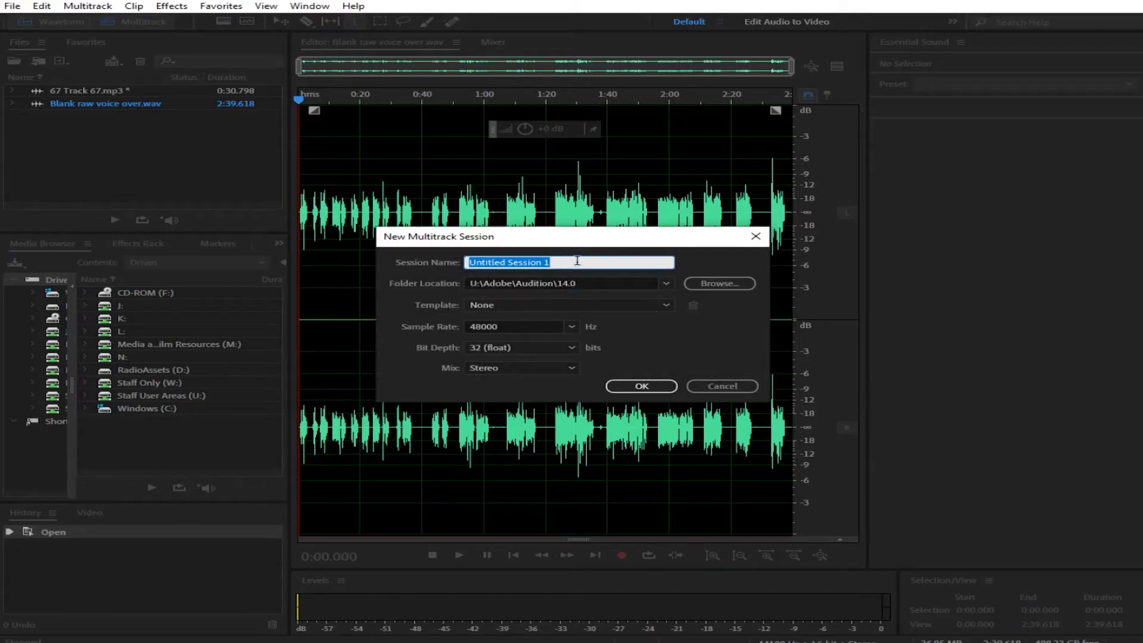
Name the new multitrack session "test session 1" and create it with the existing folder, sample rate, bit depth and mix settings
text(test session1)
key(Left)
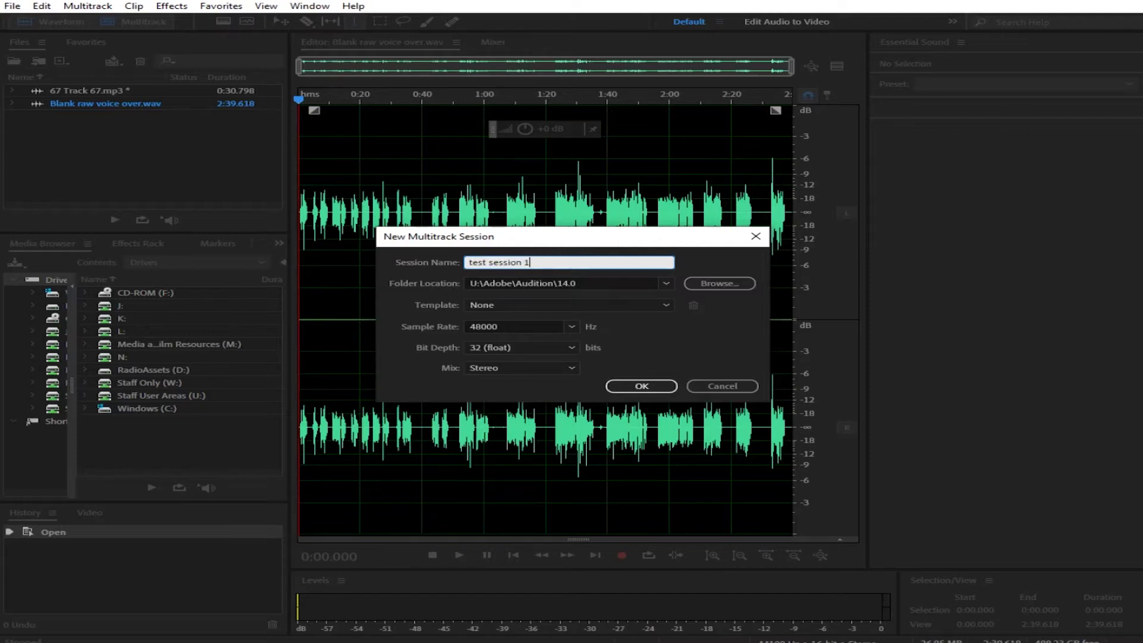
click(655, 391)
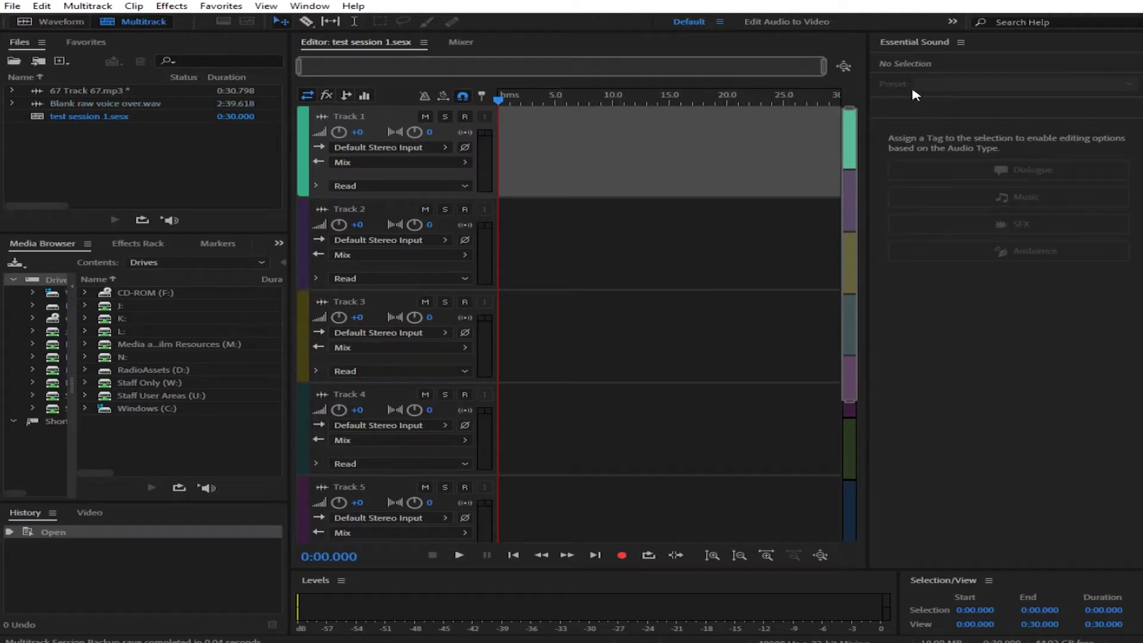
Widen the multitrack Editor panel and slightly reduce the track heights to fit more of the session in view
drag(867, 110, 1116, 119)
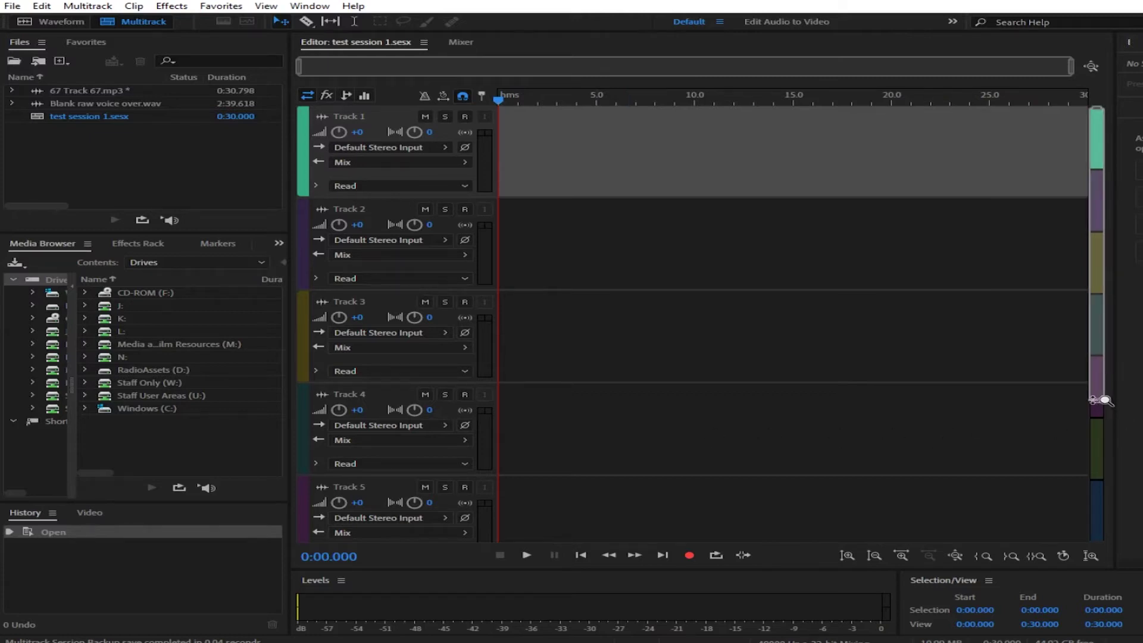
drag(1105, 401, 1140, 419)
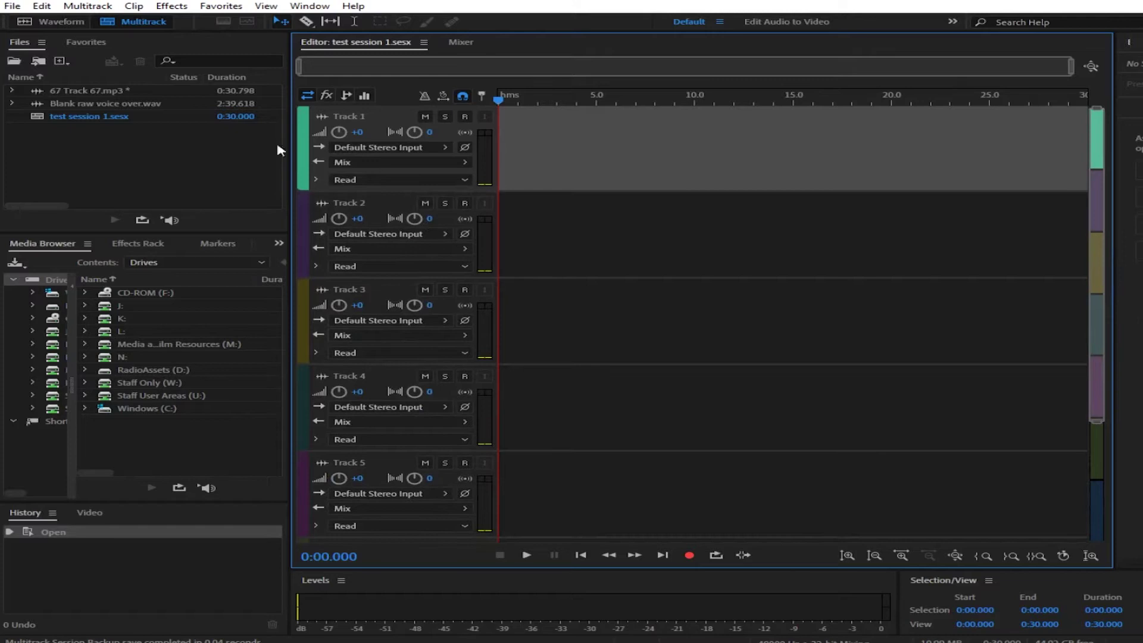
click(348, 116)
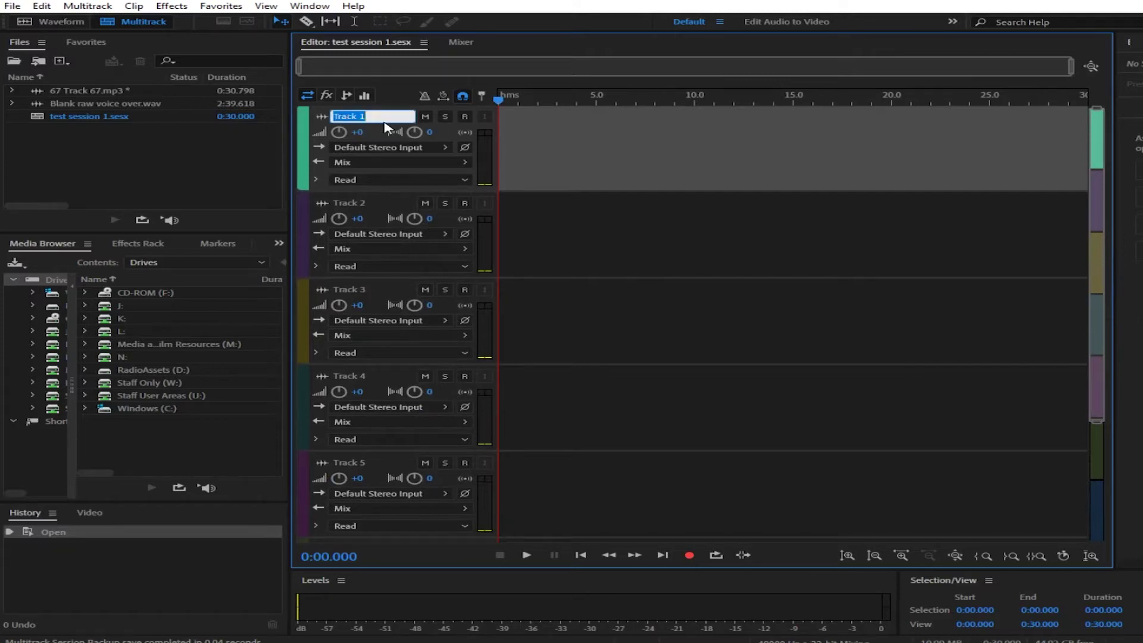
click(696, 219)
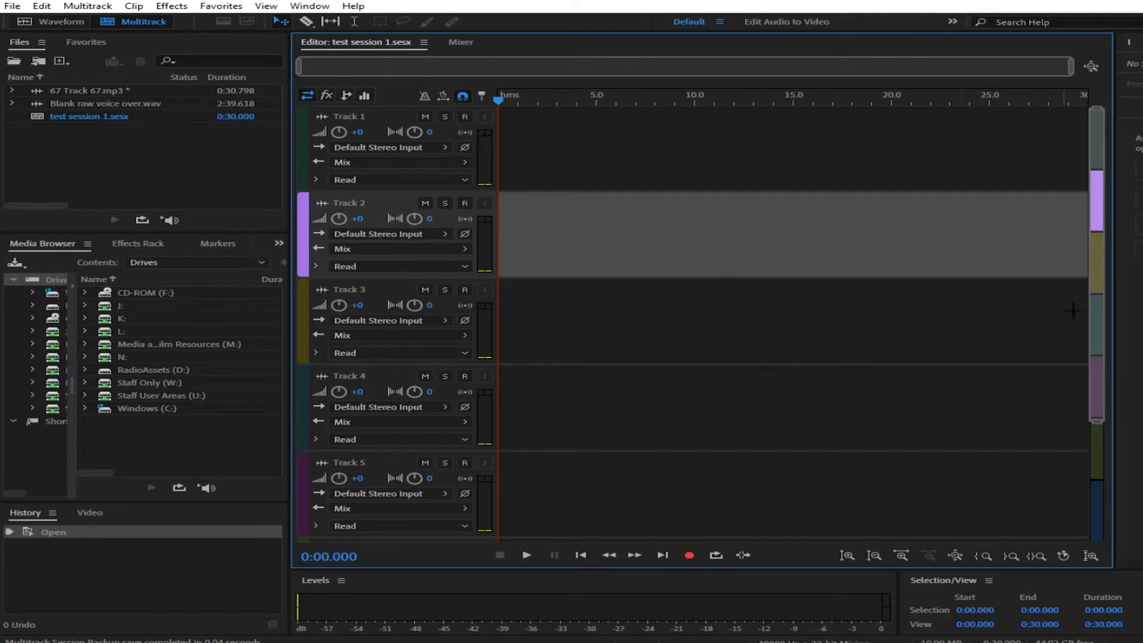
scroll(1100, 423, down, 3)
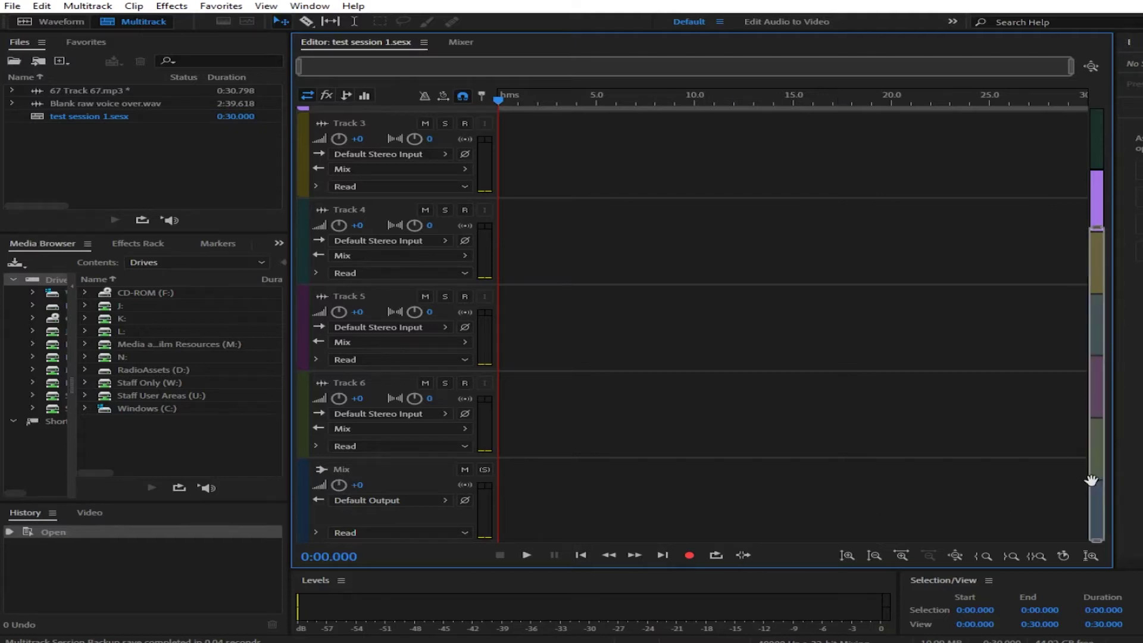
scroll(1086, 345, up, 3)
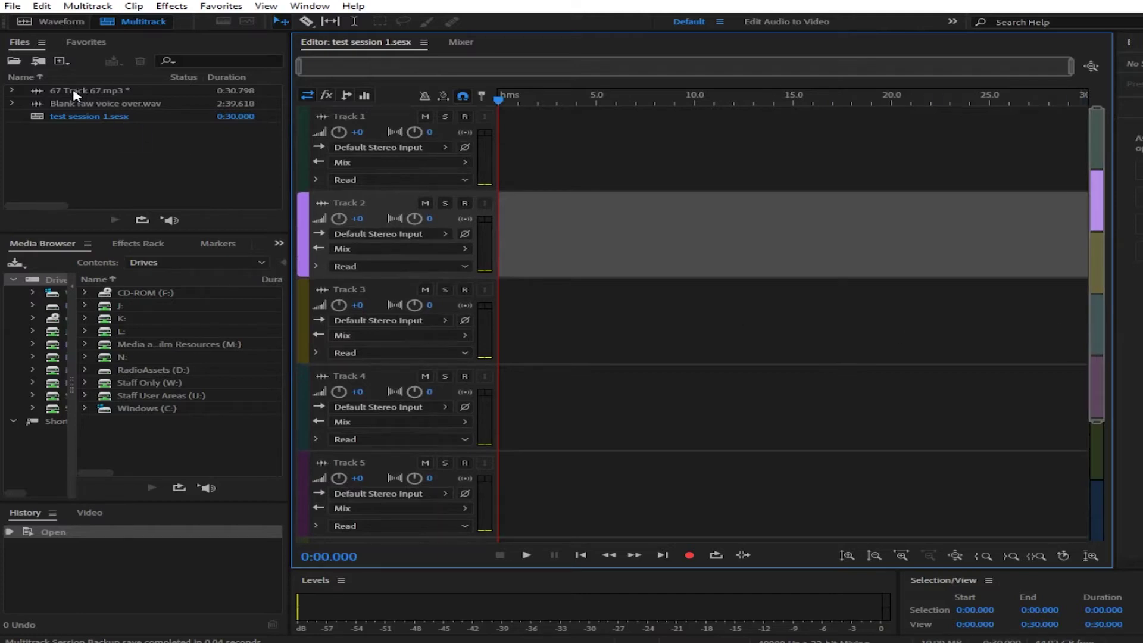
Insert 67 Track 67.mp3 at the start of Track 1 as a copy conformed to the session sample rate, and play it briefly
drag(59, 91, 500, 148)
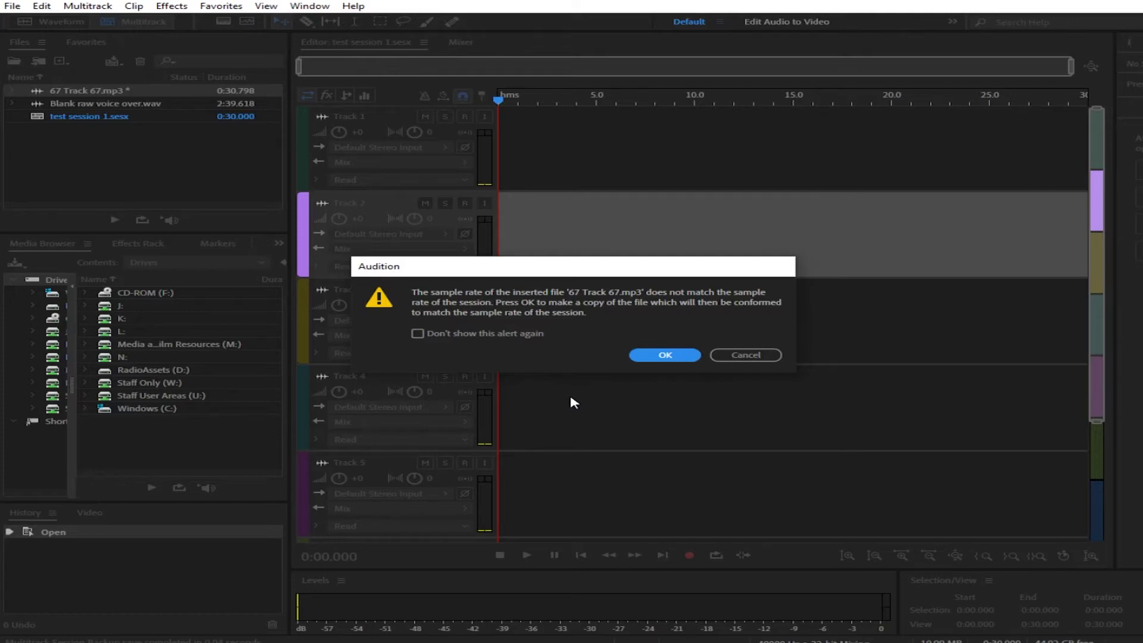
click(665, 355)
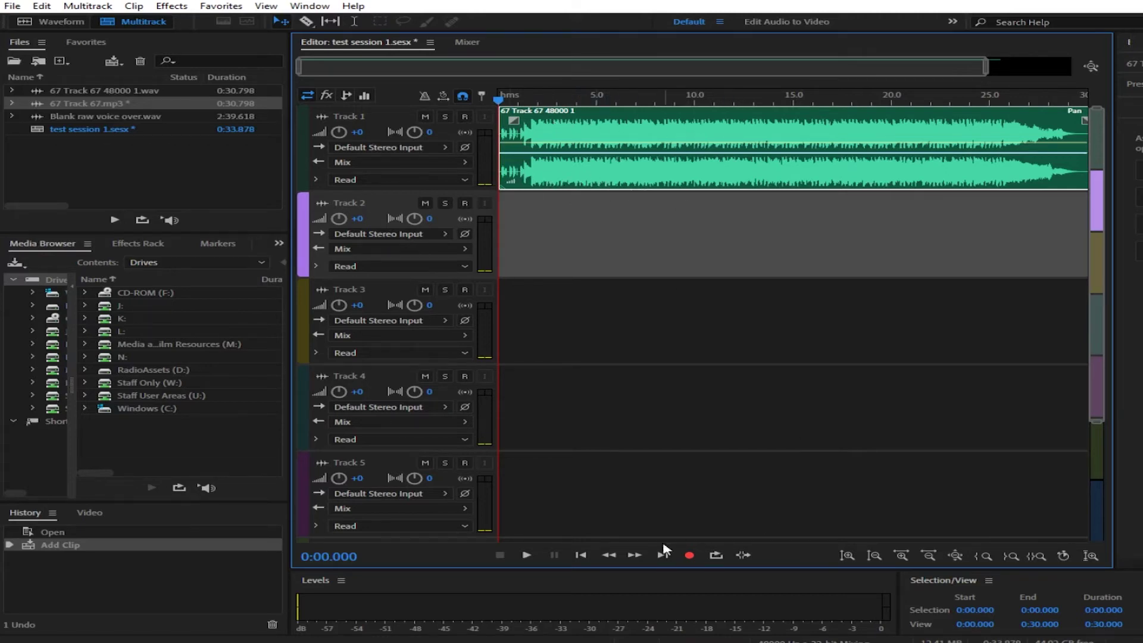
click(526, 555)
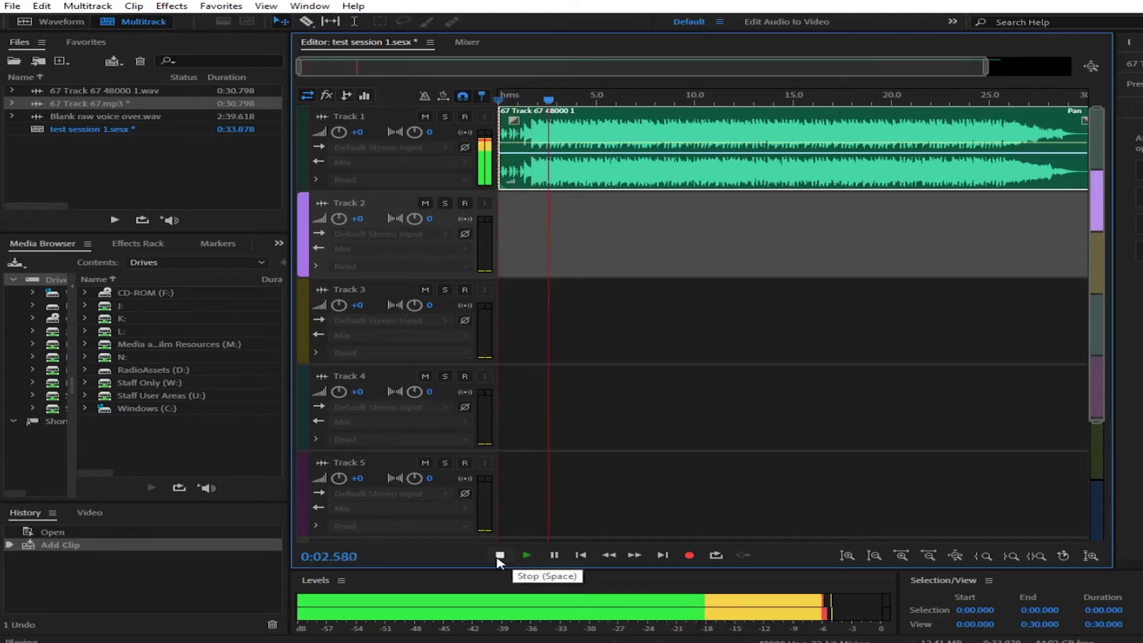
click(500, 557)
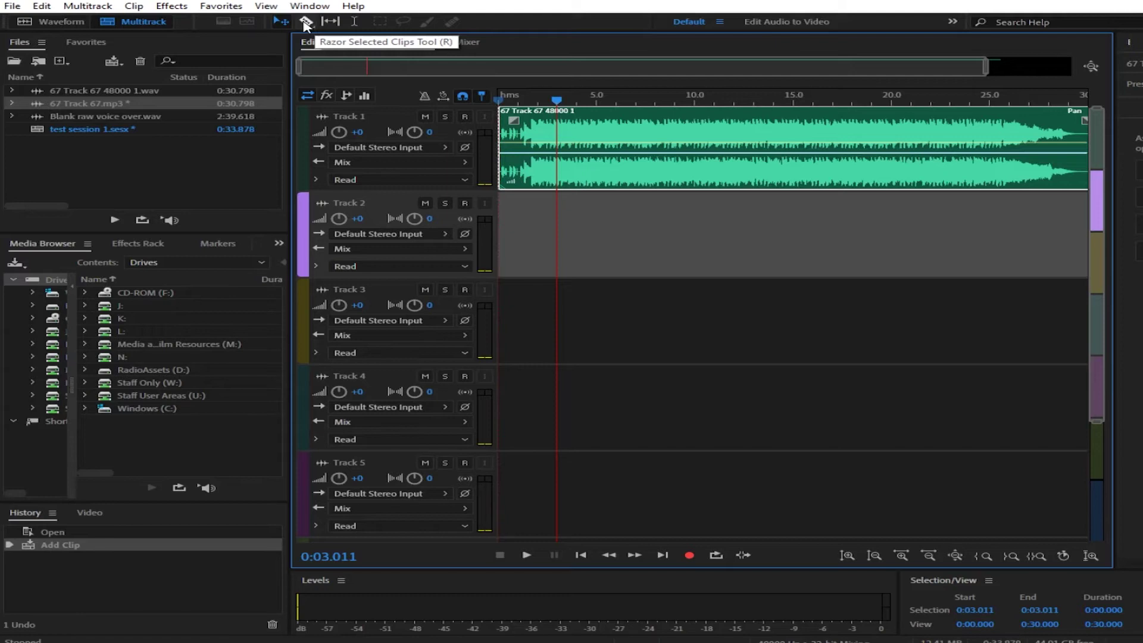
Split the Track 1 clip with the Razor at about 5 s, move the second part to Track 2 overlapping the first, and preview it
click(306, 22)
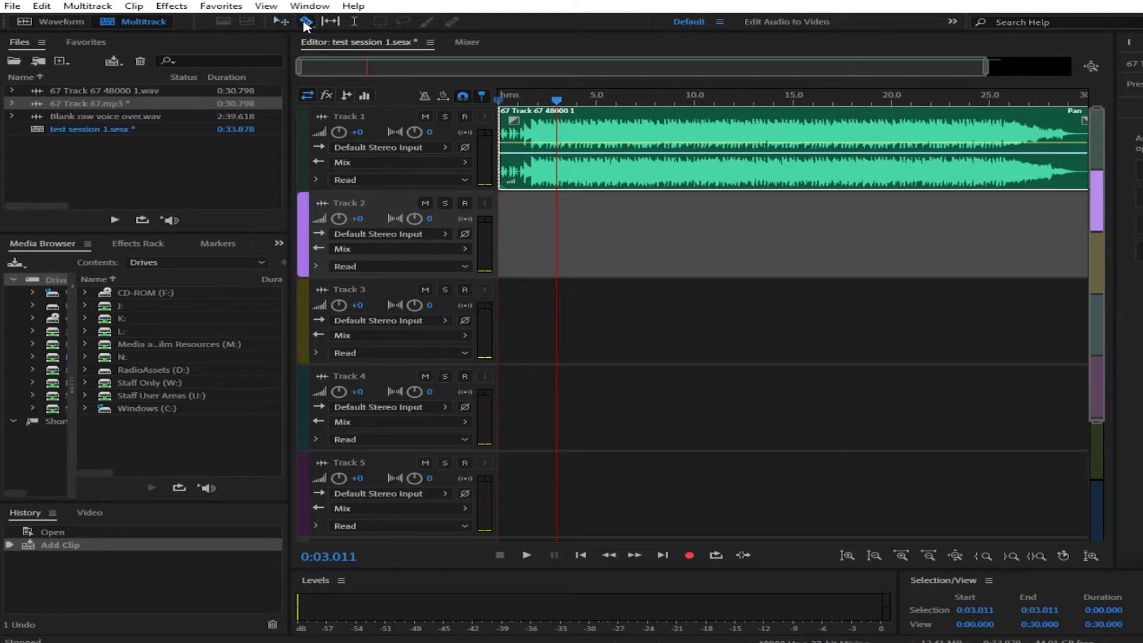
click(598, 156)
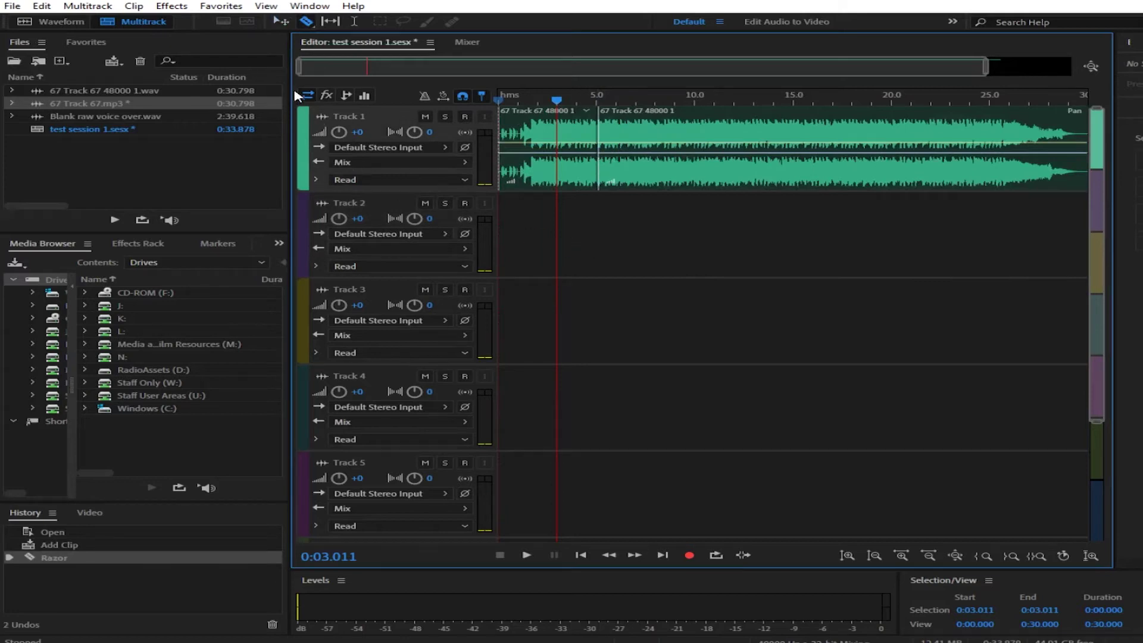
click(280, 22)
drag(636, 163, 575, 247)
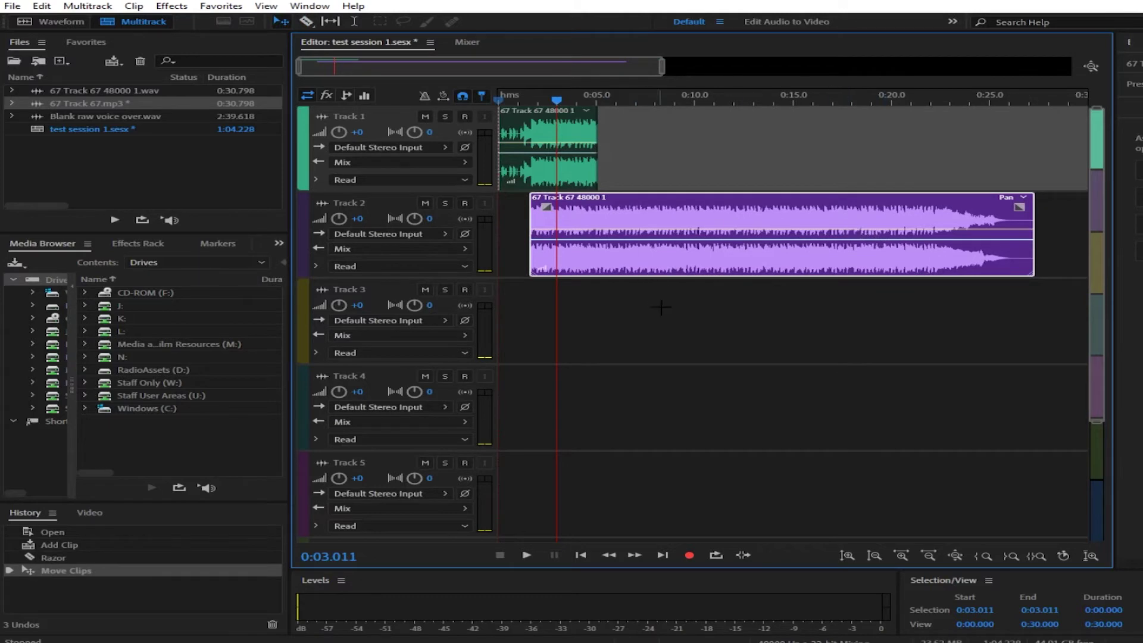
key(space)
key(space)
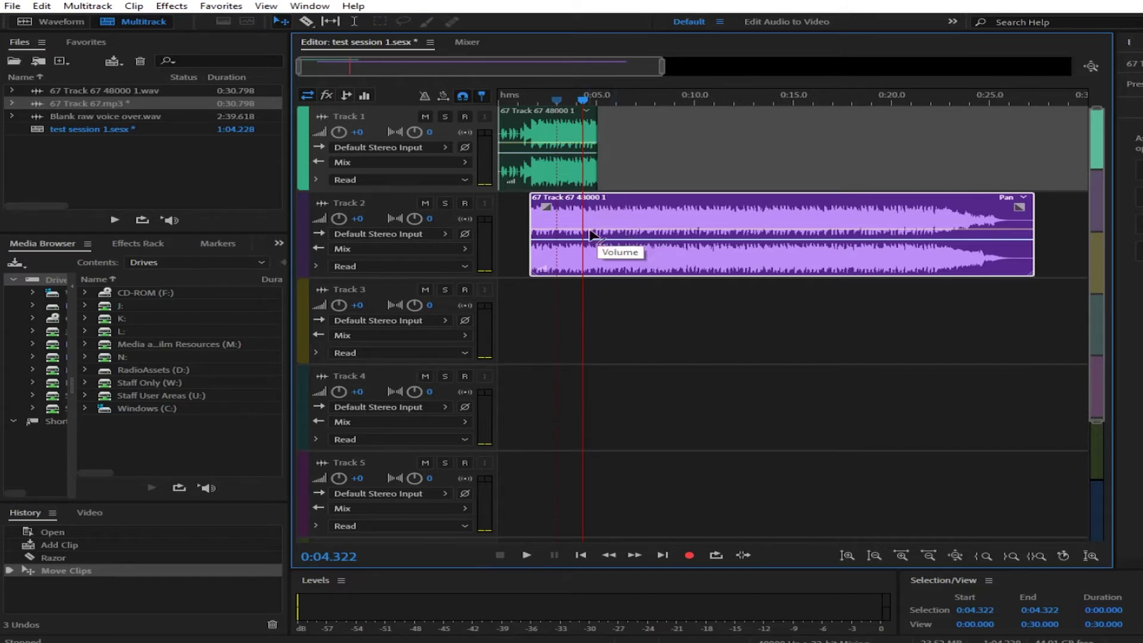
Add four volume keyframes to the Track 2 clip and pull the section between the middle two down to form a dip
click(661, 233)
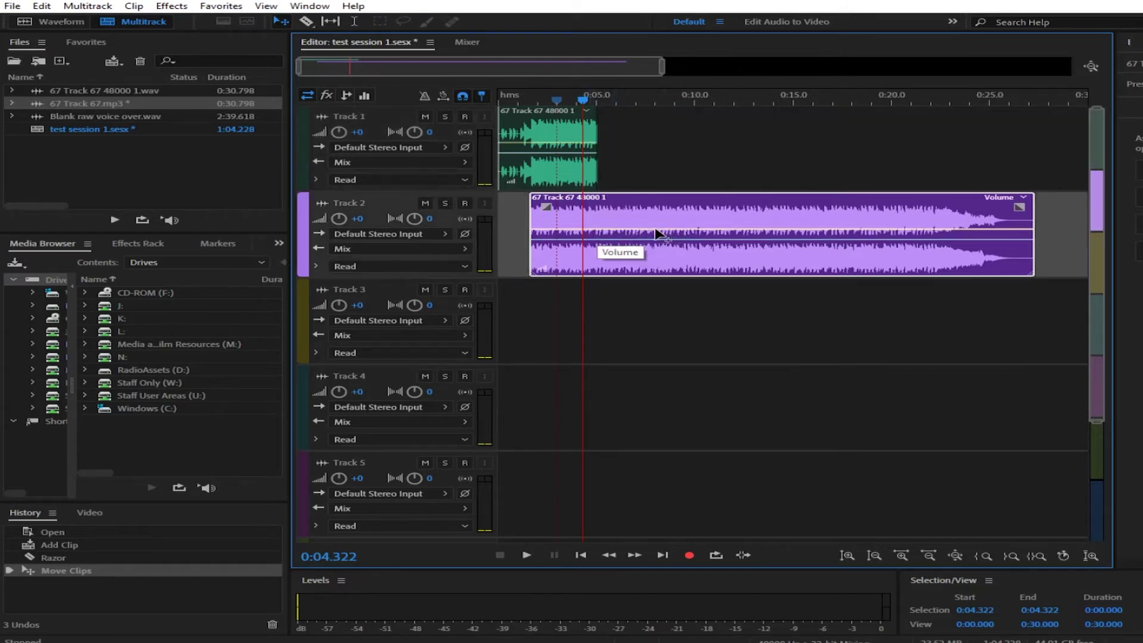
click(670, 230)
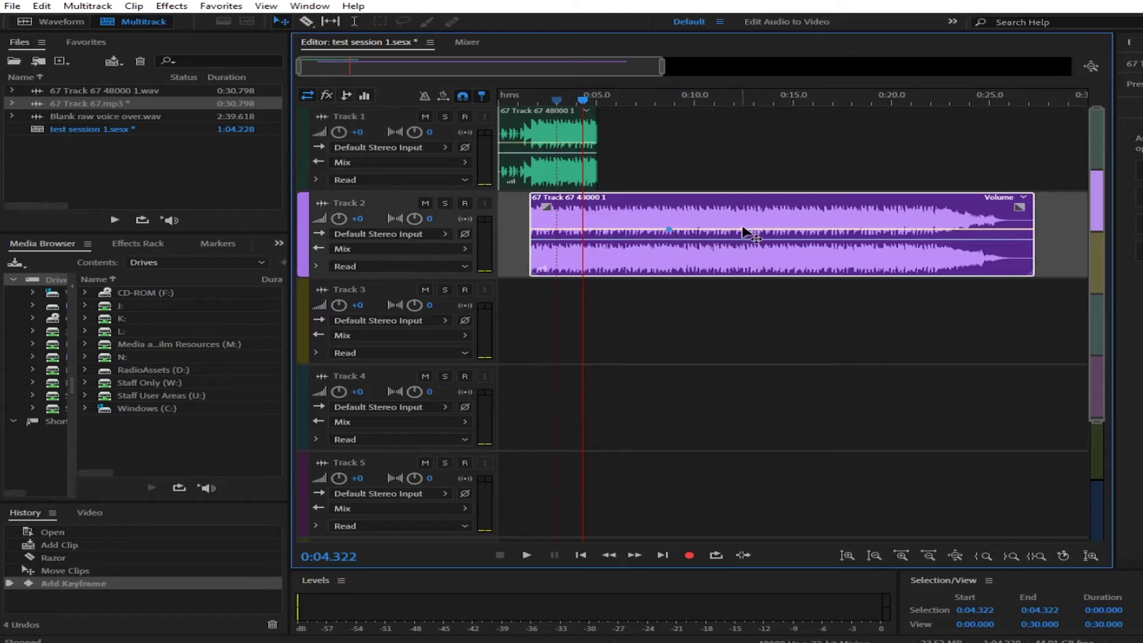
click(706, 230)
click(770, 230)
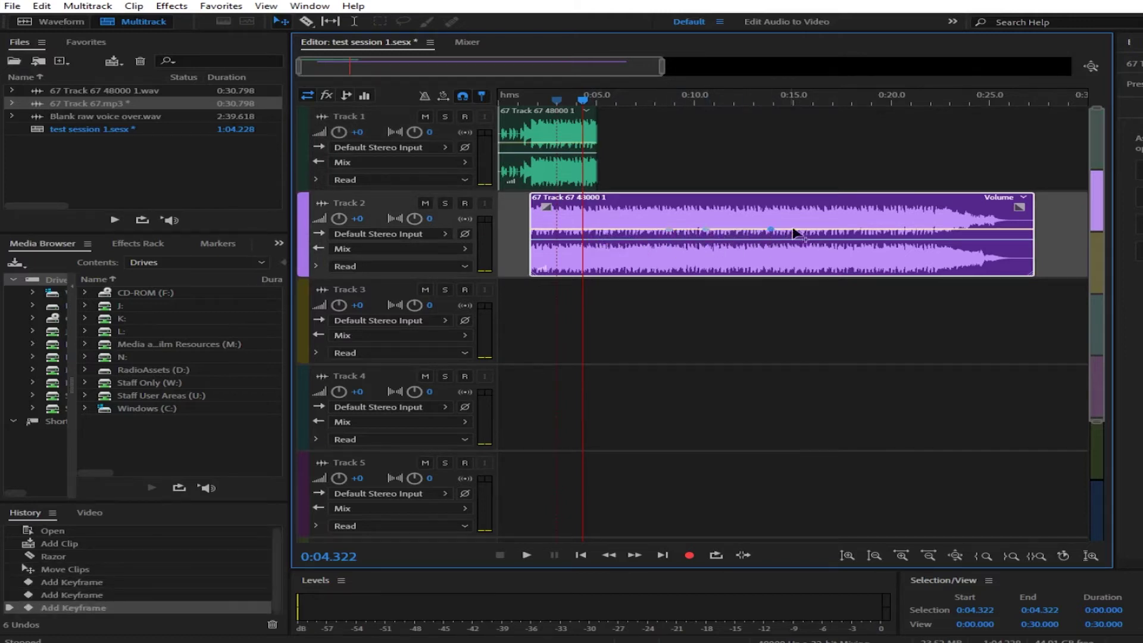
click(812, 230)
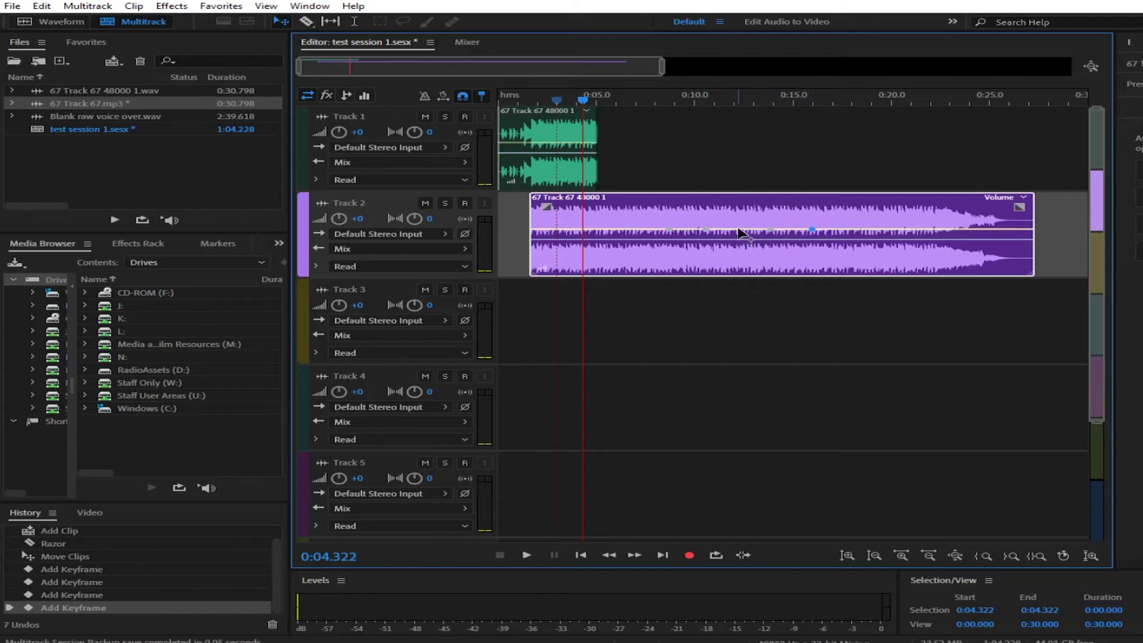
mouse_move(740, 233)
mouse_down()
mouse_move(741, 271)
mouse_move(741, 206)
mouse_move(741, 273)
mouse_move(738, 237)
mouse_up()
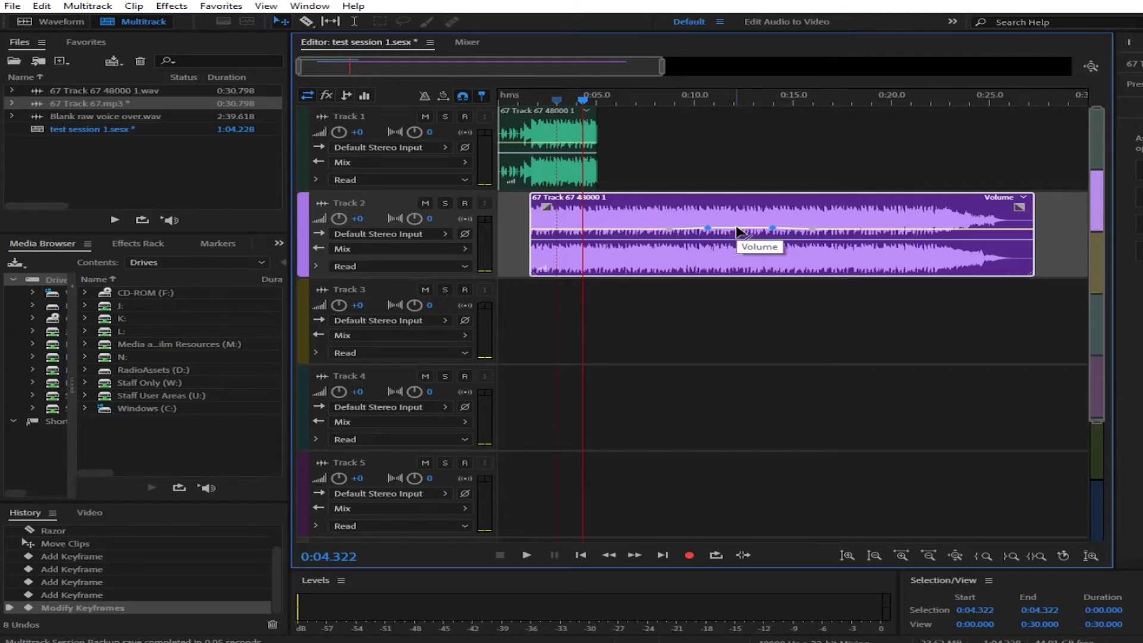
drag(737, 231, 735, 271)
Play the Track 2 clip from about 8 s to hear the volume dip
click(654, 96)
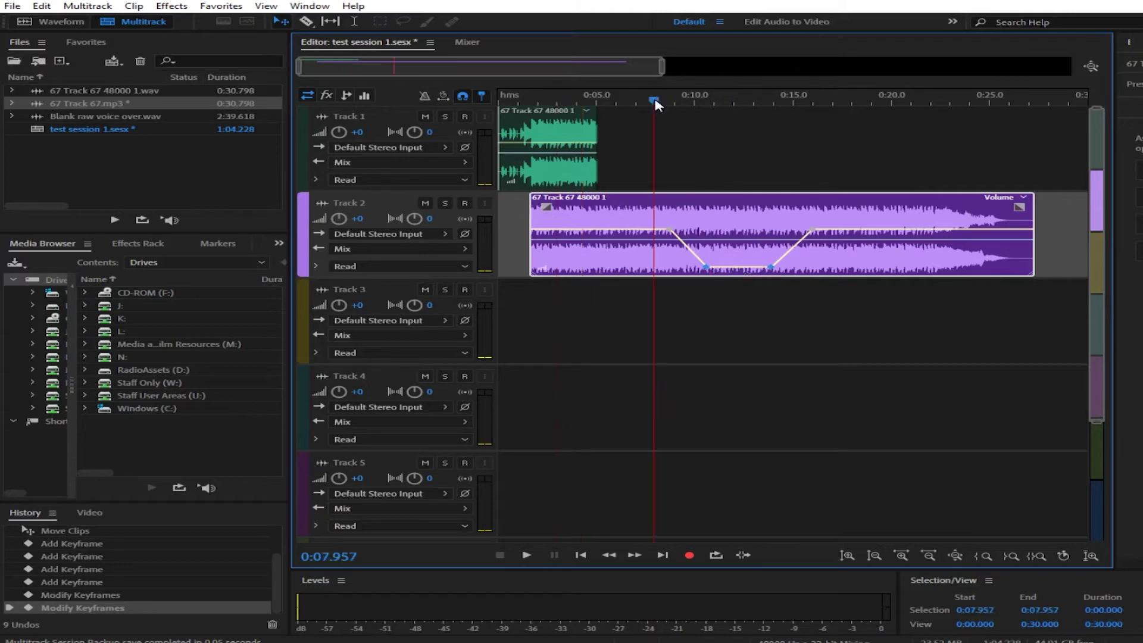
key(space)
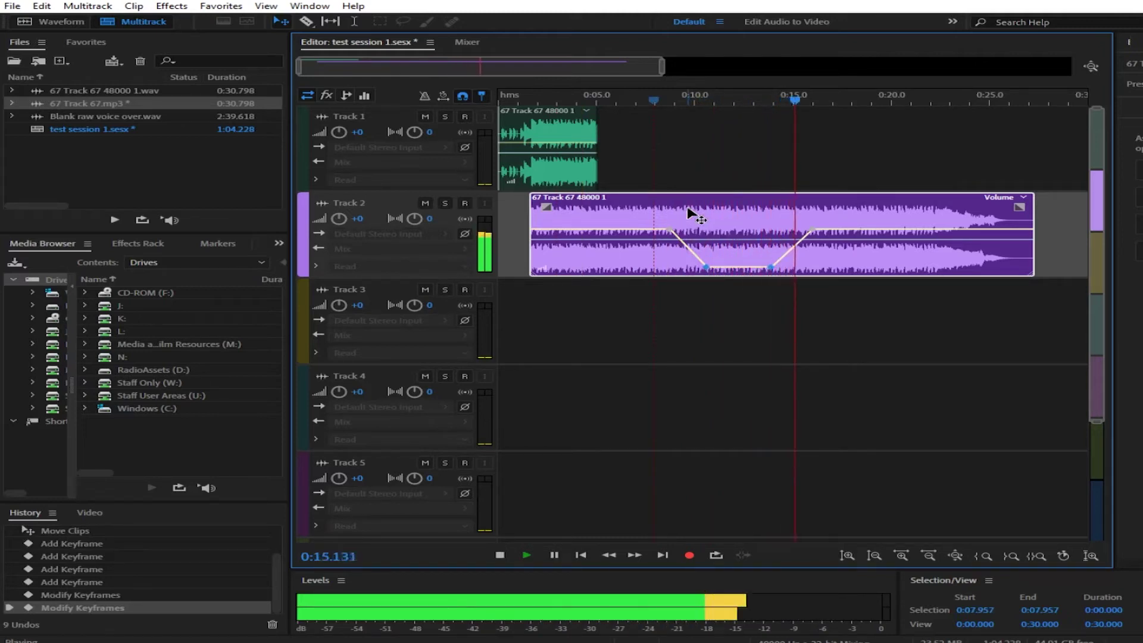
key(space)
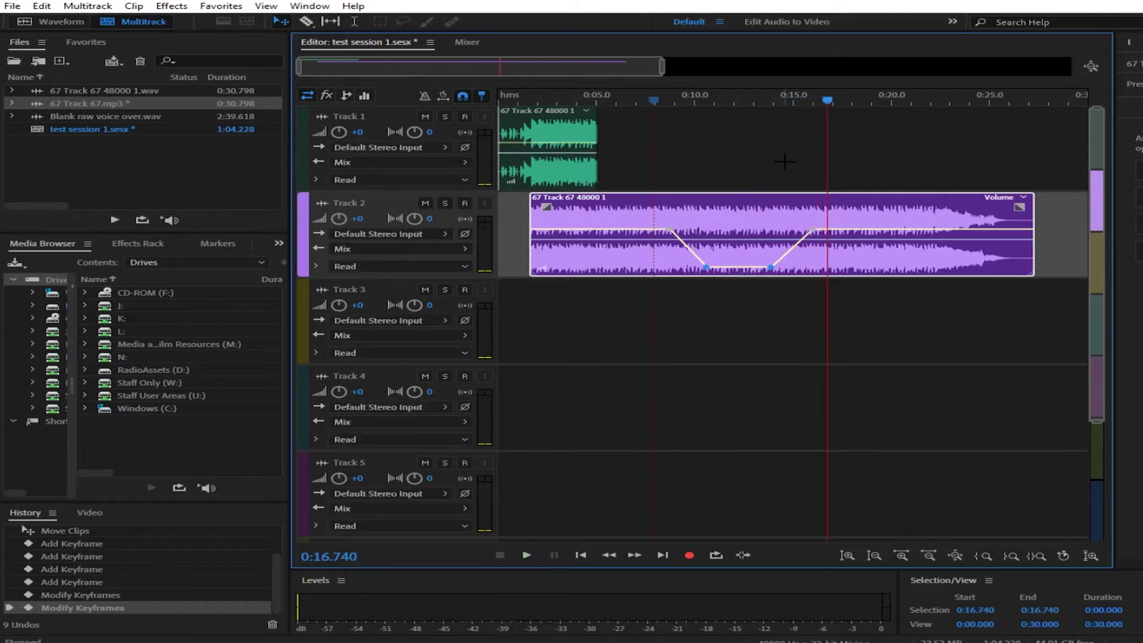
Undo the keyframe edits, the clip move and the razor split to restore the single whole clip on Track 1
key(ctrl+z)
key(ctrl+z)
key(ctrl+z)
key(ctrl+z)
key(ctrl+z)
key(ctrl+z)
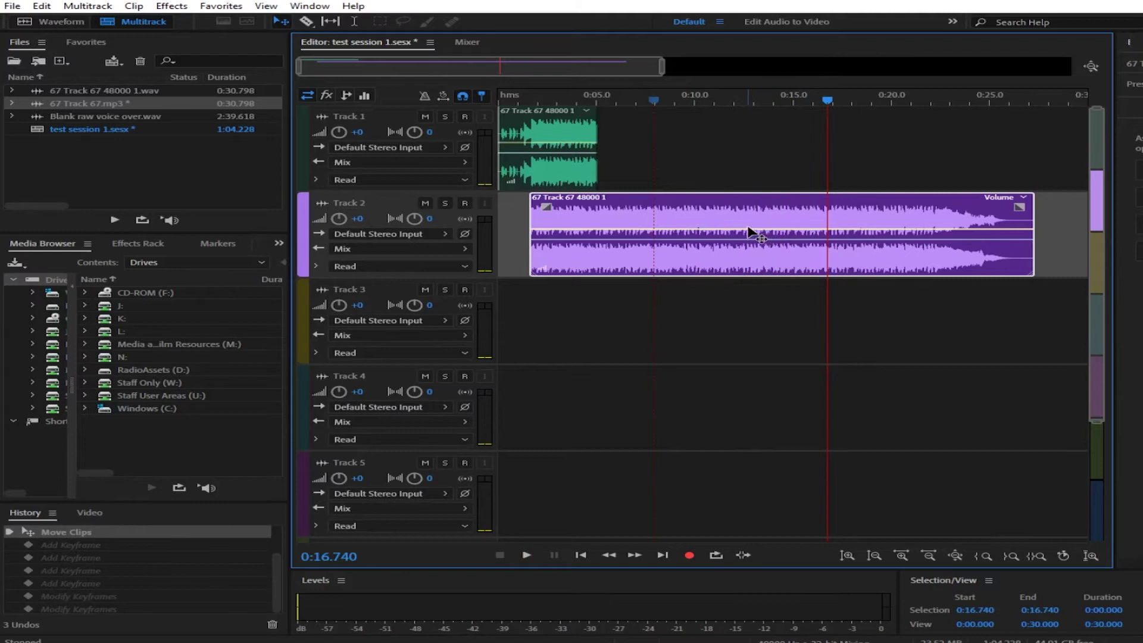
key(alt)
key(alt)
key(ctrl+z)
key(ctrl+z)
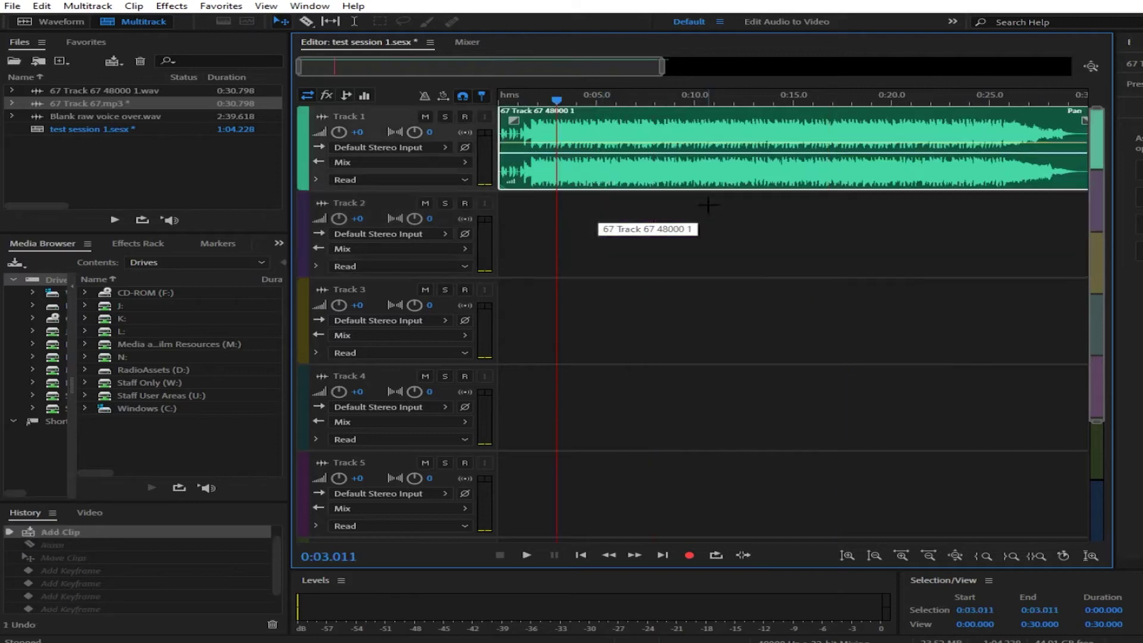
Increase the height of Track 1 and zoom in on its music waveform
drag(462, 193, 456, 295)
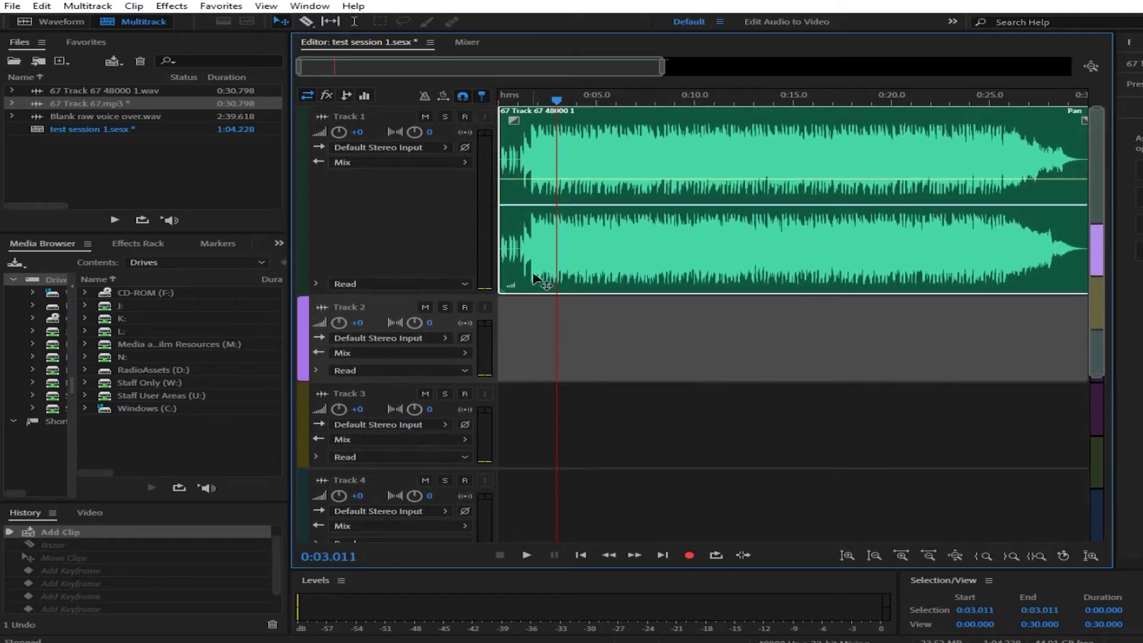
scroll(553, 218, up, 3)
scroll(554, 218, down, 3)
scroll(554, 218, up, 3)
scroll(554, 218, down, 4)
scroll(554, 218, up, 1)
scroll(554, 216, down, 3)
scroll(554, 216, up, 3)
scroll(554, 216, down, 3)
scroll(554, 216, up, 2)
scroll(554, 216, up, 1)
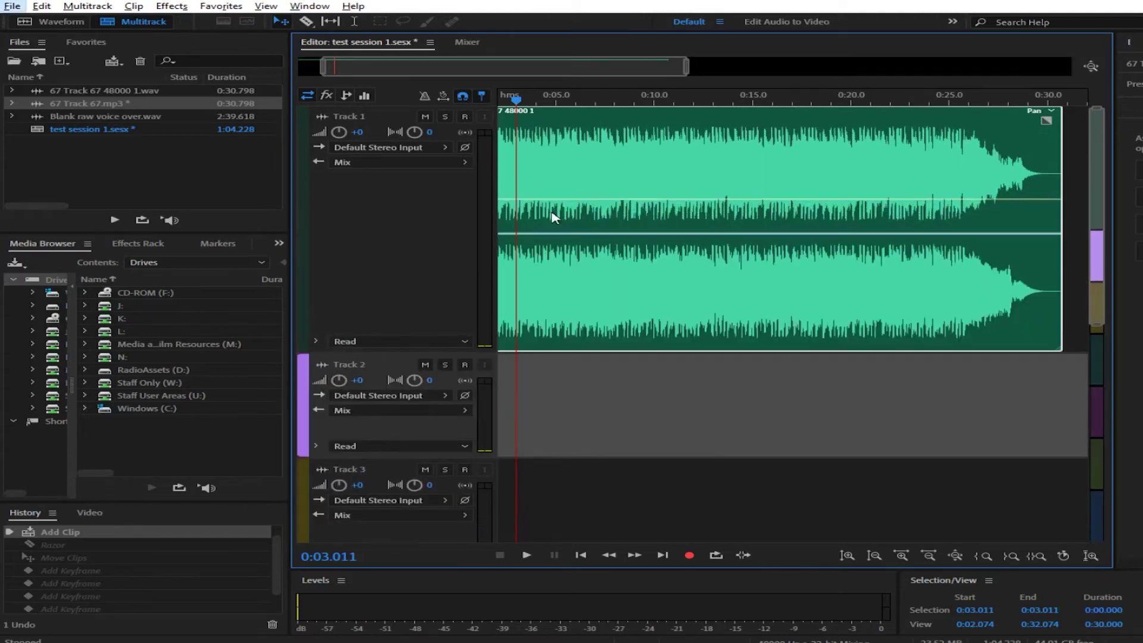
scroll(544, 183, up, 4)
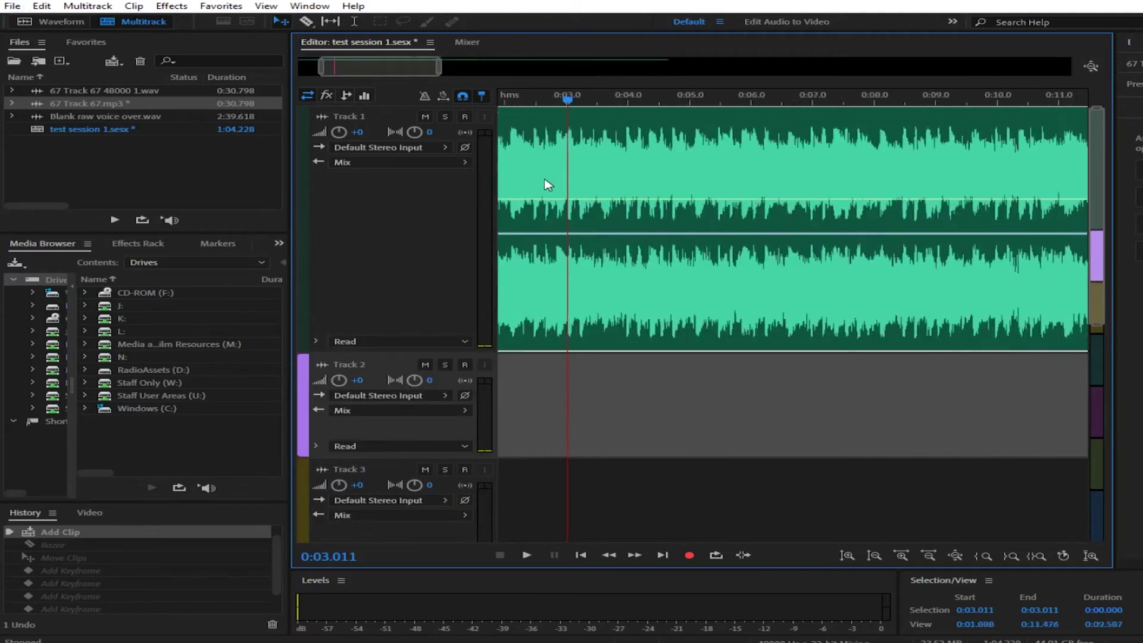
Play the Track 1 music from the very beginning for about 5 seconds to find a cut point
drag(363, 68, 338, 68)
key(Home)
key(space)
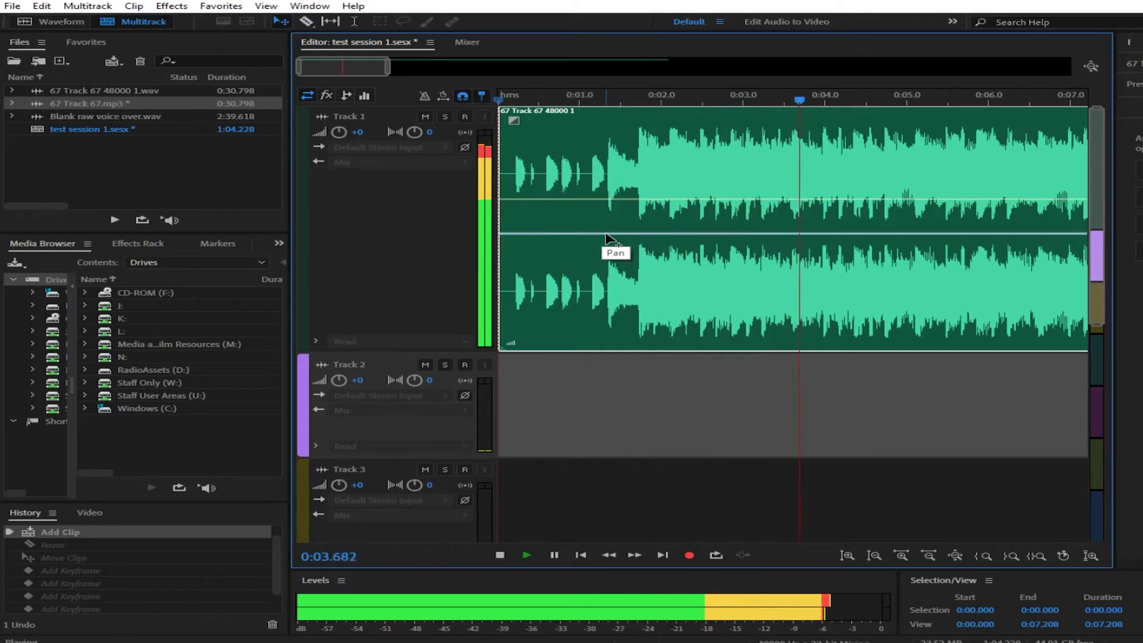
key(space)
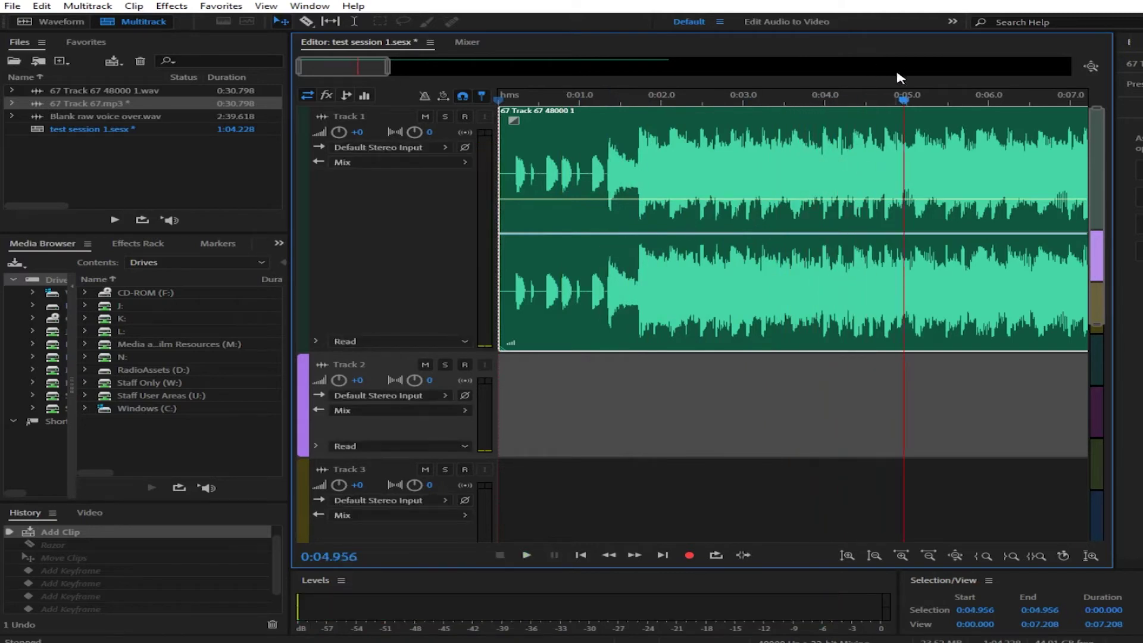
Cut the Track 1 music clip with the Razor right at the start of the beat, at 0:04.727
drag(887, 106, 885, 106)
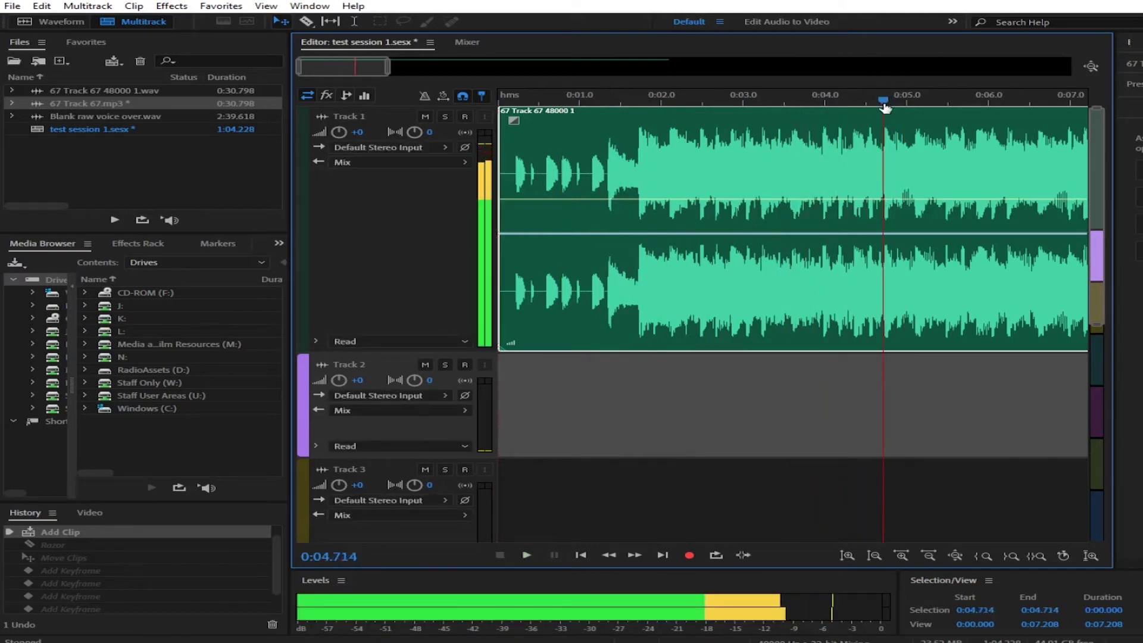
scroll(905, 181, up, 1)
scroll(905, 181, up, 6)
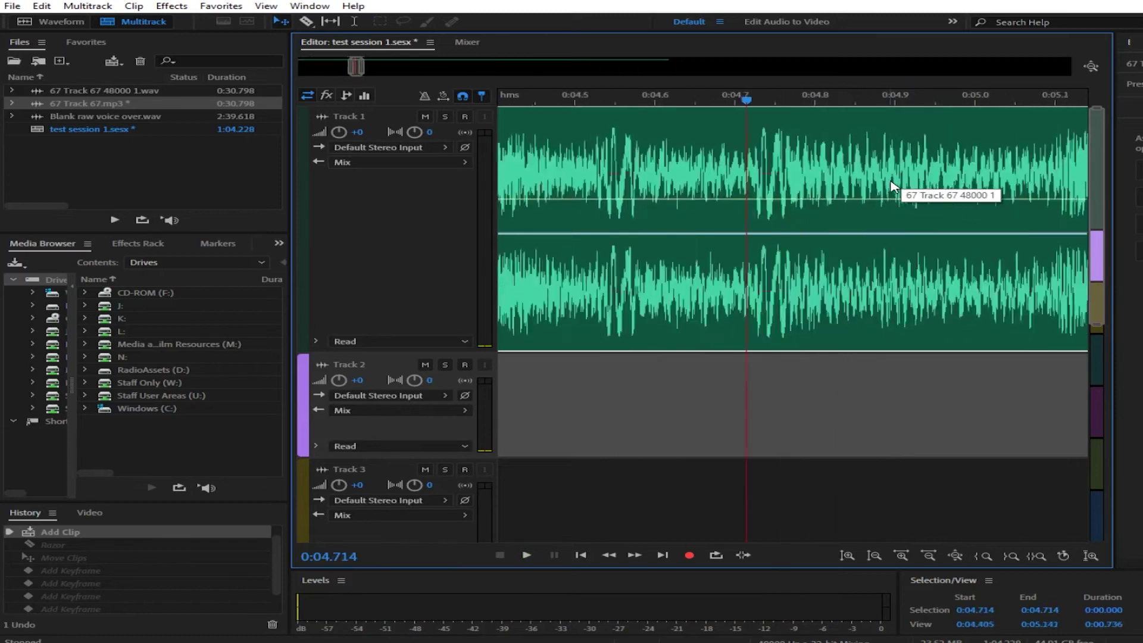
drag(698, 100, 714, 102)
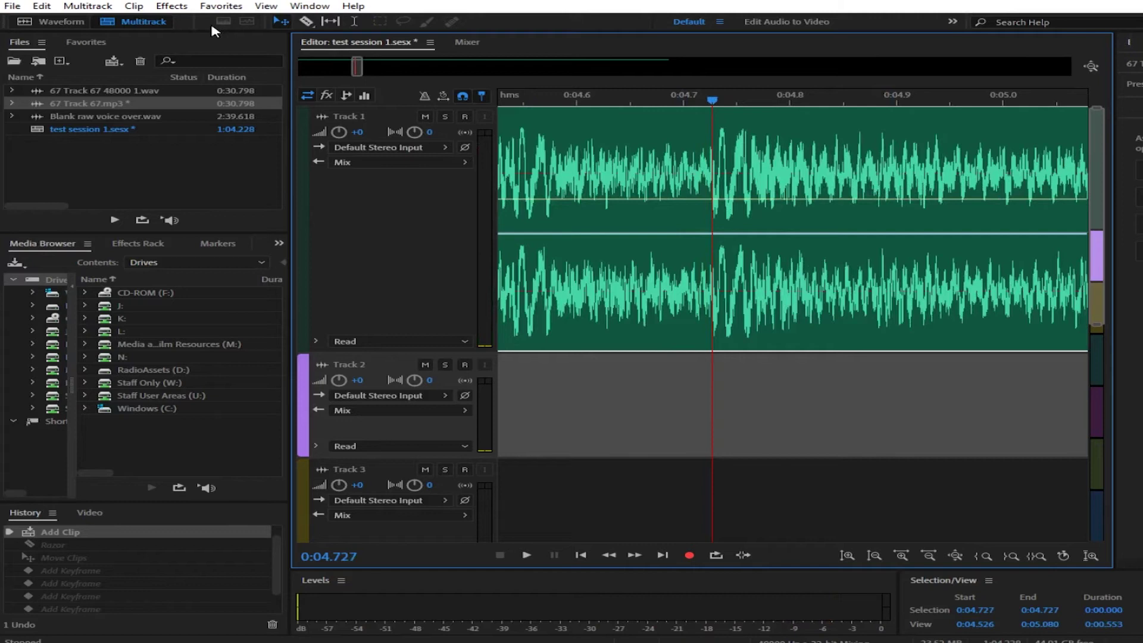
click(306, 21)
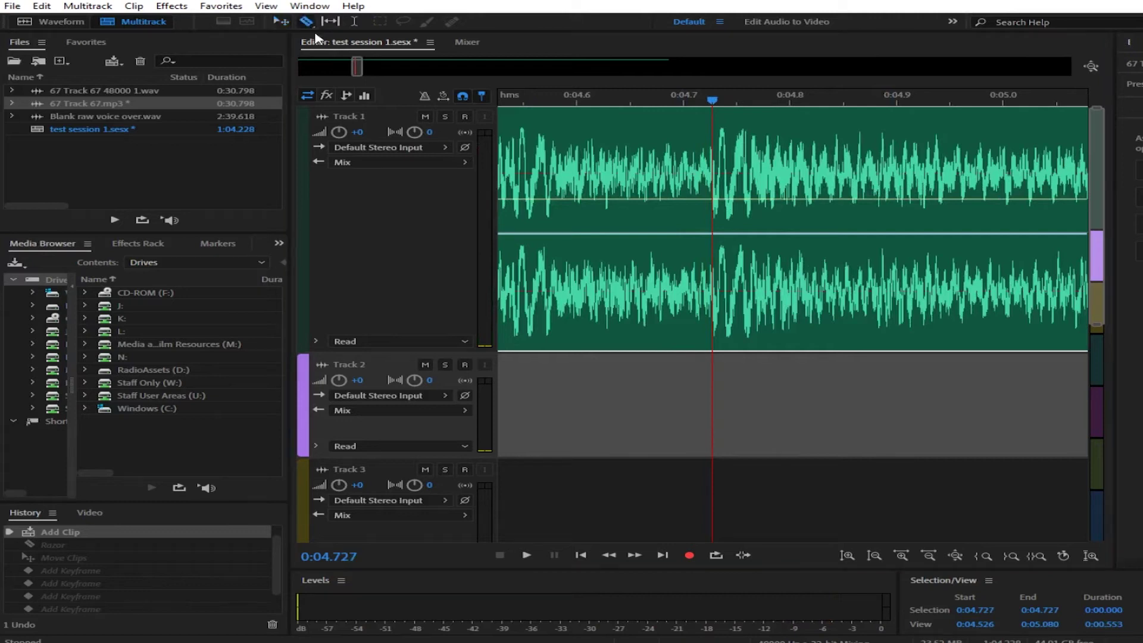
click(714, 229)
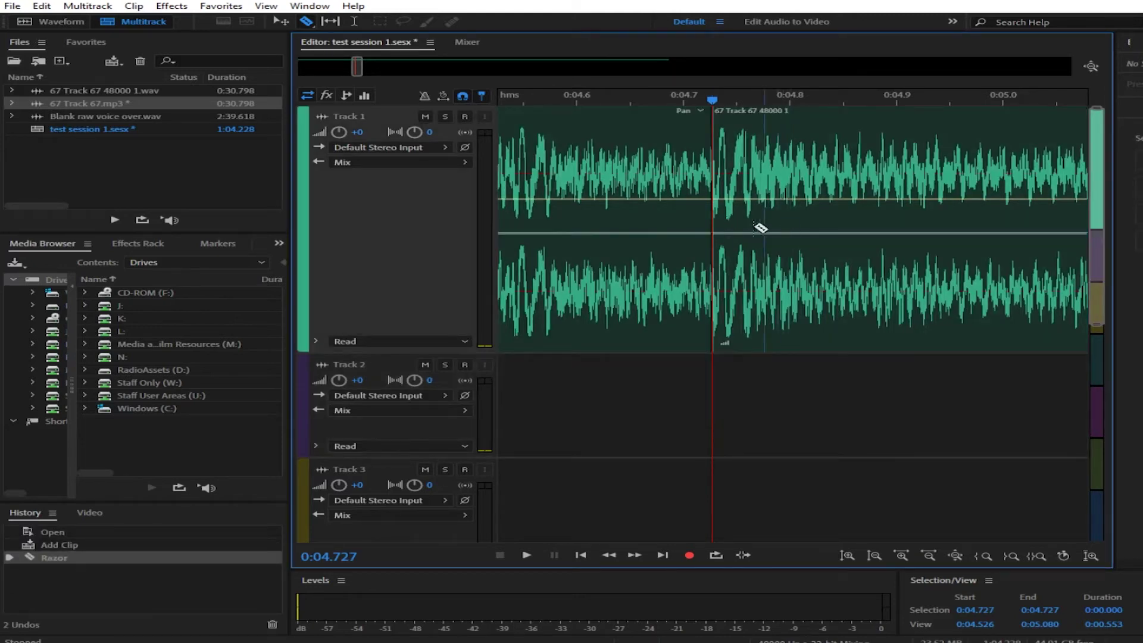
Move the second Track 1 clip away from the cut, and back over the first clip's end to form a short crossfade
click(280, 23)
drag(836, 284, 882, 302)
scroll(833, 309, down, 2)
scroll(825, 304, up, 3)
scroll(815, 293, down, 2)
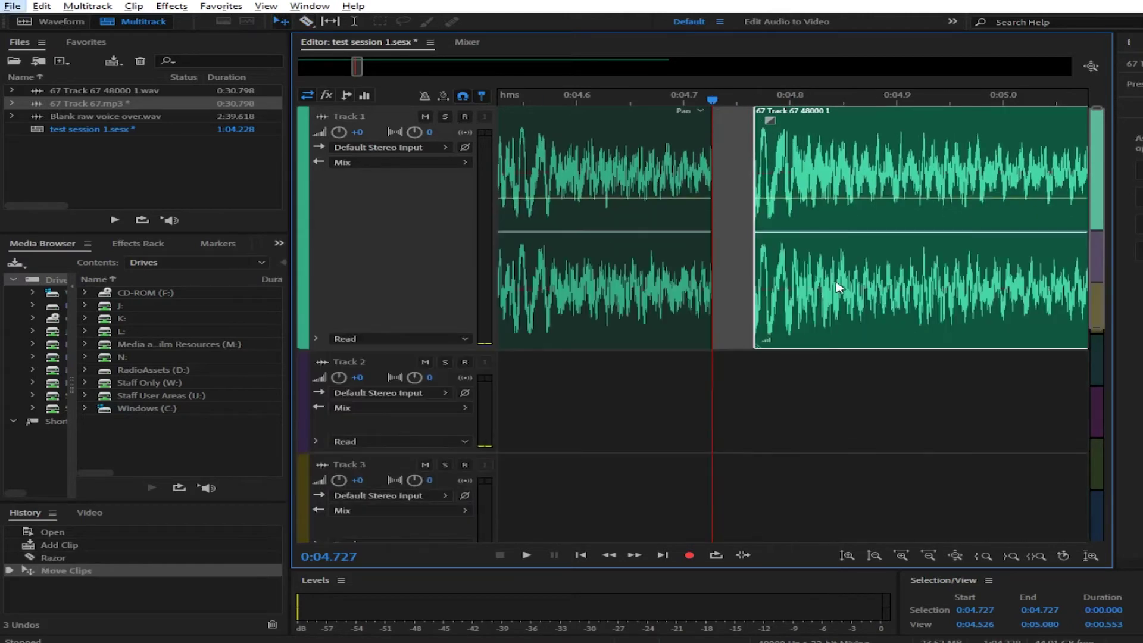
drag(843, 290, 609, 300)
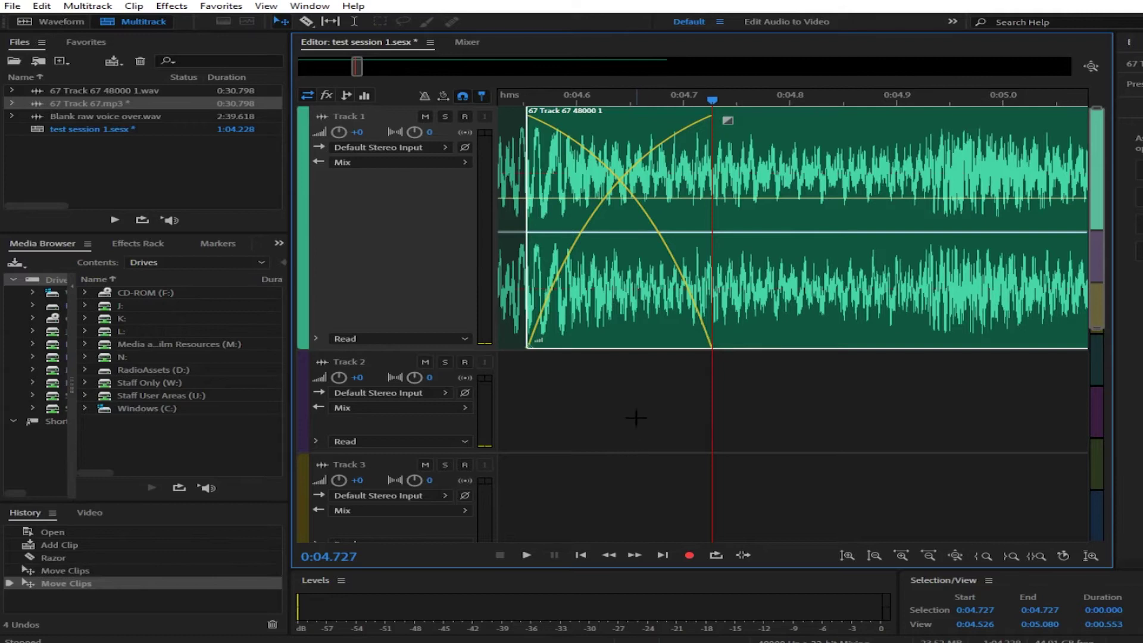
Play the music across the crossfade from about 4.19 s to hear how the overlap sounds
scroll(636, 417, down, 5)
scroll(633, 404, up, 4)
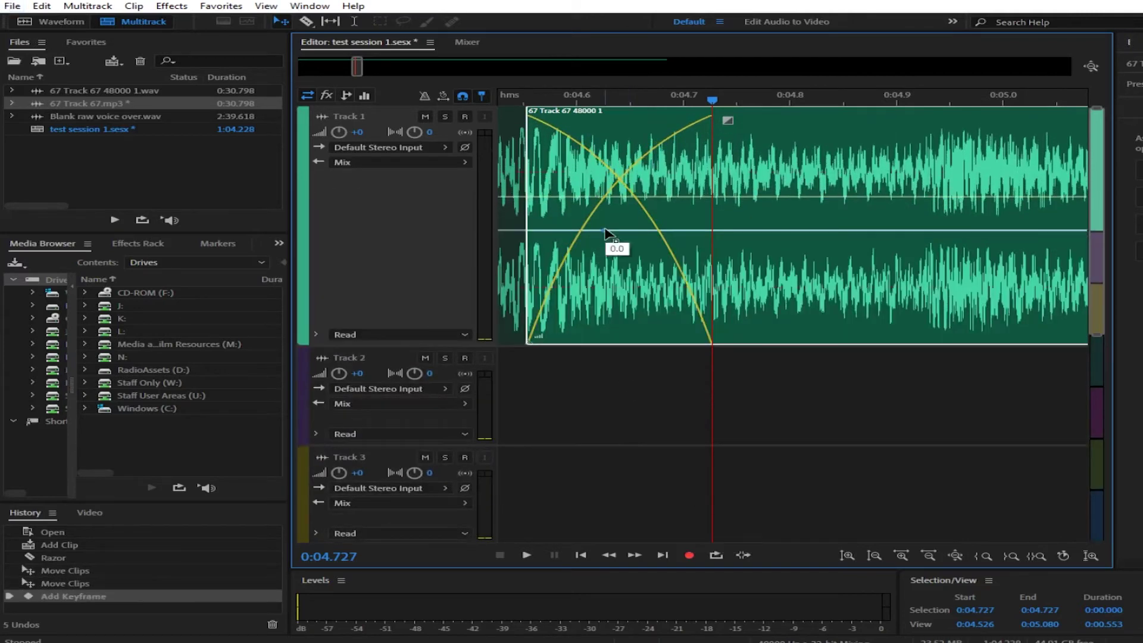
scroll(613, 247, down, 3)
click(589, 206)
click(521, 94)
key(space)
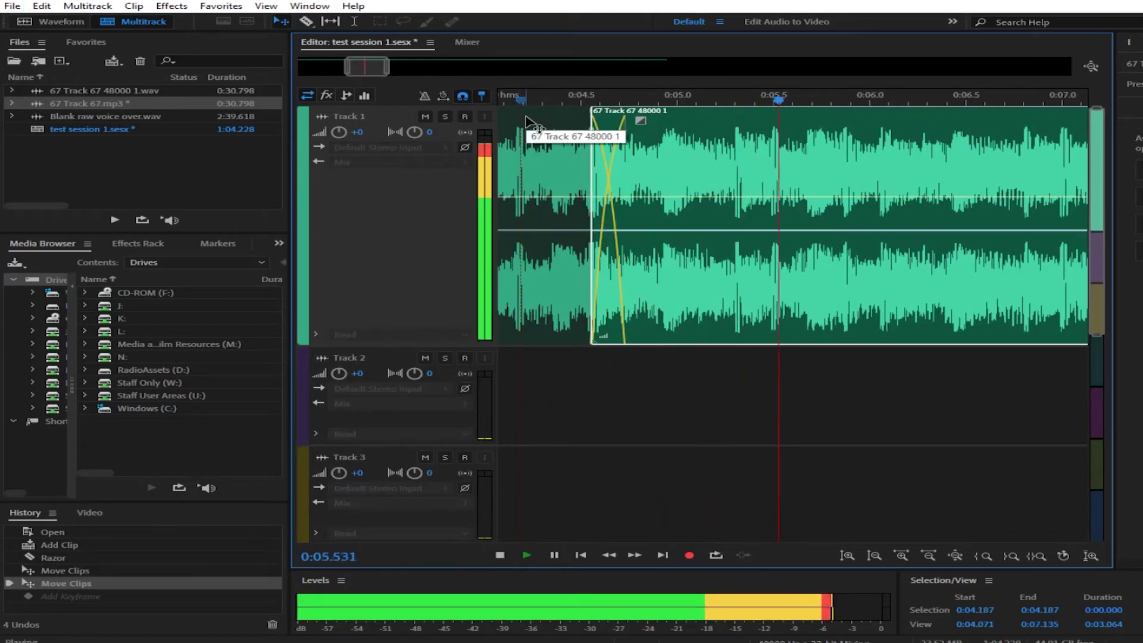
Shift the second clip slightly later to shorten the crossfade and play the join from about 4.23 s
key(space)
mouse_move(657, 164)
mouse_down()
mouse_move(670, 167)
mouse_move(661, 159)
mouse_up()
click(530, 98)
key(space)
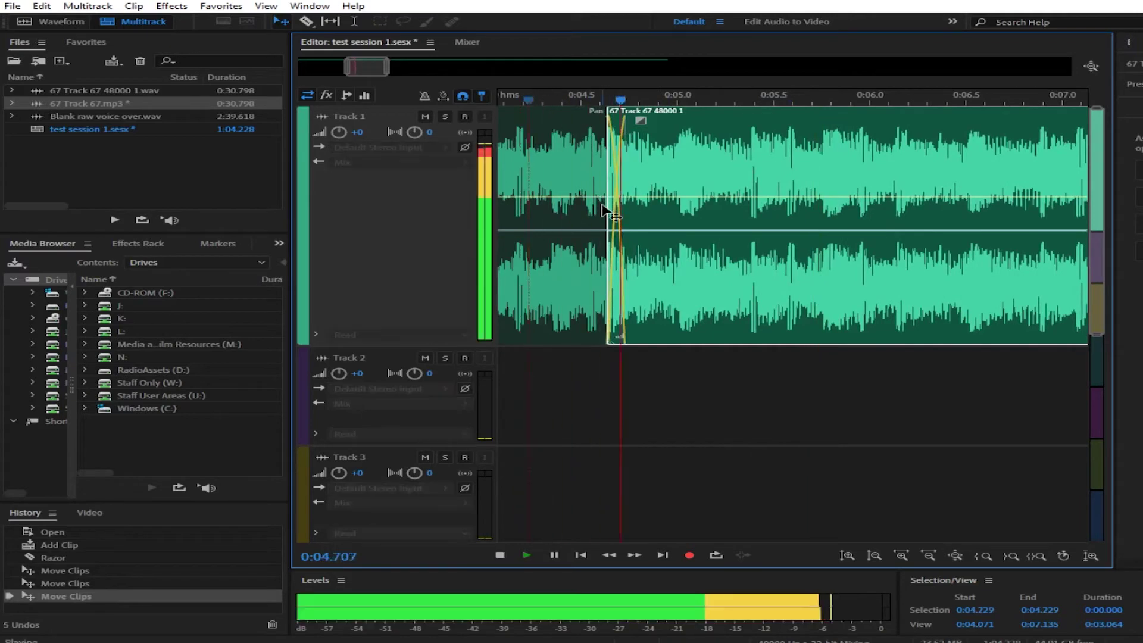
Move the second clip earlier to about 4.1 s for a longer crossfade and play it from about 3.97 s
key(space)
drag(673, 202, 632, 177)
scroll(559, 183, down, 1)
drag(589, 89, 513, 190)
key(space)
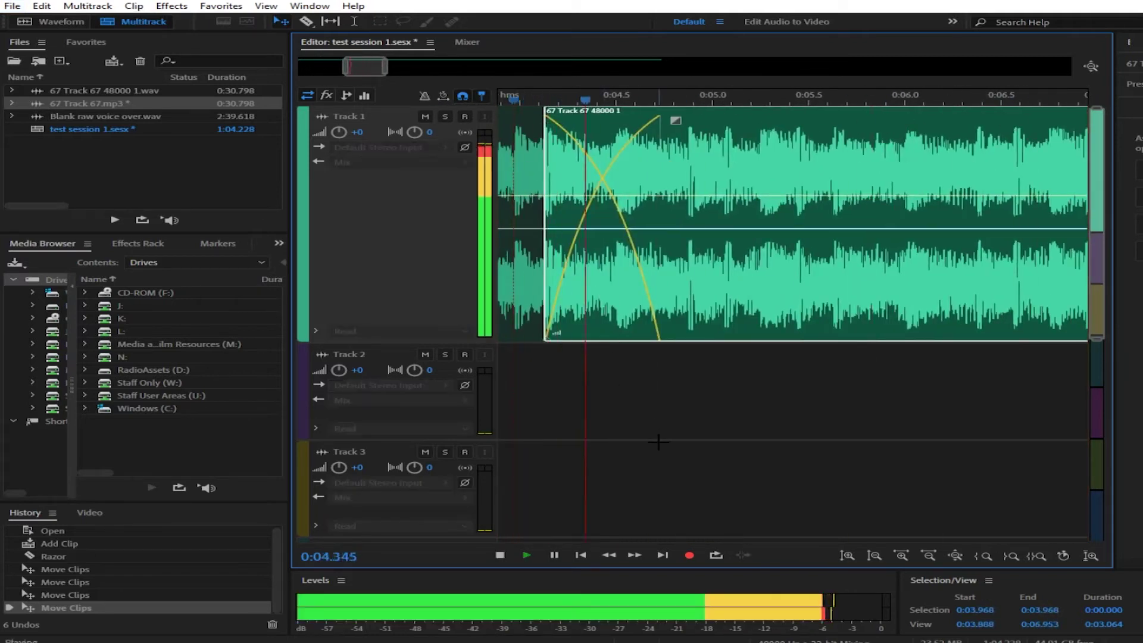
key(space)
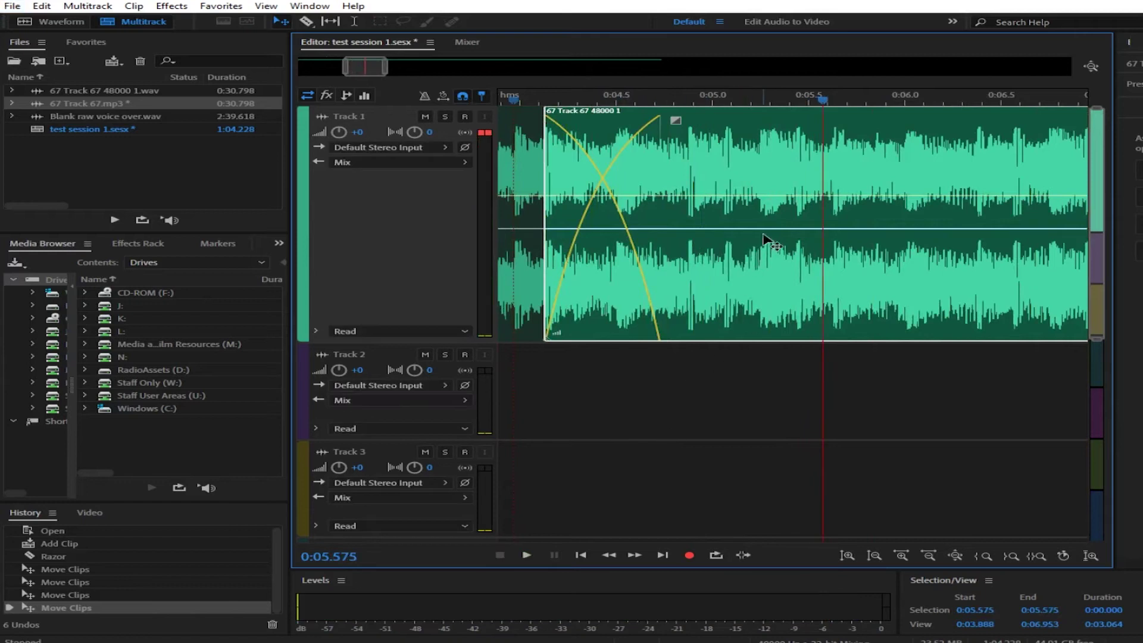
Undo the last clip move and place the second clip directly against the first clip's end, without overlap
key(ctrl+z)
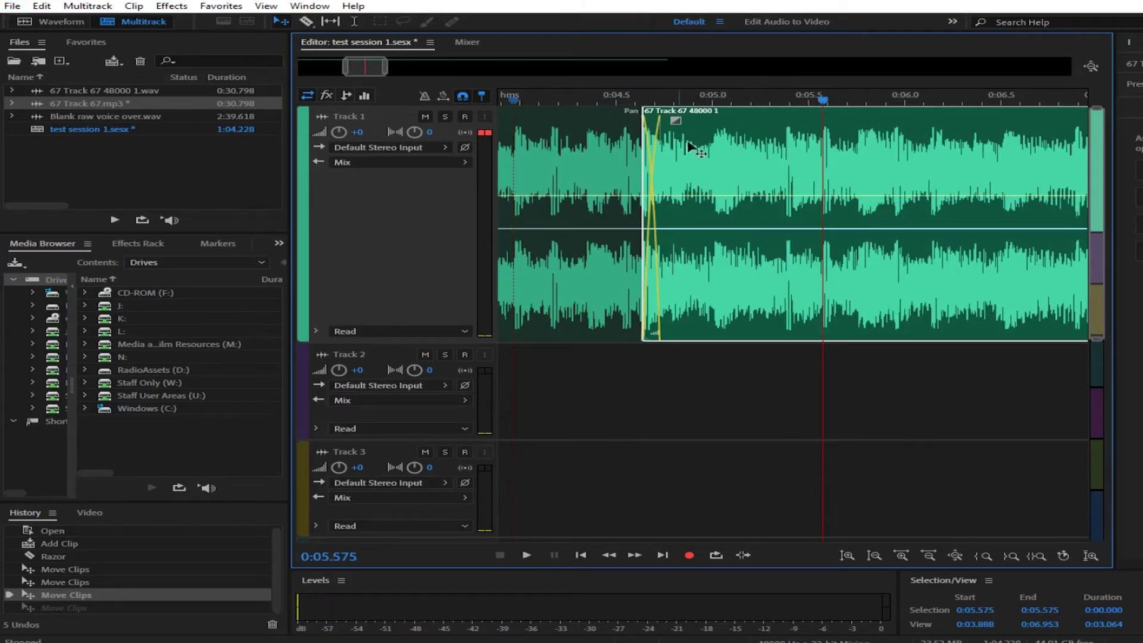
mouse_move(735, 171)
mouse_down()
mouse_move(769, 168)
mouse_move(750, 170)
mouse_up()
key(backslash)
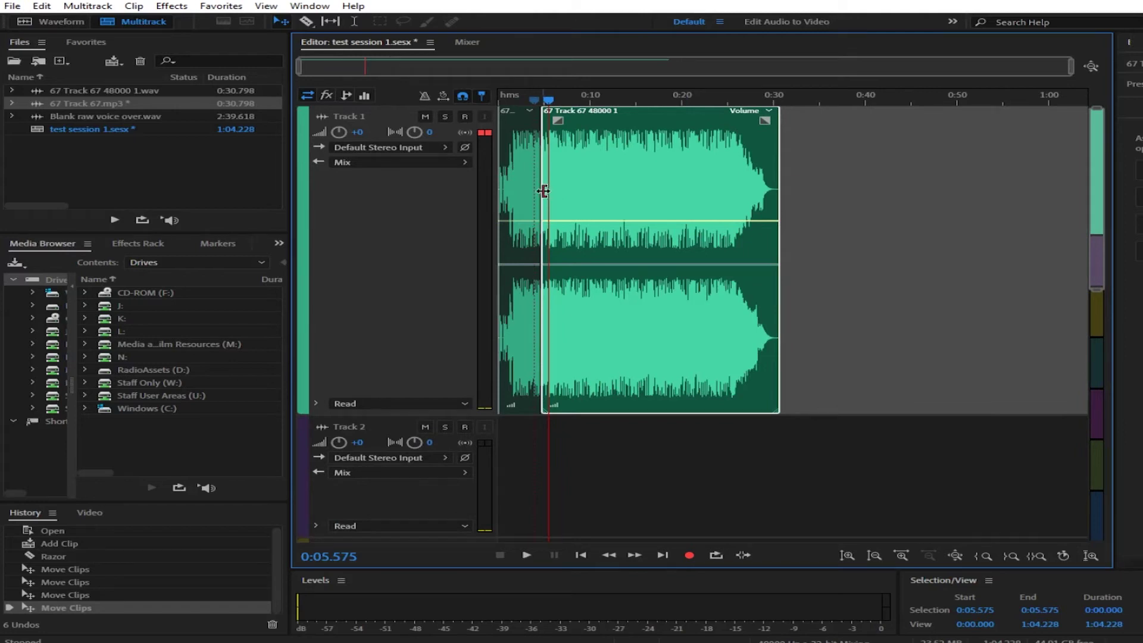
Trim the second clip's start so only the fading ending remains, and move it to about 6.5 s on Track 1
drag(543, 191, 581, 194)
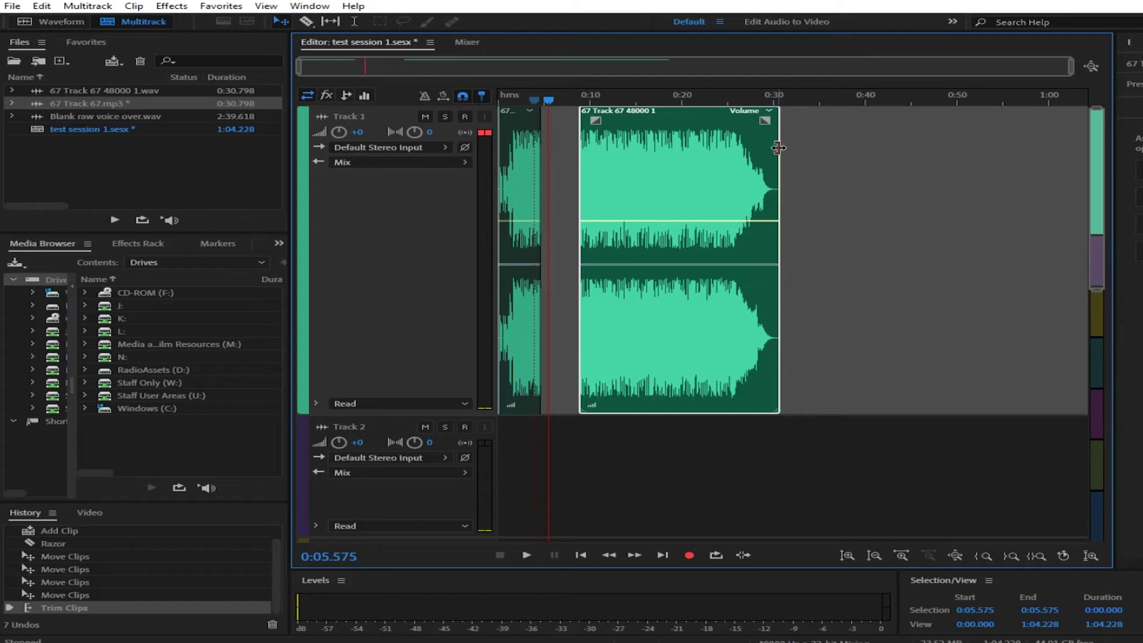
drag(778, 148, 779, 146)
mouse_move(580, 170)
mouse_down()
mouse_move(722, 176)
mouse_move(573, 190)
mouse_move(588, 183)
mouse_up()
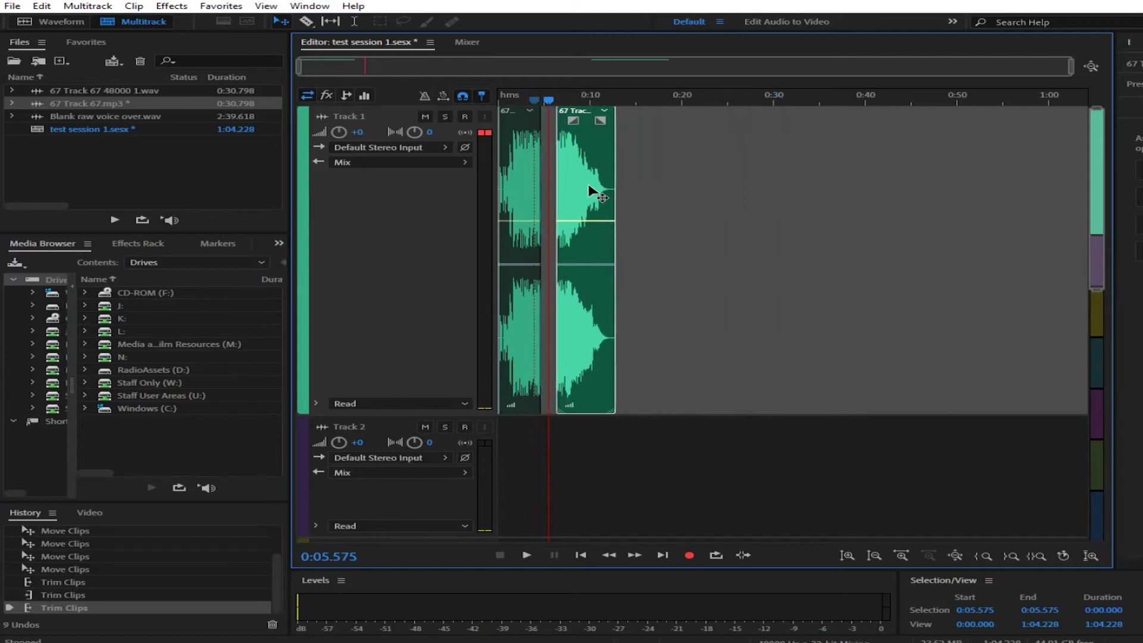
scroll(588, 183, up, 5)
drag(485, 62, 415, 65)
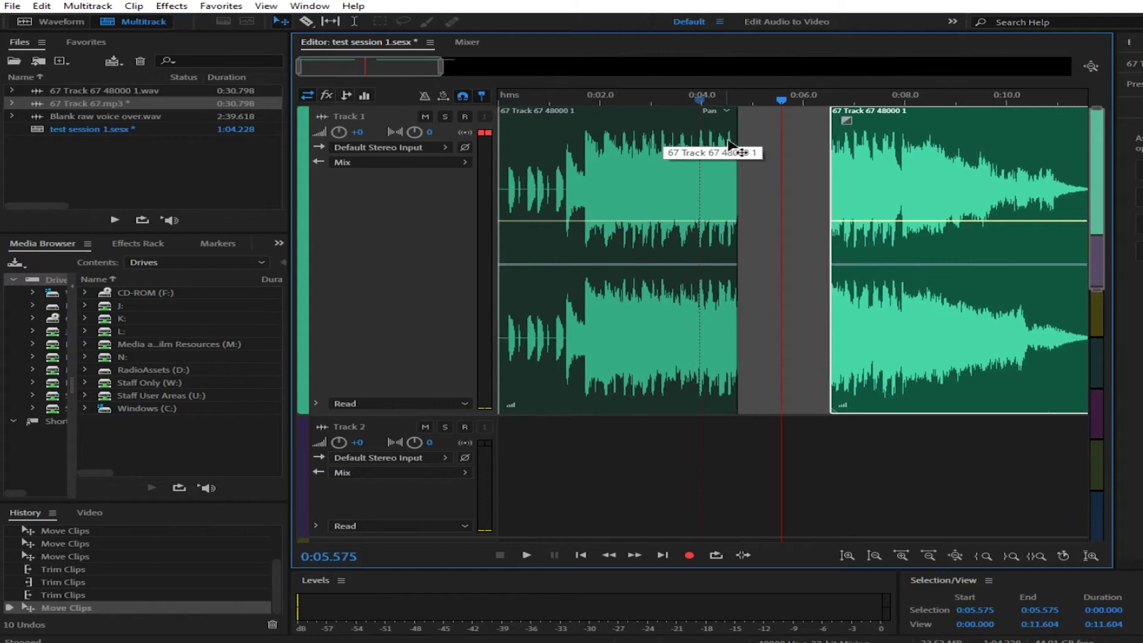
Extend the start of the ending clip back to about 5.3 s and play the music from about 2.5 s
scroll(738, 170, up, 3)
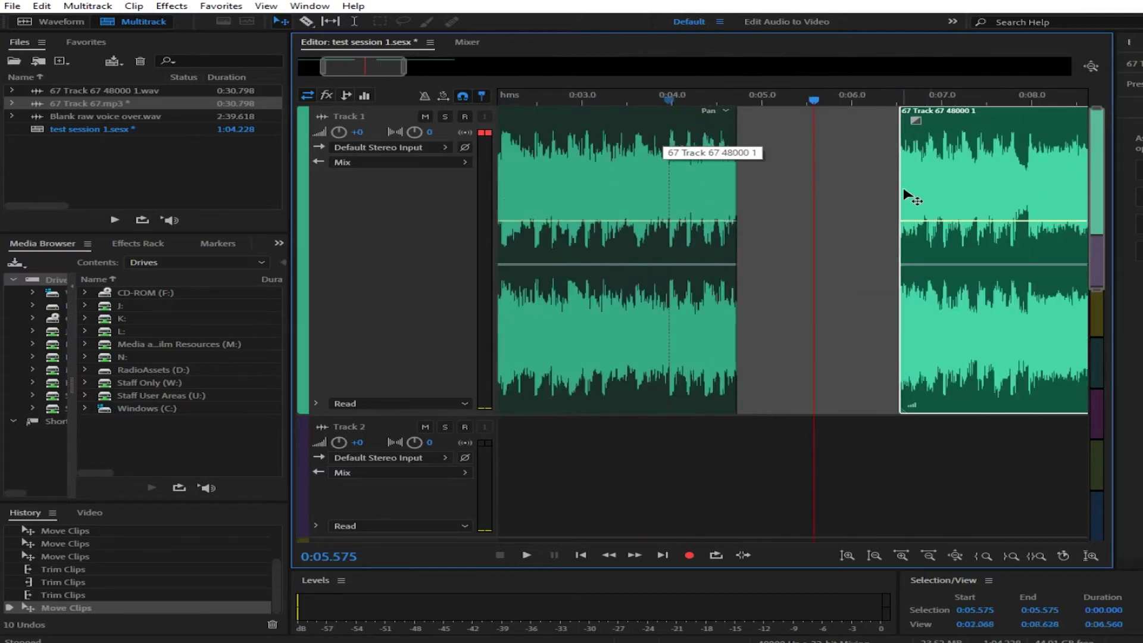
drag(904, 191, 789, 199)
click(789, 200)
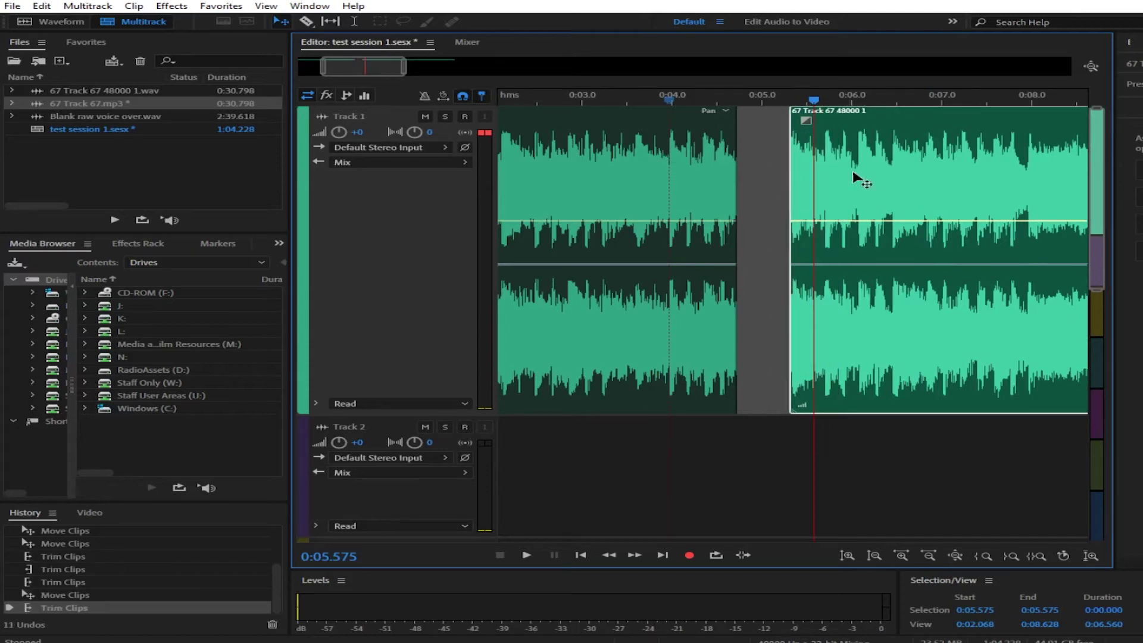
click(755, 96)
key(space)
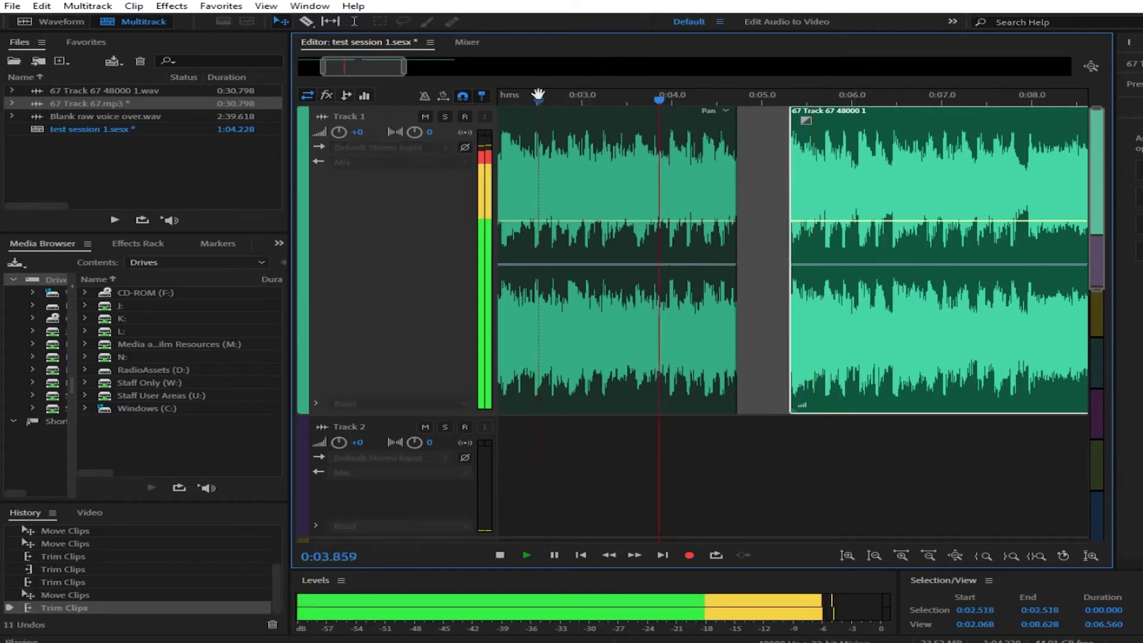
Move the ending clip directly against the first clip on the beat and play the join, including from the session's beginning
drag(789, 128, 752, 179)
key(space)
scroll(744, 172, up, 10)
scroll(755, 173, down, 10)
key(space)
key(space)
key(Home)
key(space)
key(space)
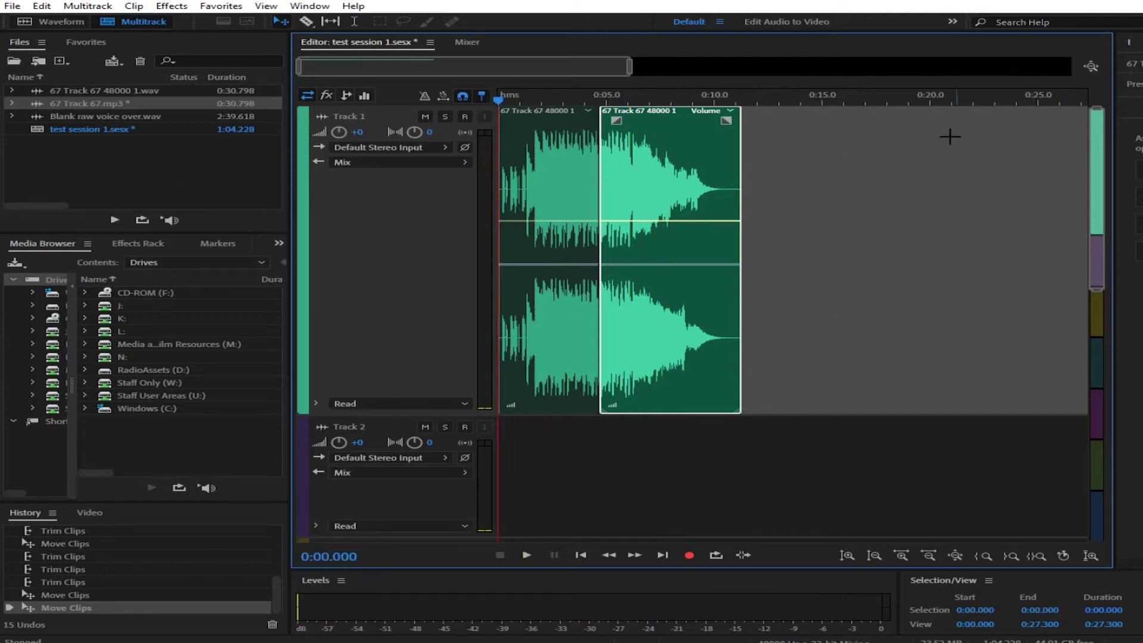
Listen to the fading tail from about 9 s and trim the ending clip's end to 0:10.588
click(738, 107)
scroll(733, 109, up, 5)
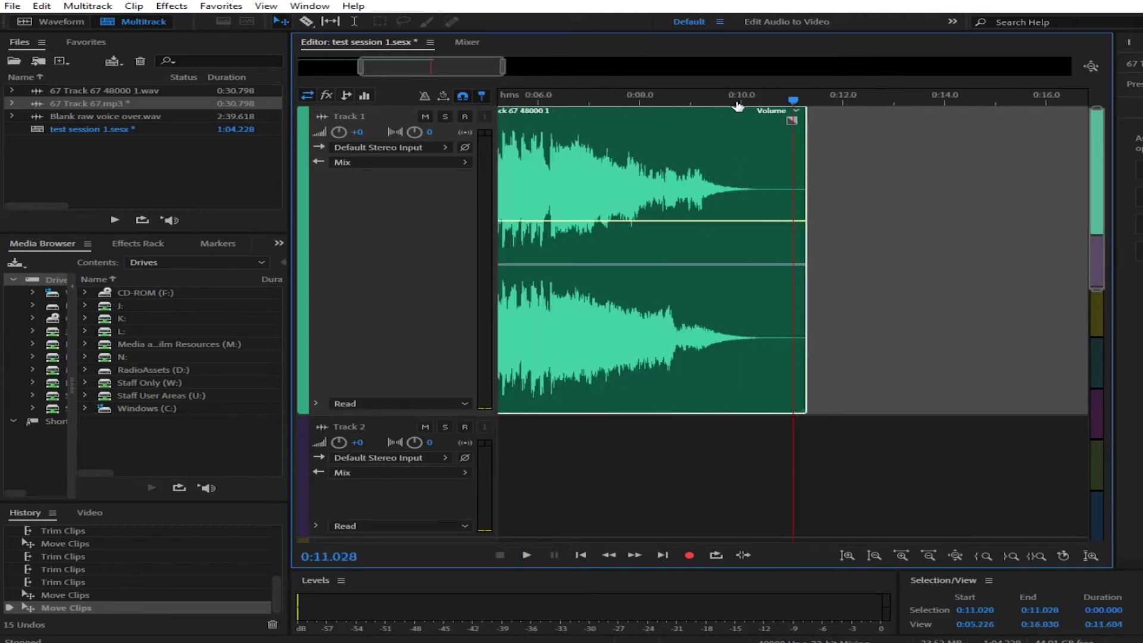
click(610, 105)
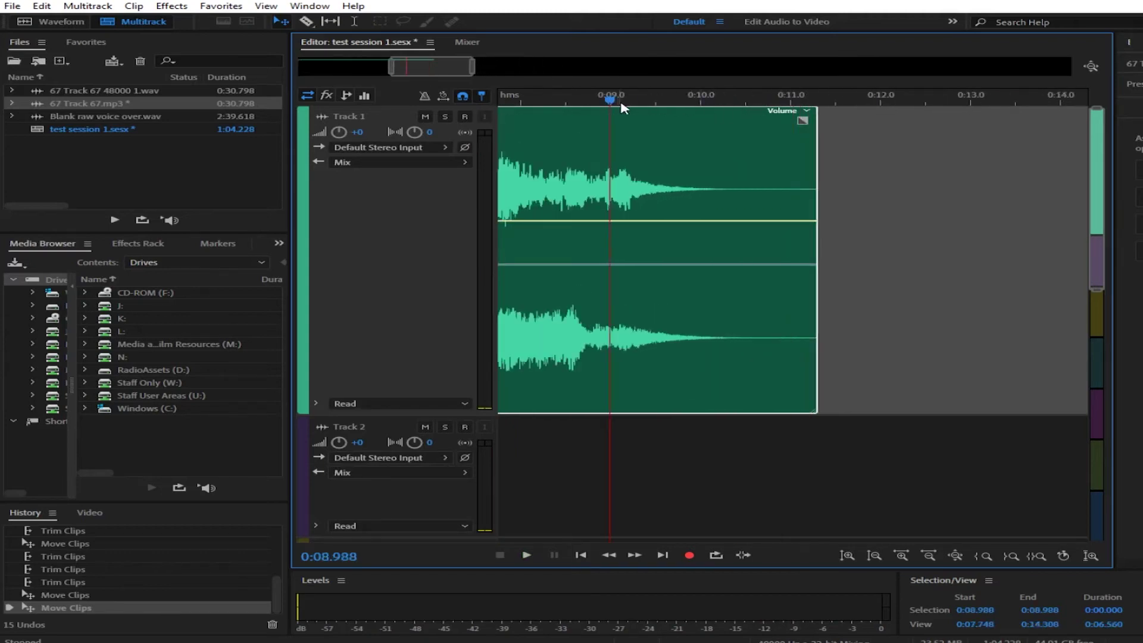
key(space)
key(space)
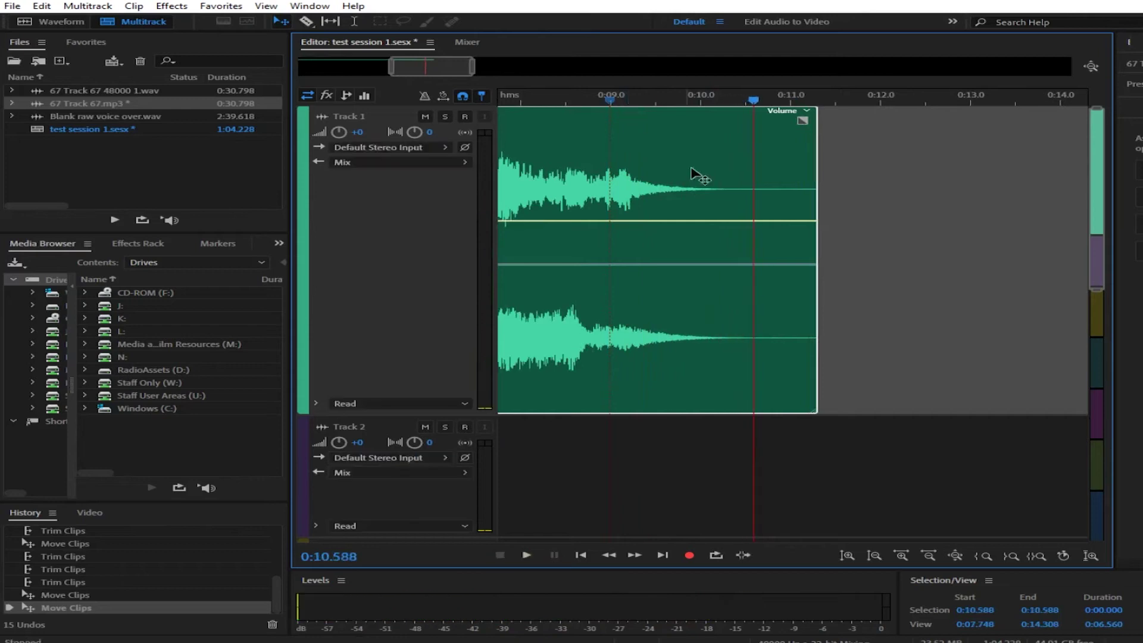
drag(815, 242, 753, 243)
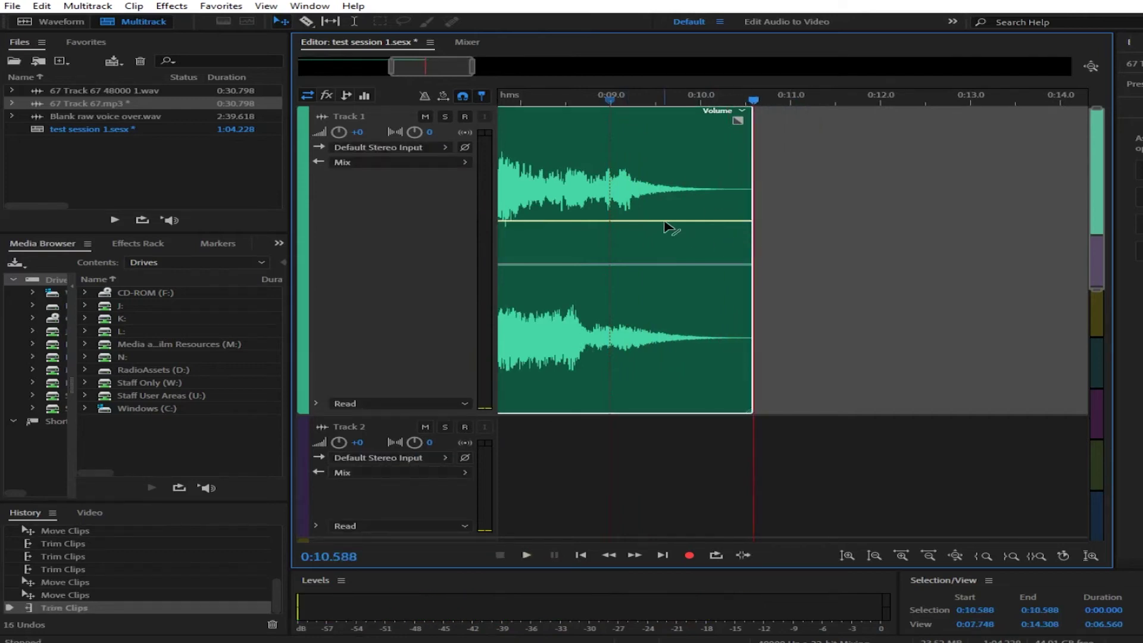
Play the shortened music arrangement from the beginning to its end
scroll(670, 231, down, 5)
click(502, 96)
key(space)
key(space)
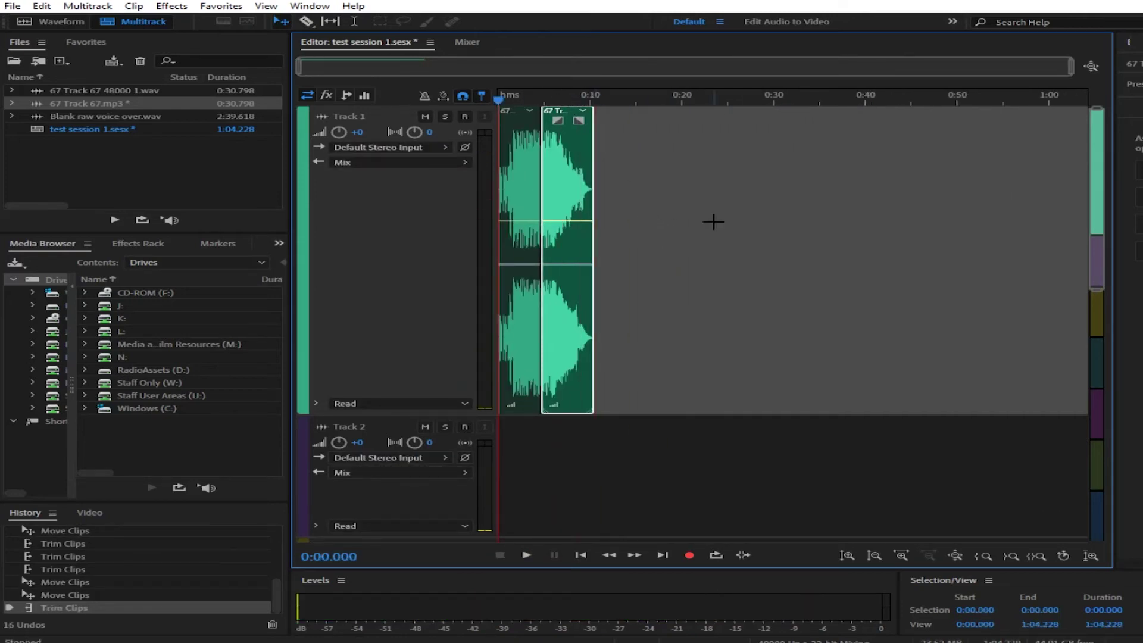
key(space)
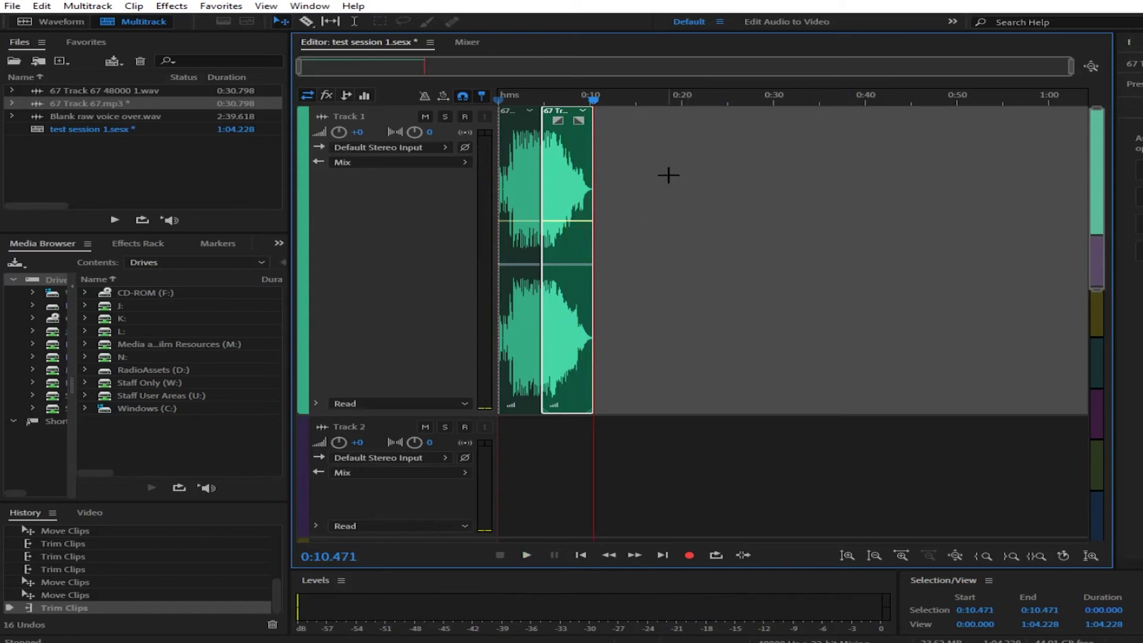
Zoom in on the arranged music clips and reduce the height of Track 1
scroll(668, 174, up, 5)
drag(595, 67, 309, 68)
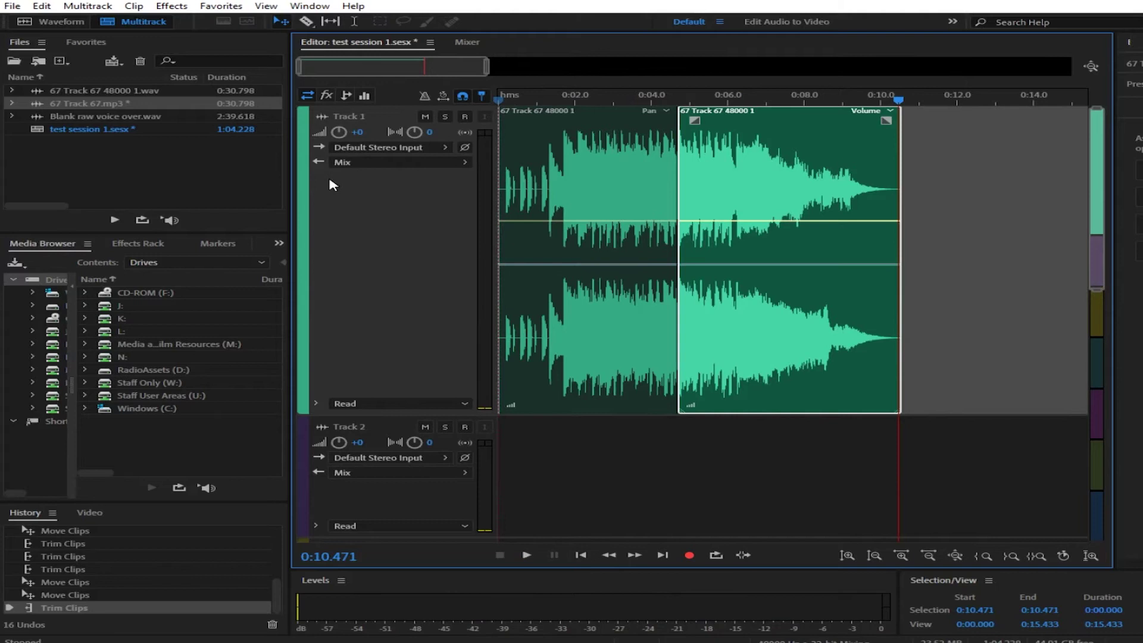
drag(457, 416, 440, 227)
Add Blank raw voice over.wav to the start of Track 2 as a copy conformed to the session's sample rate, and enlarge Track 2
drag(70, 116, 478, 292)
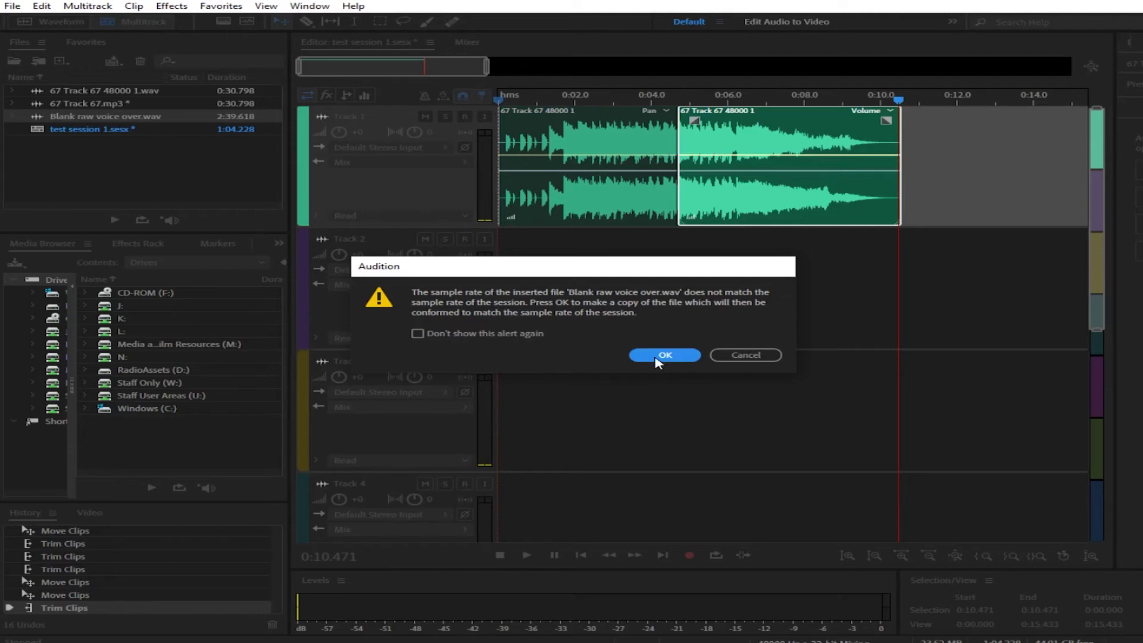
click(657, 357)
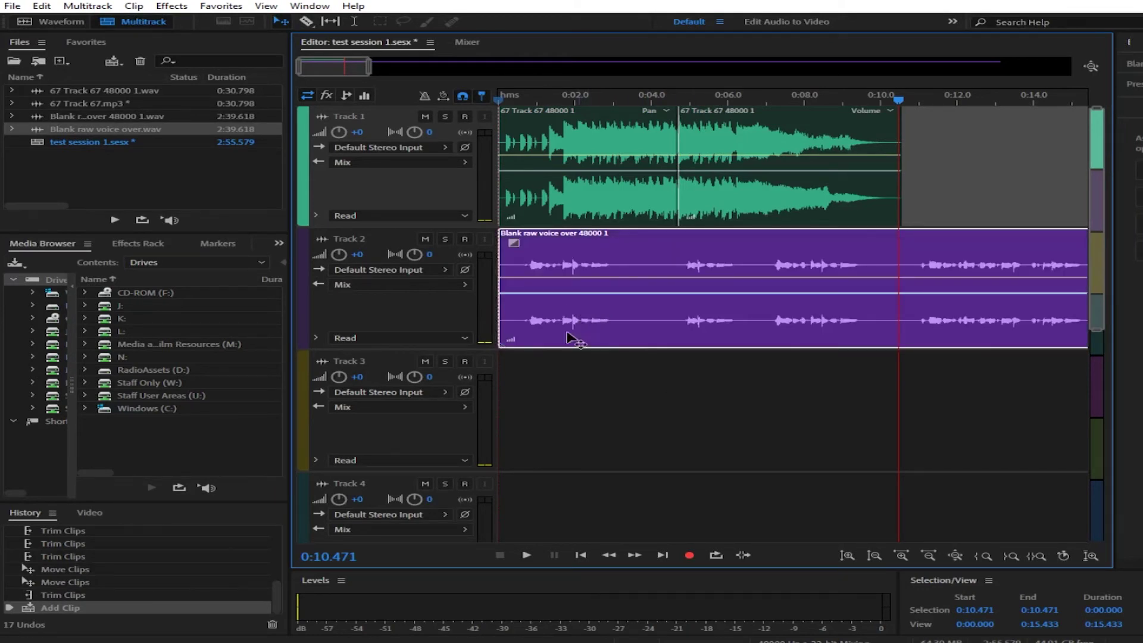
drag(454, 351, 454, 411)
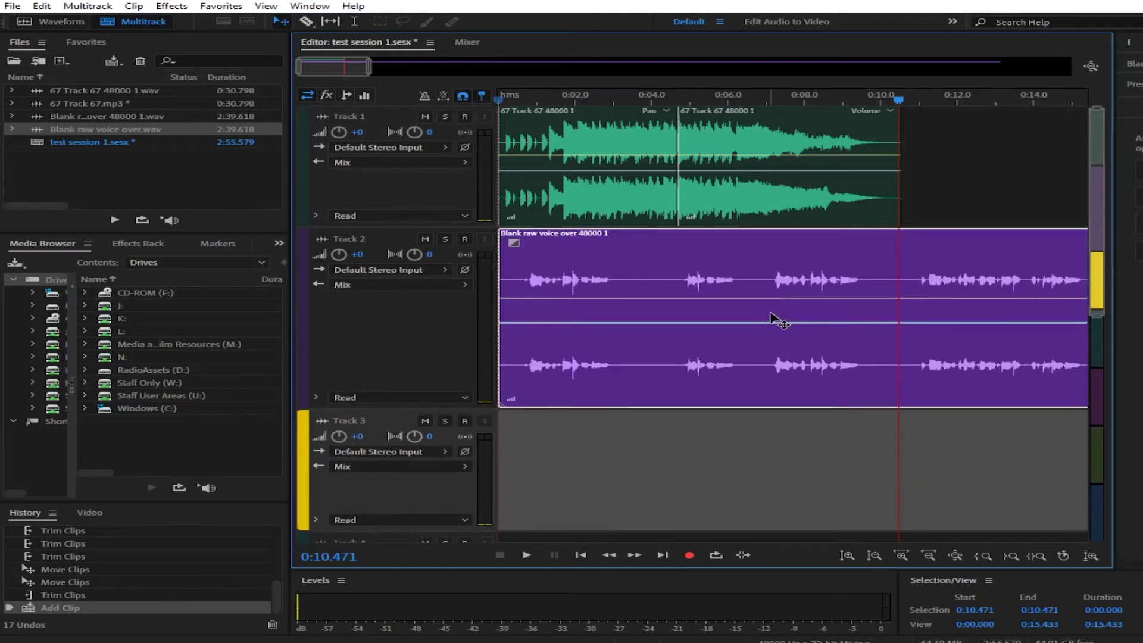
Open the 48000 copy of the voice-over in the waveform editor and play its opening from about 0.39 s
double_click(132, 118)
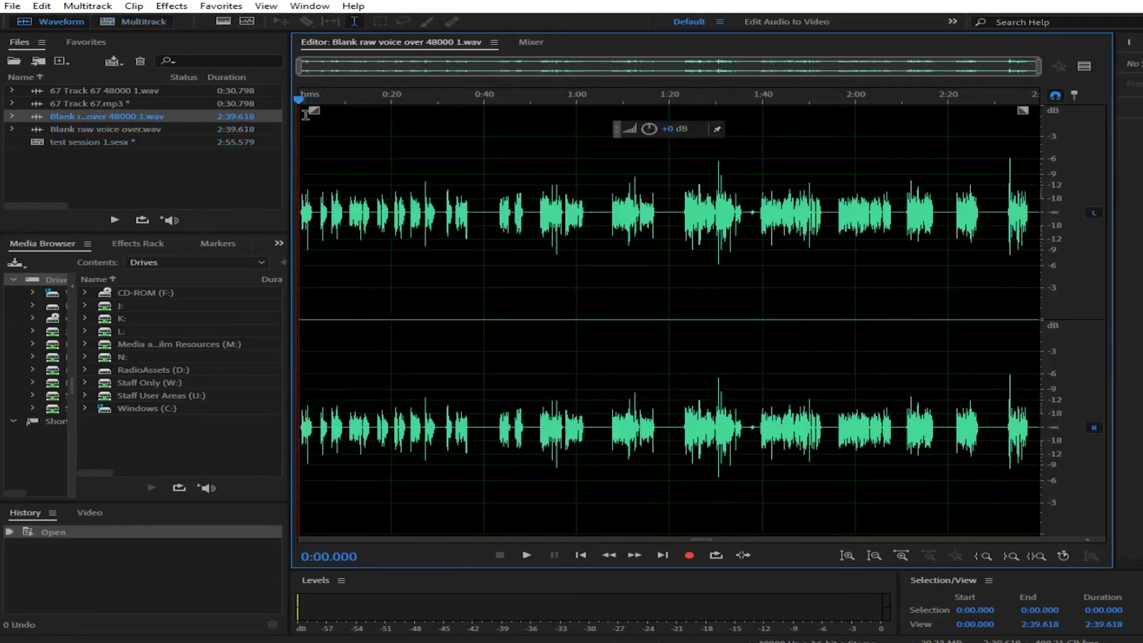
scroll(302, 201, up, 5)
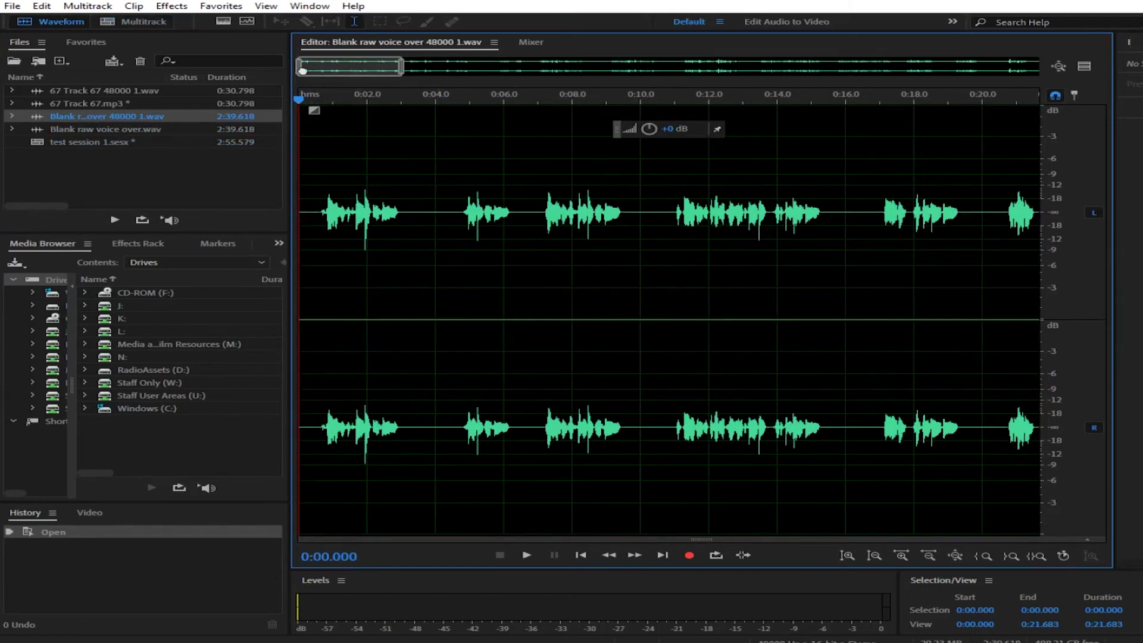
click(310, 216)
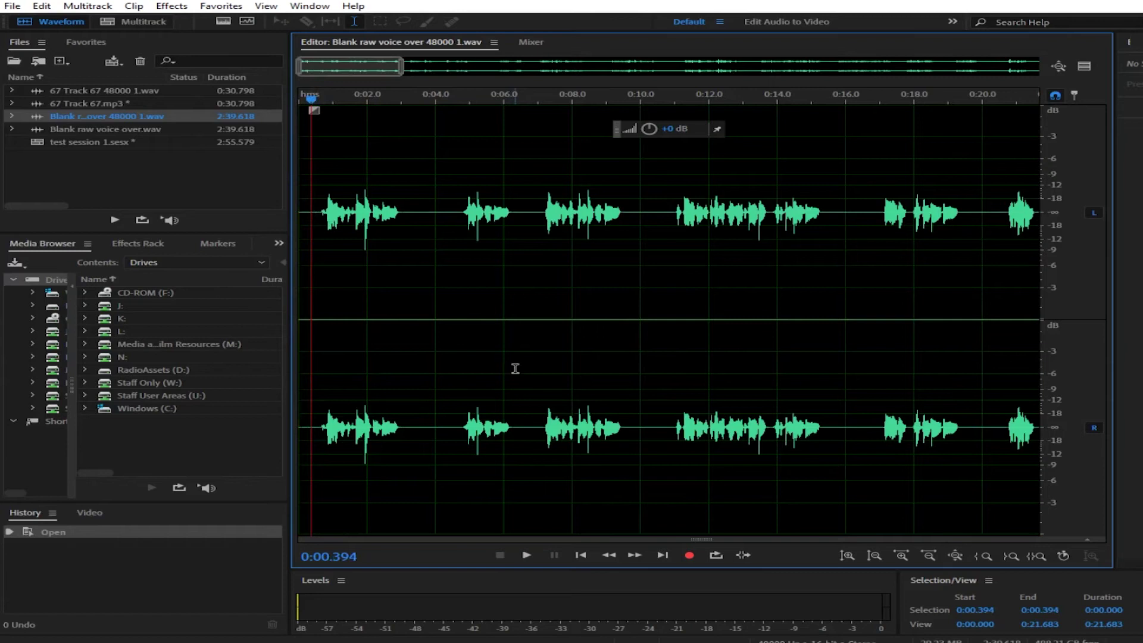
key(space)
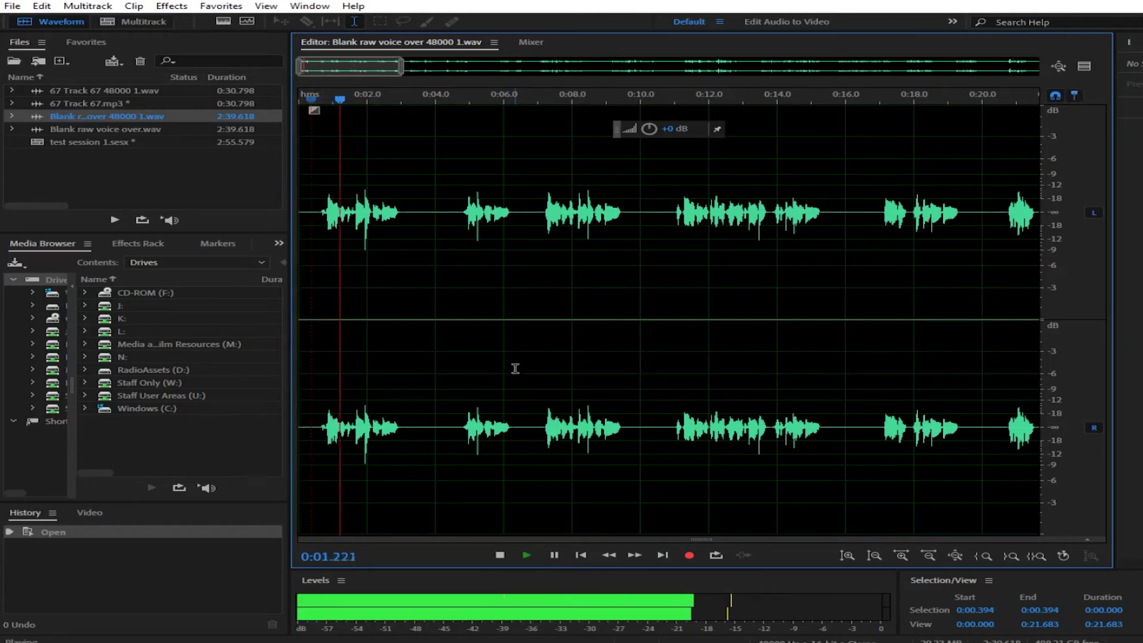
Stop playback and amplify the first spoken phrase, from about 0.47 s to 3.3 s, by about 7.5 dB
key(space)
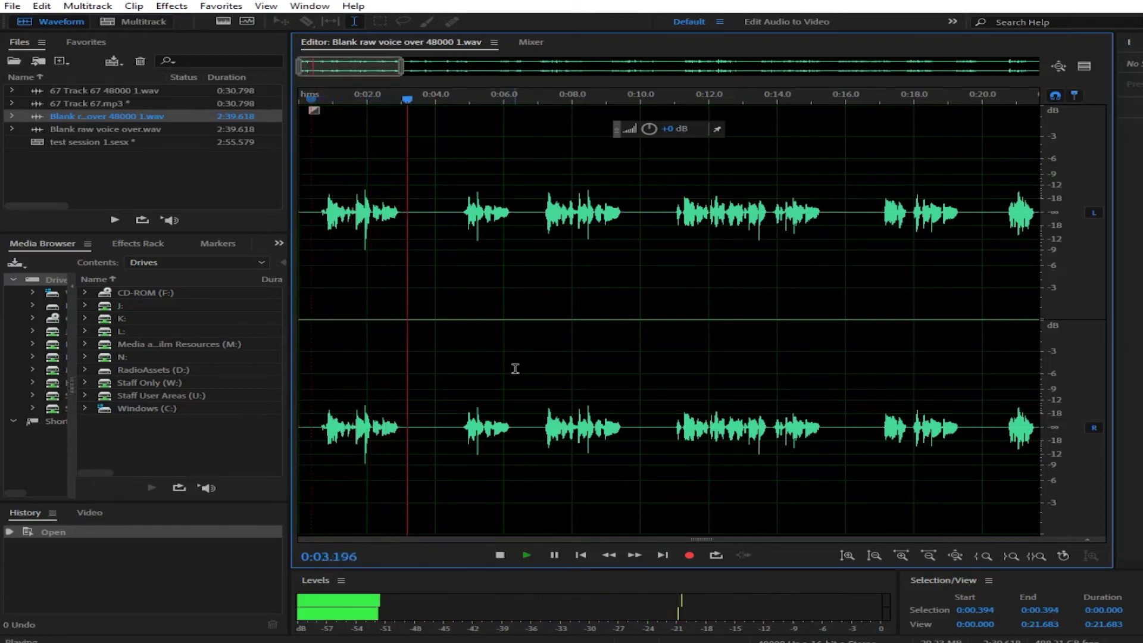
drag(314, 218, 412, 220)
drag(344, 181, 390, 176)
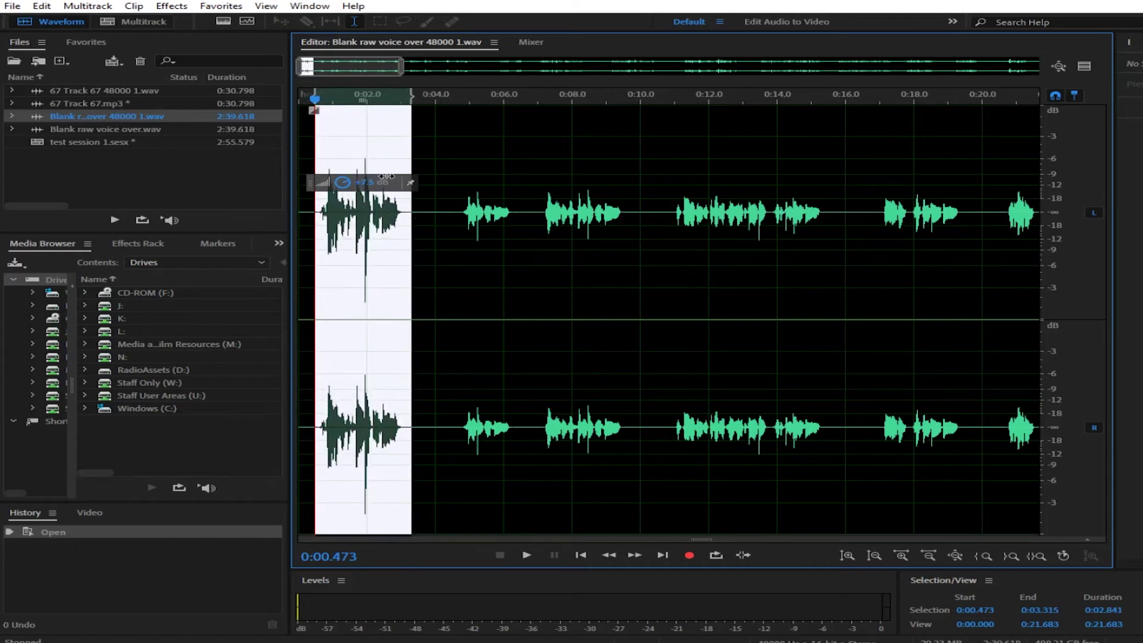
Play the amplified first phrase up close from about 1.3 s
click(359, 280)
key(equal)
key(equal)
key(equal)
click(357, 221)
key(space)
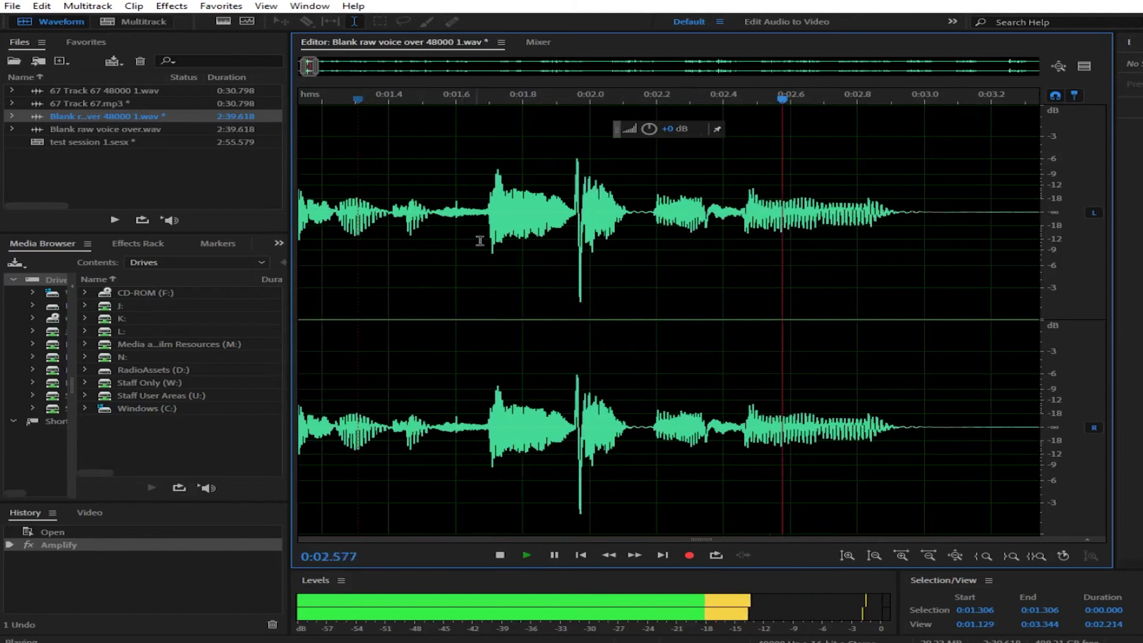
key(space)
Lower the level of the loud plosive peak in the first phrase, from about 1.955 s to 1.980 s
key(equal)
key(equal)
key(minus)
key(minus)
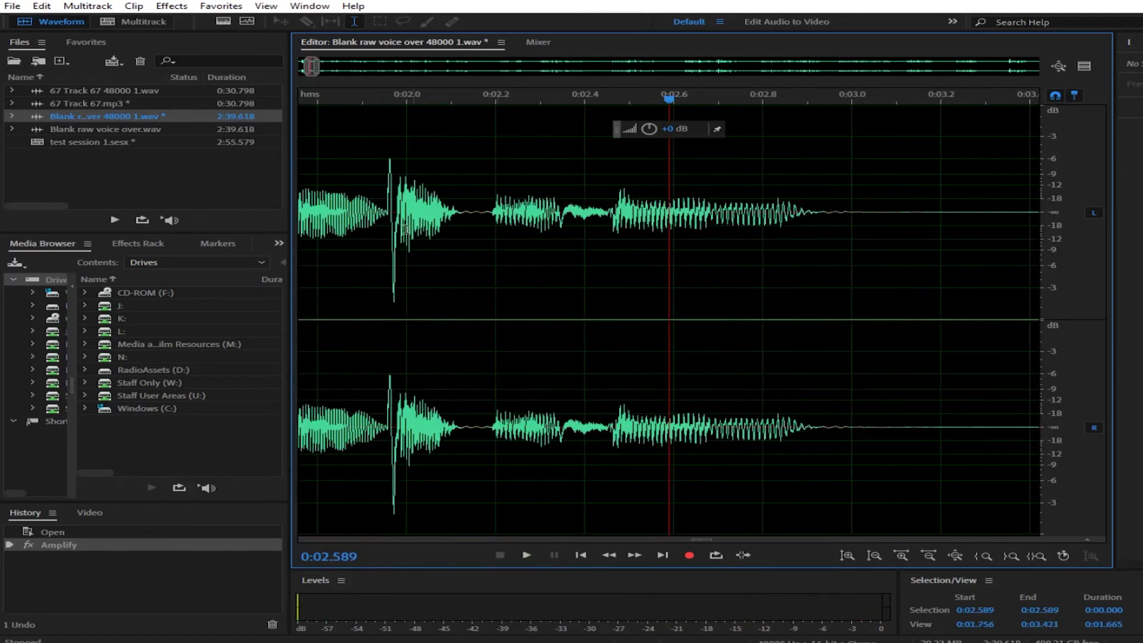
click(381, 223)
key(equal)
key(equal)
key(equal)
key(equal)
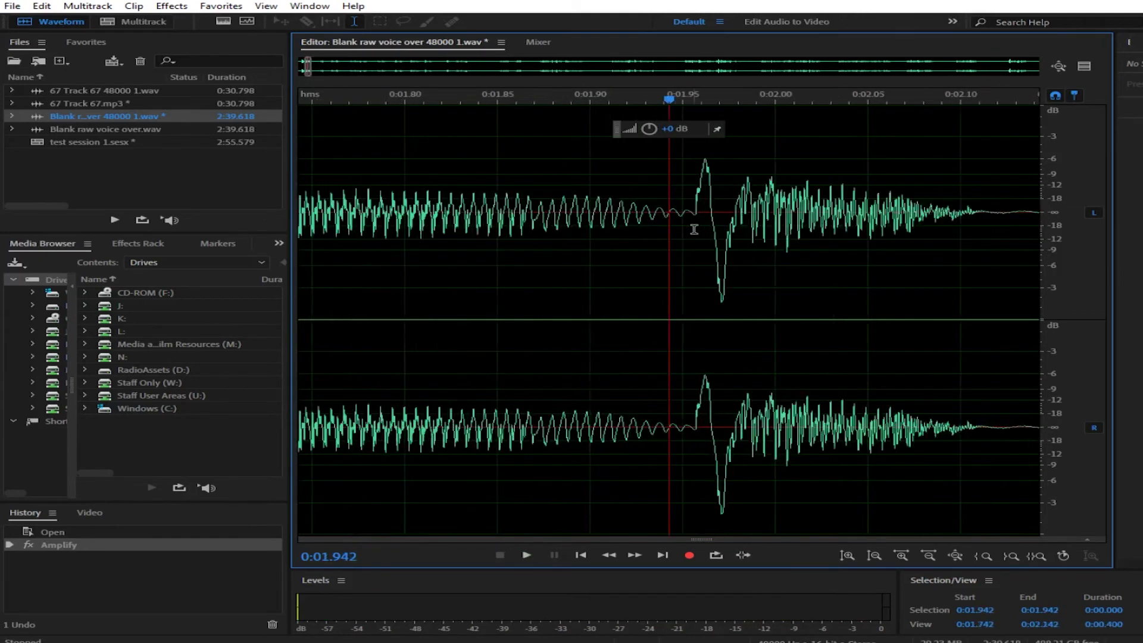
drag(702, 217, 761, 216)
drag(709, 183, 636, 211)
Amplify the whole first phrase again, selecting from about 0.45 s to 3.29 s
key(minus)
key(minus)
key(minus)
key(minus)
key(minus)
key(minus)
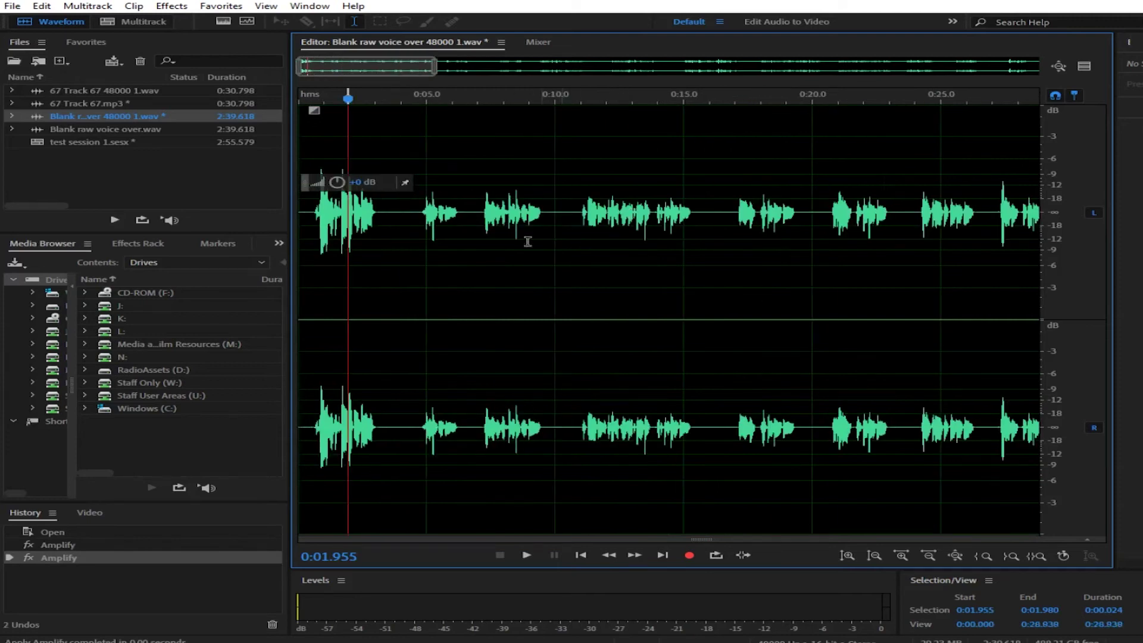
click(381, 241)
drag(383, 222, 309, 236)
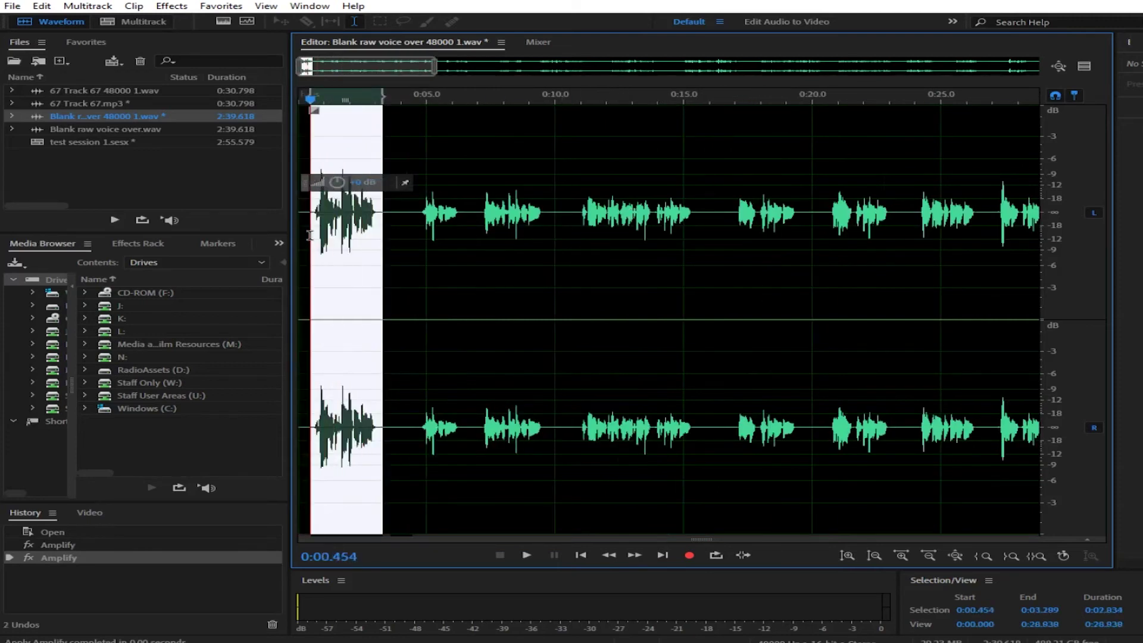
drag(338, 185, 384, 191)
Play the boosted first phrase from the start of the voice-over file
click(299, 250)
key(space)
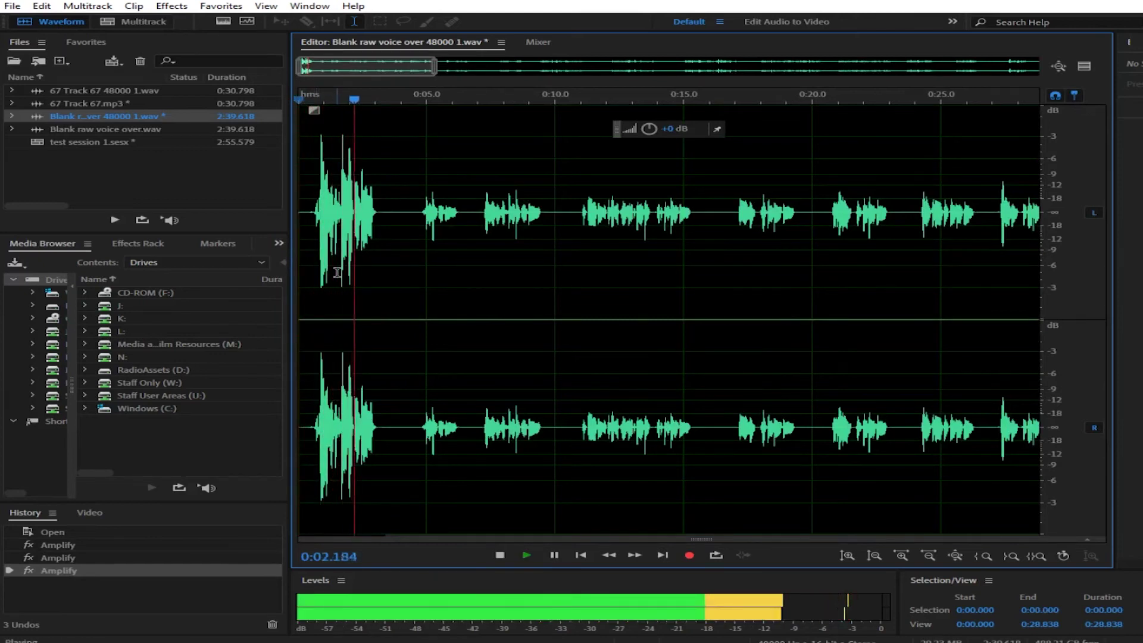
key(space)
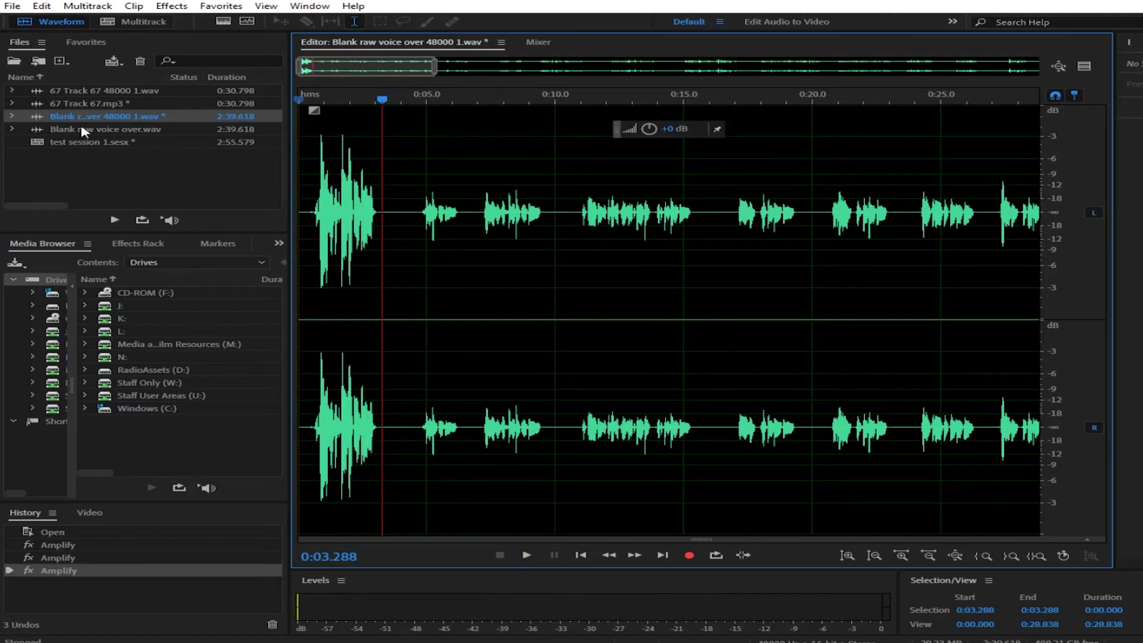
Return to test session 1.sesx, split the Track 2 voice-over after its first phrase at about 3.2 s and delete the remainder
double_click(93, 142)
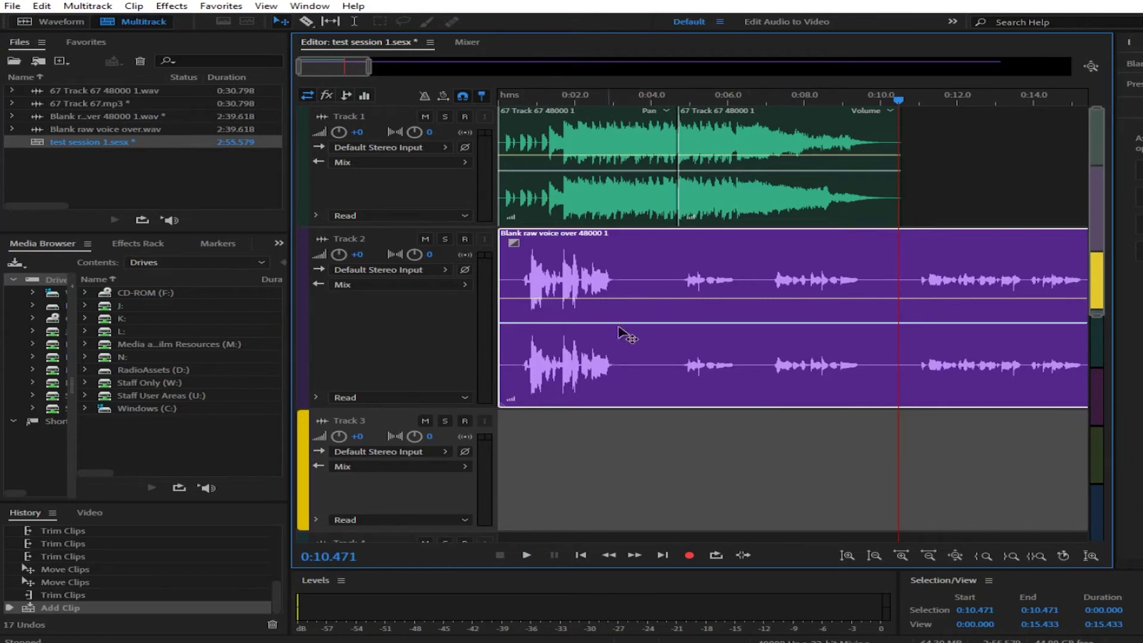
click(523, 291)
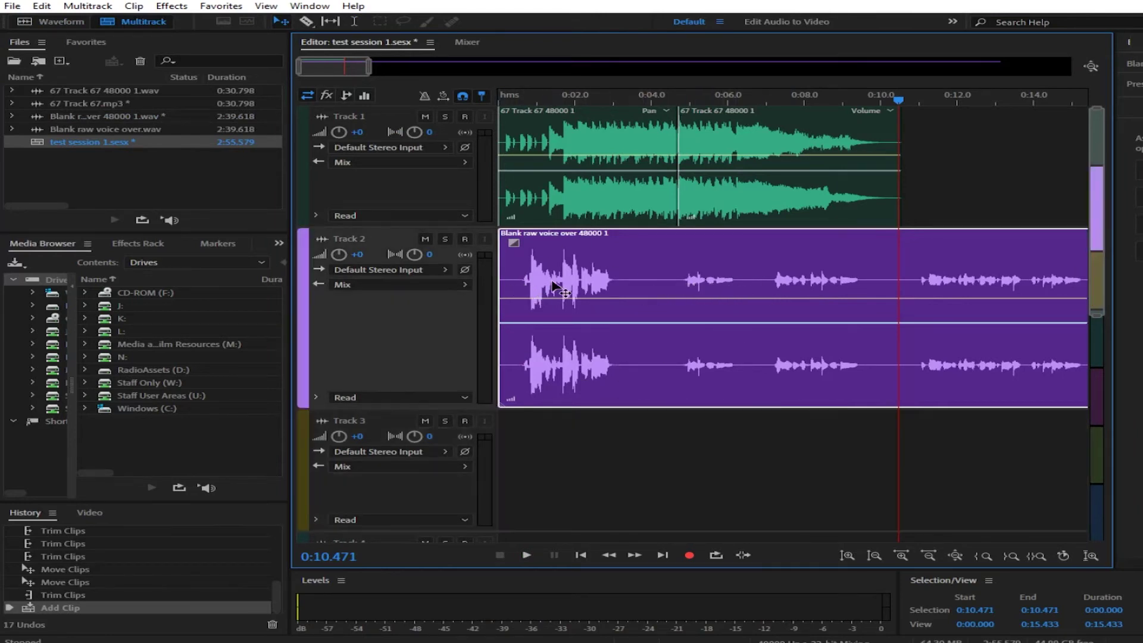
click(307, 22)
click(619, 292)
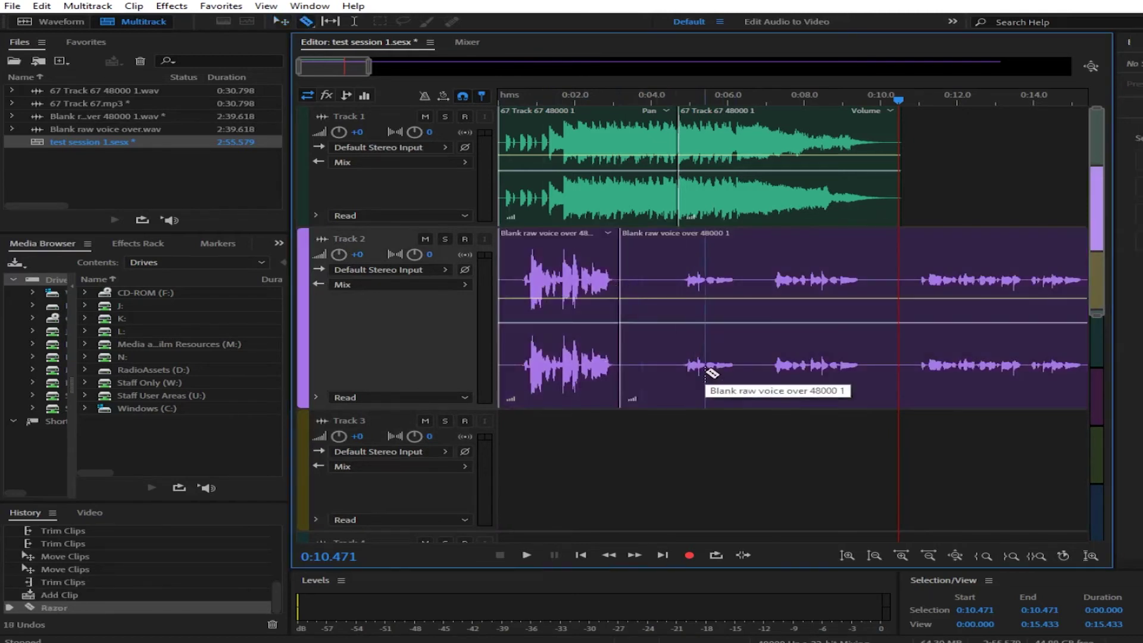
key(v)
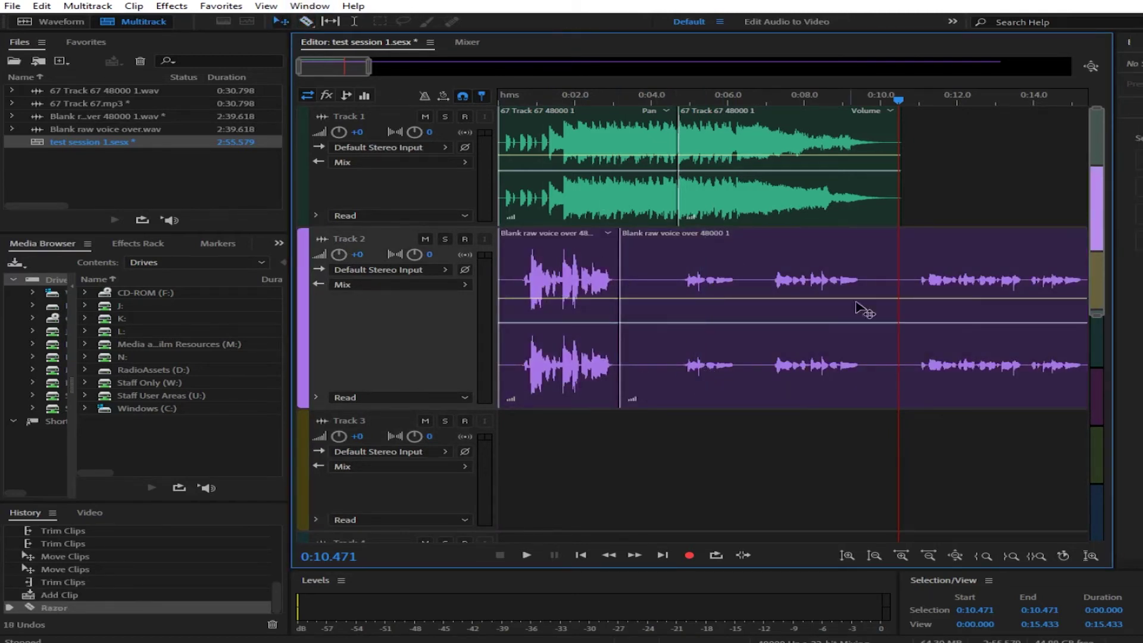
click(772, 303)
key(Delete)
Trim the empty start of the voice-over clip and move it to begin at about 2.2 s on Track 2
drag(562, 277, 625, 288)
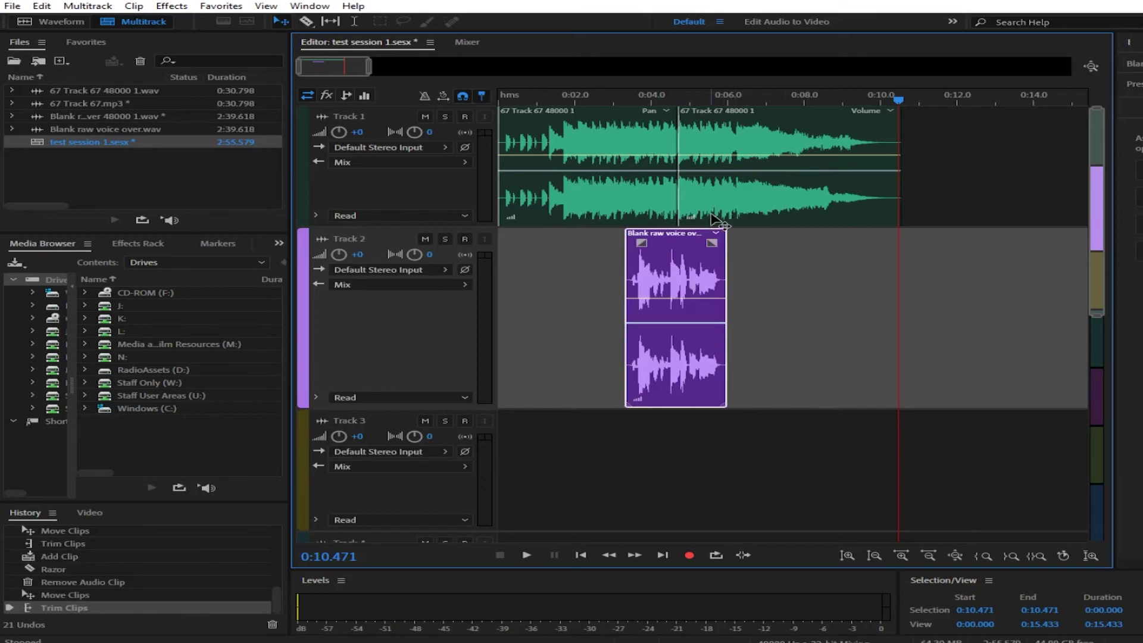
scroll(691, 220, up, 4)
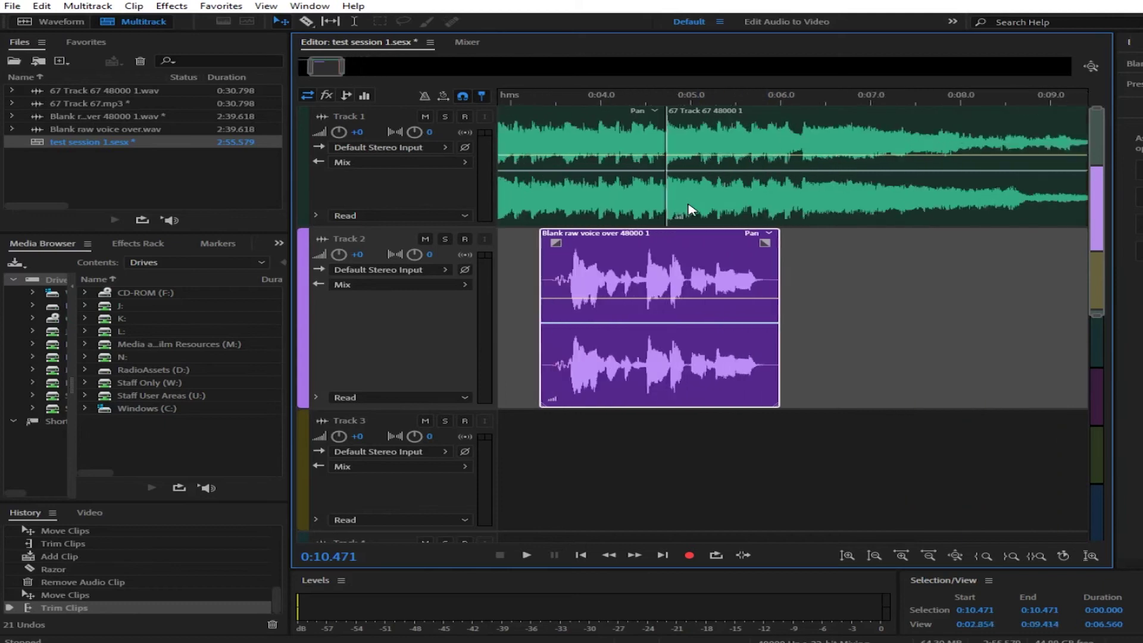
drag(326, 66, 318, 66)
drag(892, 294, 760, 268)
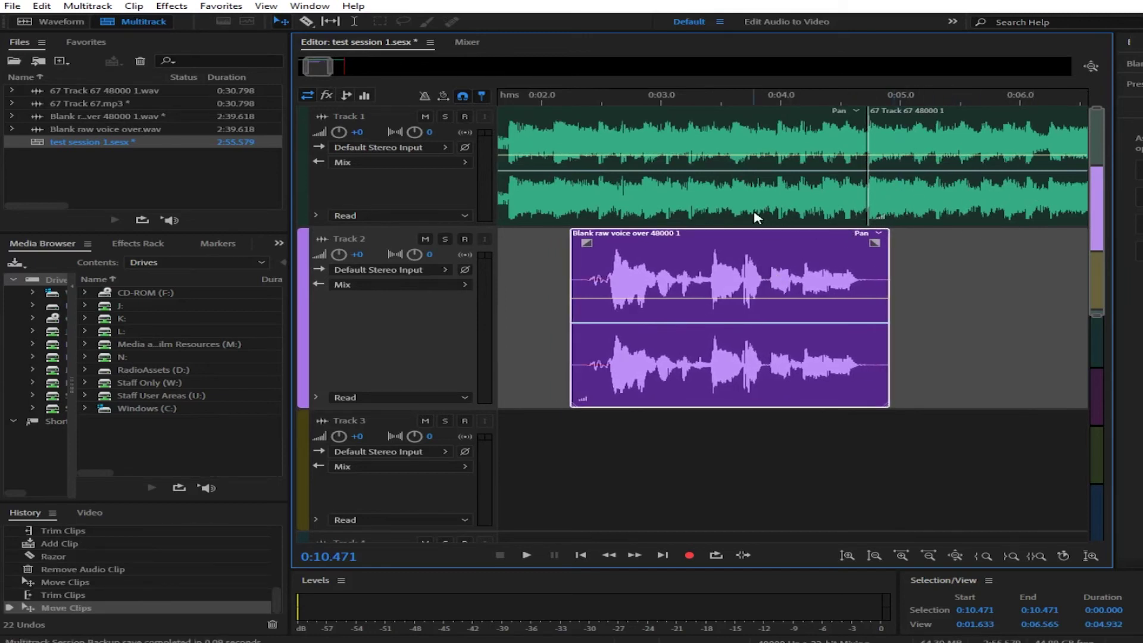
click(575, 155)
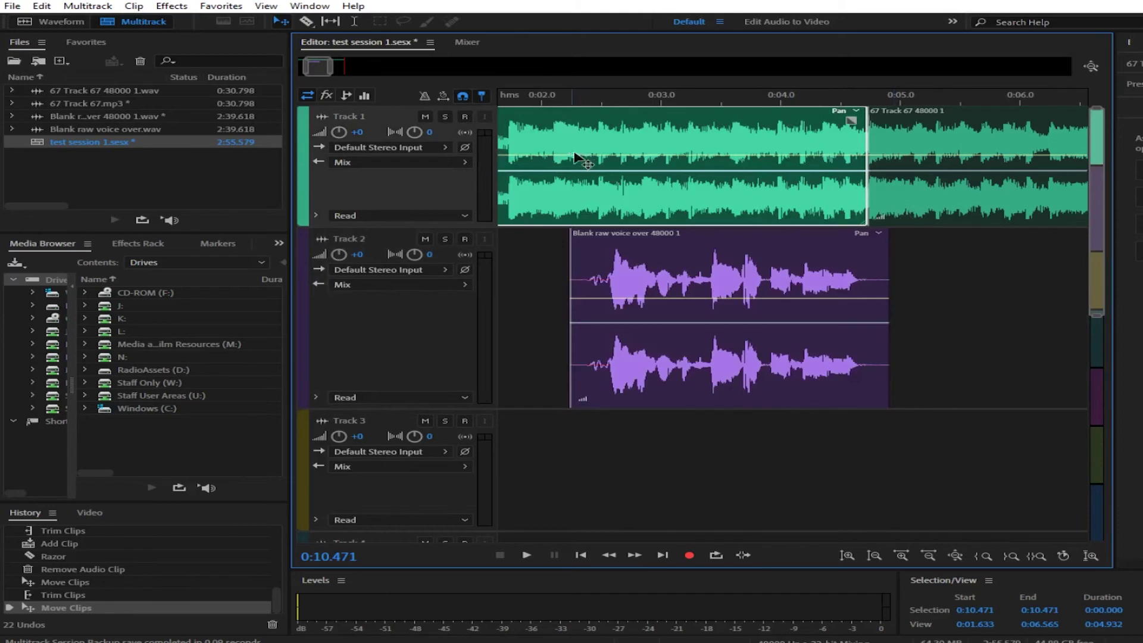
drag(803, 273, 793, 265)
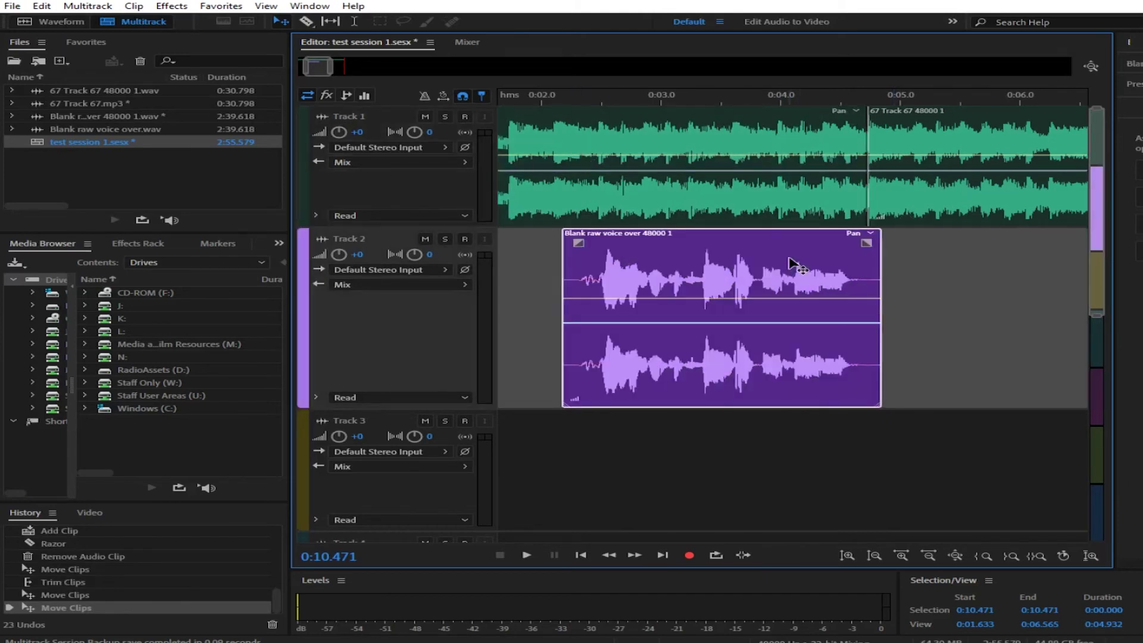
Add four volume keyframes to the first music clip and lower the level between the inner pair beneath the voice-over
click(532, 152)
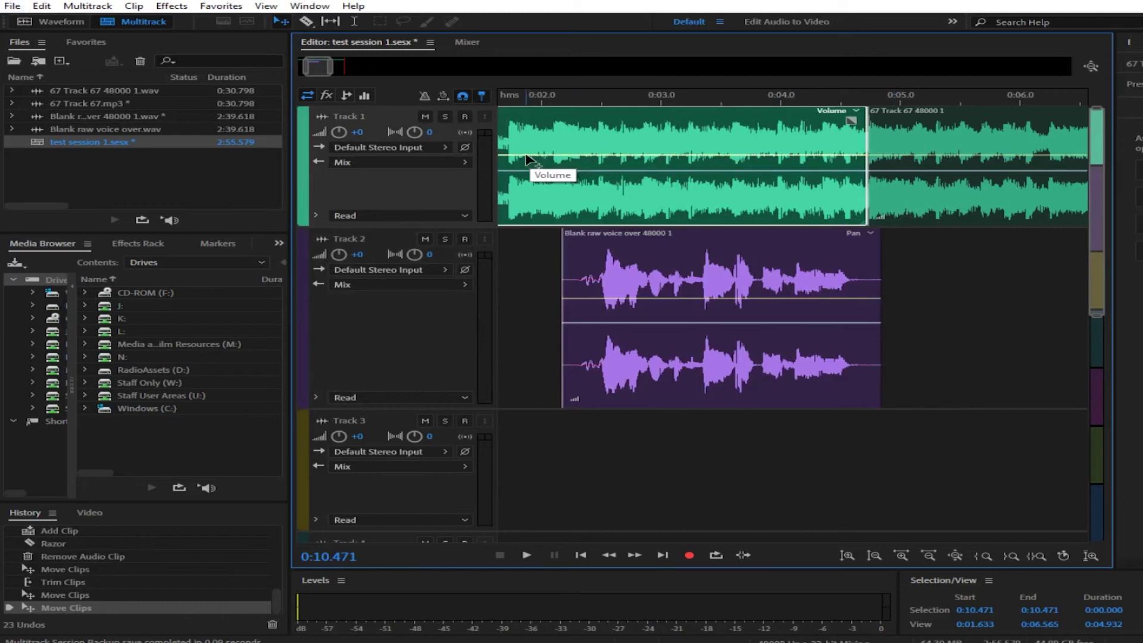
click(549, 156)
click(564, 156)
click(858, 155)
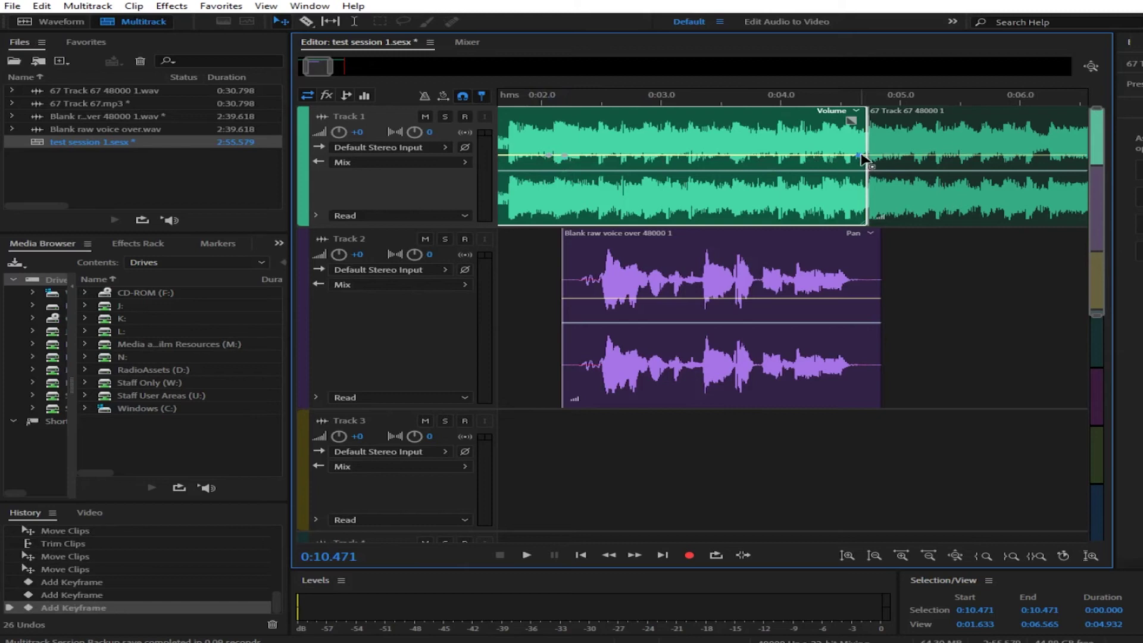
click(850, 155)
drag(763, 157, 765, 193)
drag(548, 156, 562, 156)
Play the session from the beginning through the lowered music section
key(space)
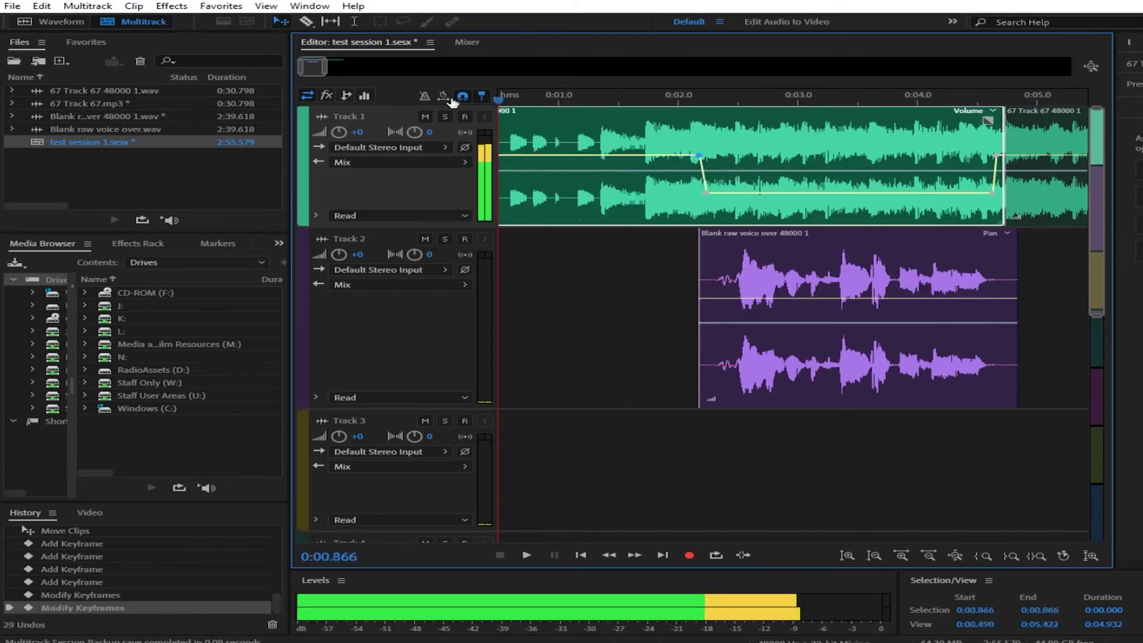
key(Home)
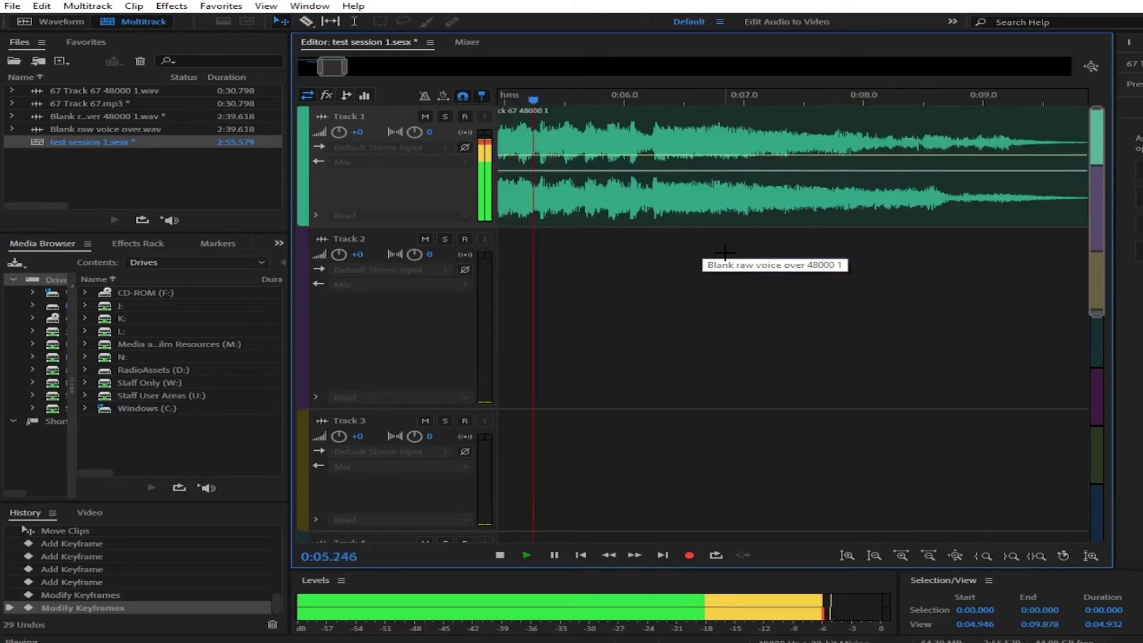
key(space)
Move the lower keyframe of the music's fade-up earlier to about 4.53 s for a more gradual rise
scroll(506, 188, down, 3)
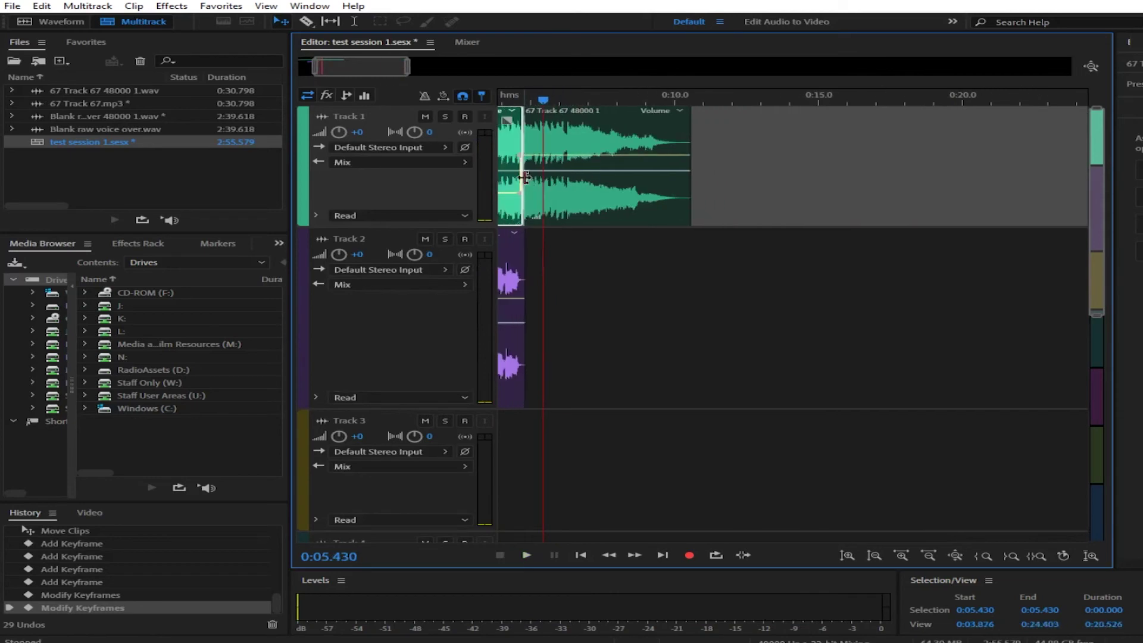
scroll(510, 186, up, 10)
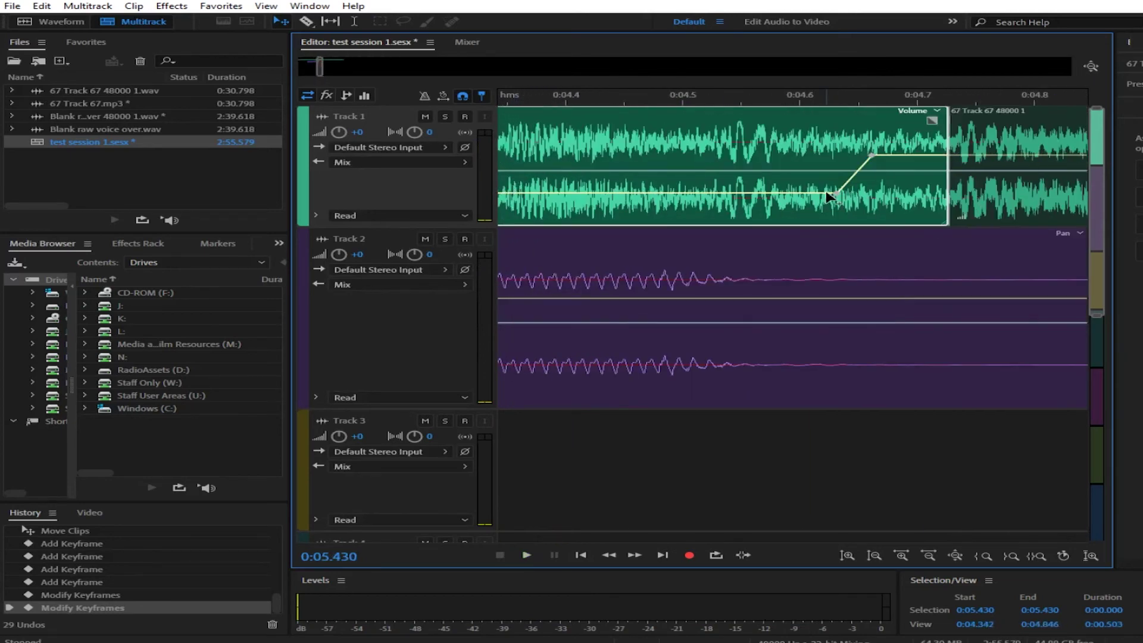
drag(838, 196, 725, 193)
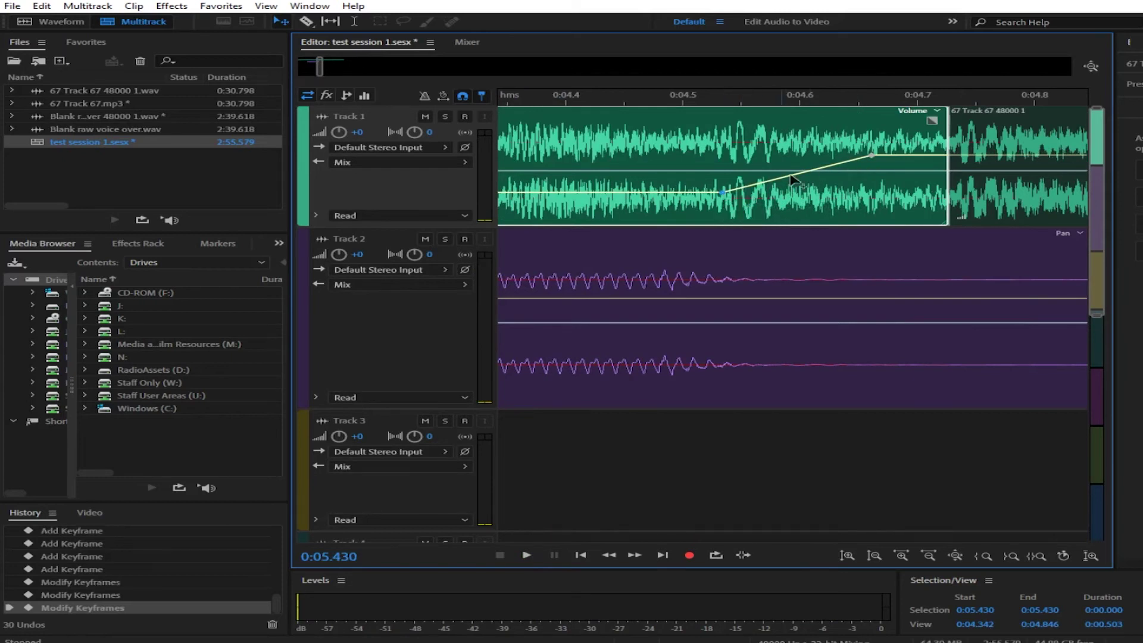
Move the music's two fade-down keyframes later, to about 2.3 s and 2.5 s, lengthening the drop under the voice
scroll(792, 179, down, 8)
scroll(565, 202, up, 2)
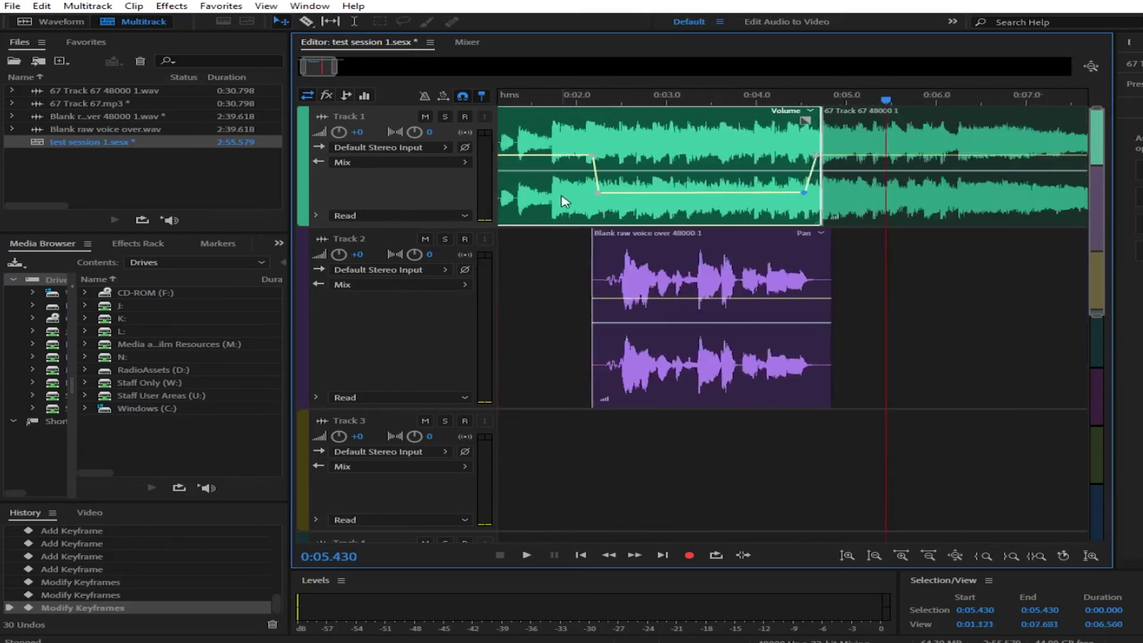
scroll(565, 201, up, 4)
drag(870, 193, 939, 193)
drag(851, 156, 886, 156)
Play the mix from about 1.27 s to check the adjusted music fades
click(598, 100)
key(space)
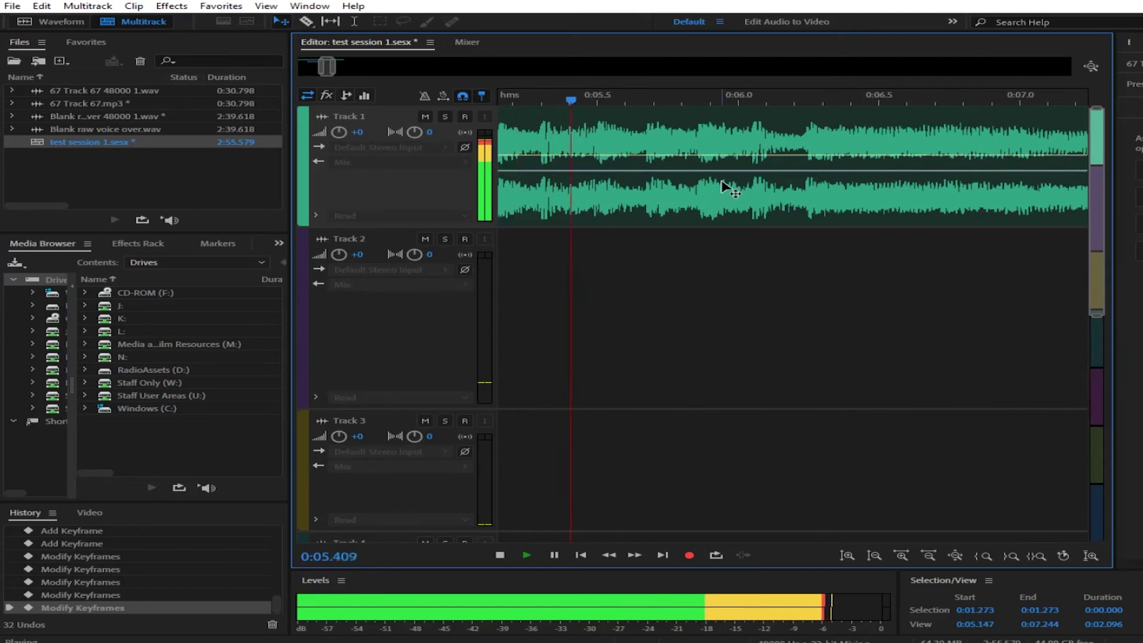
key(space)
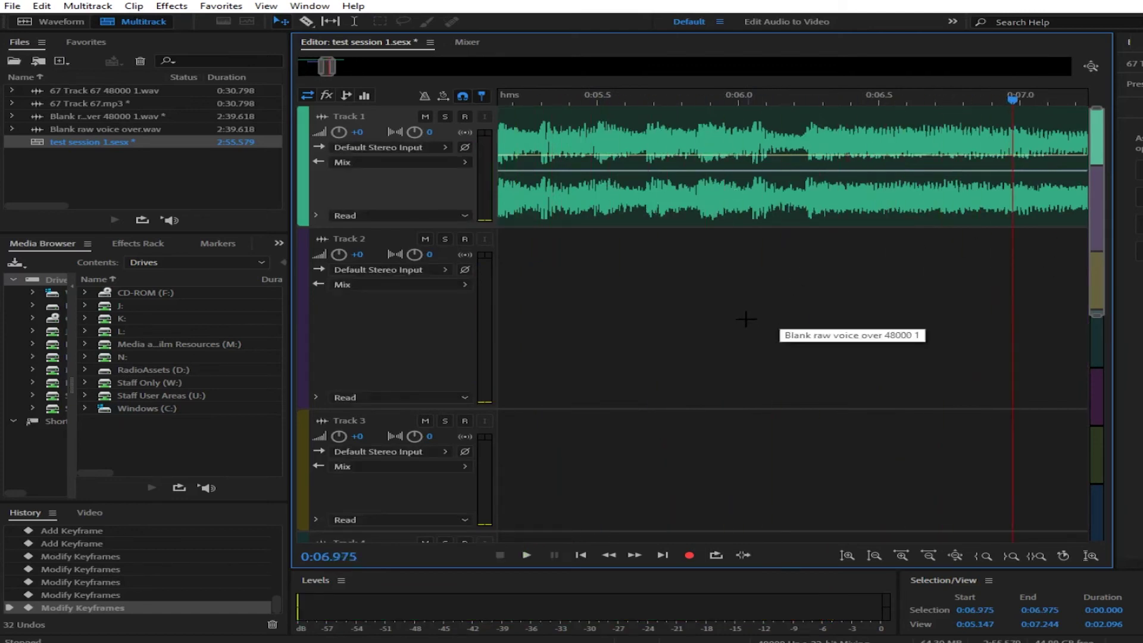
Select the voice-over clip and play the mix from about 0.58 s past the end of the voice
key(backslash)
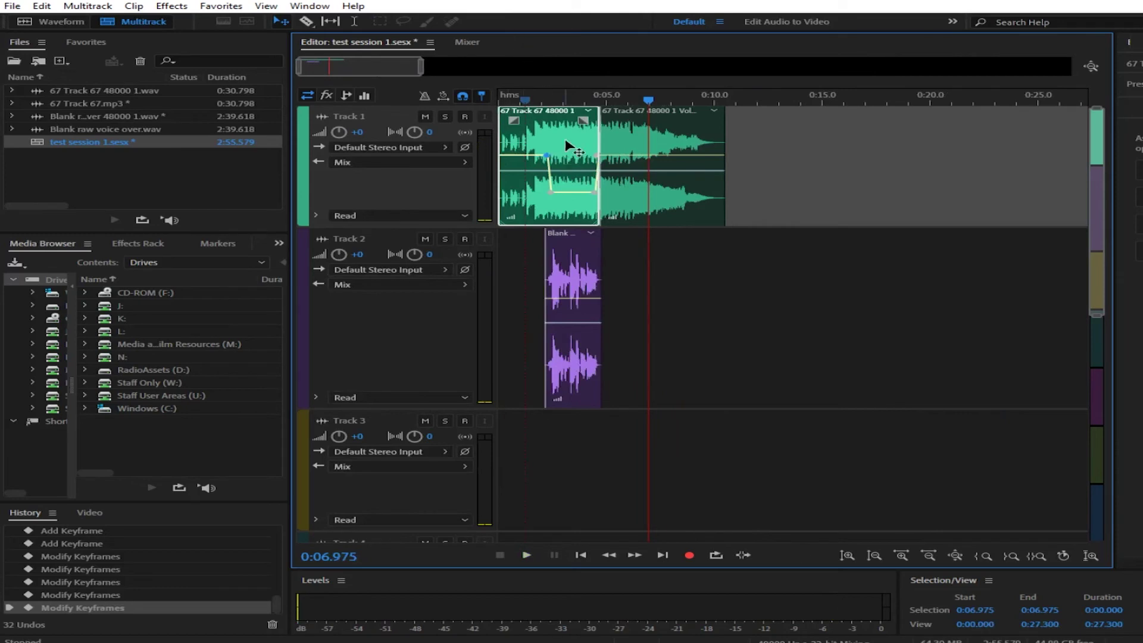
click(585, 275)
click(511, 100)
key(space)
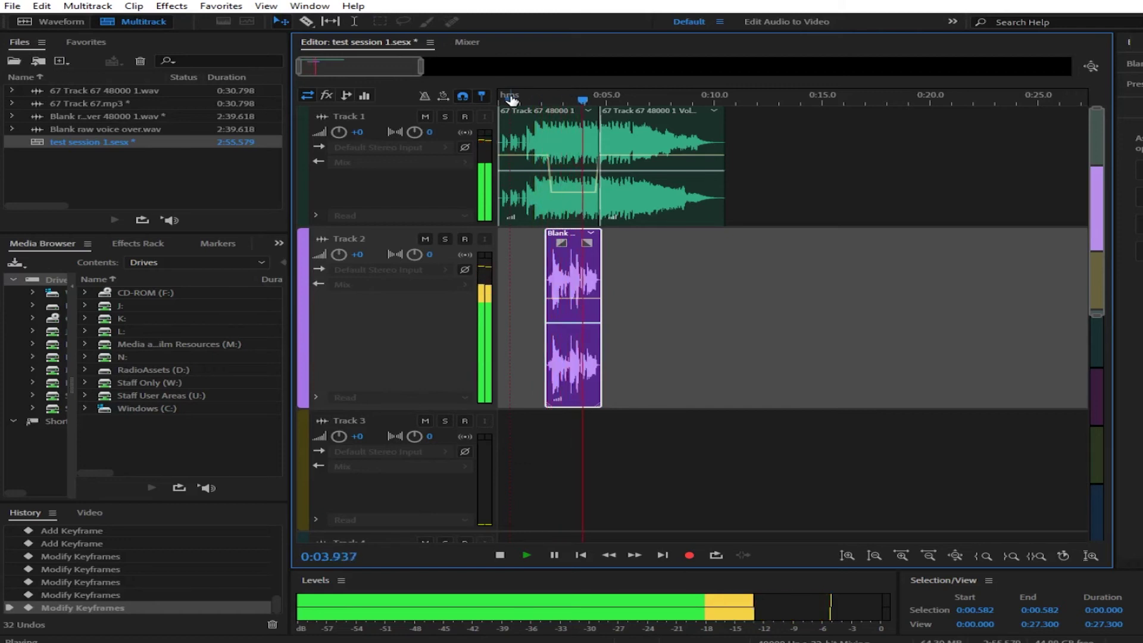
key(space)
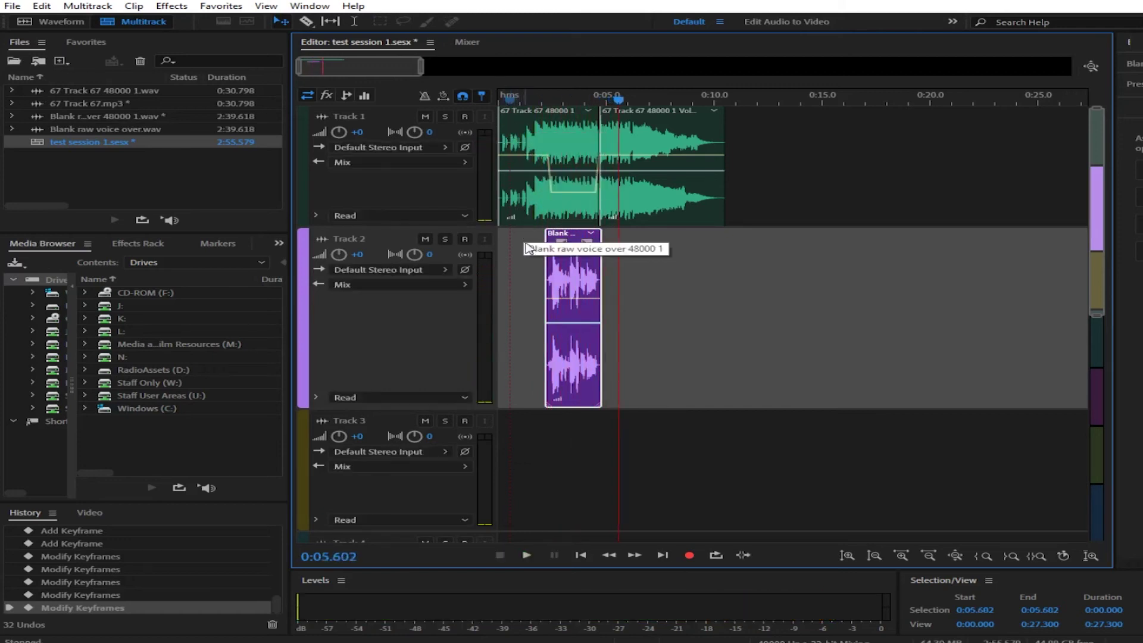
Raise the volume envelope of the voice-over clip on Track 2 slightly
scroll(576, 282, up, 4)
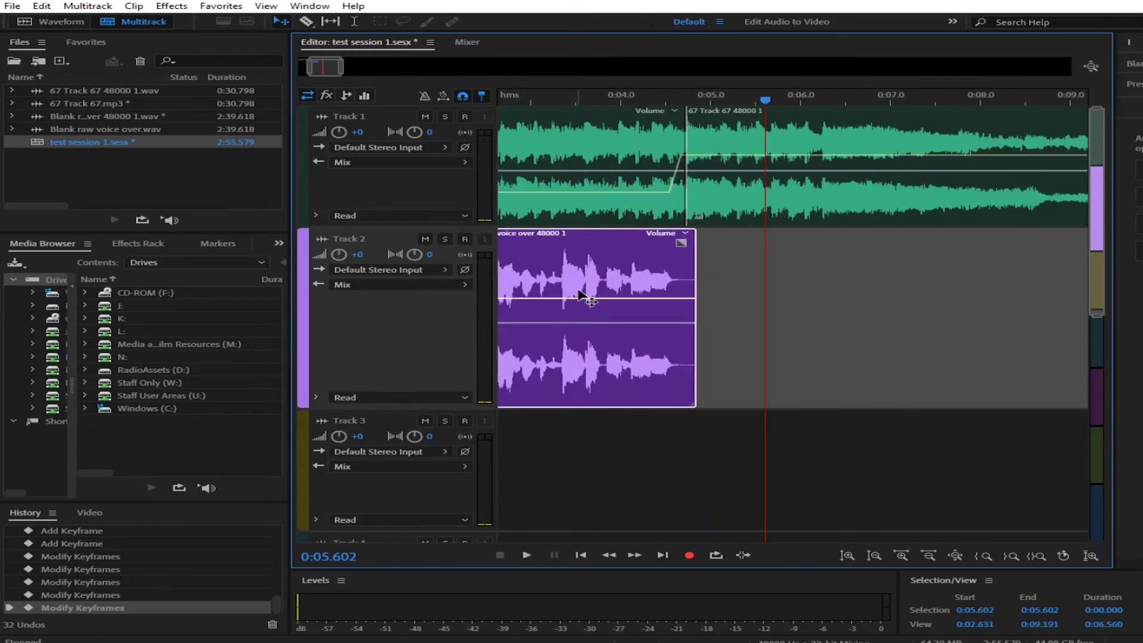
drag(580, 305, 586, 284)
scroll(586, 275, down, 2)
scroll(586, 275, down, 3)
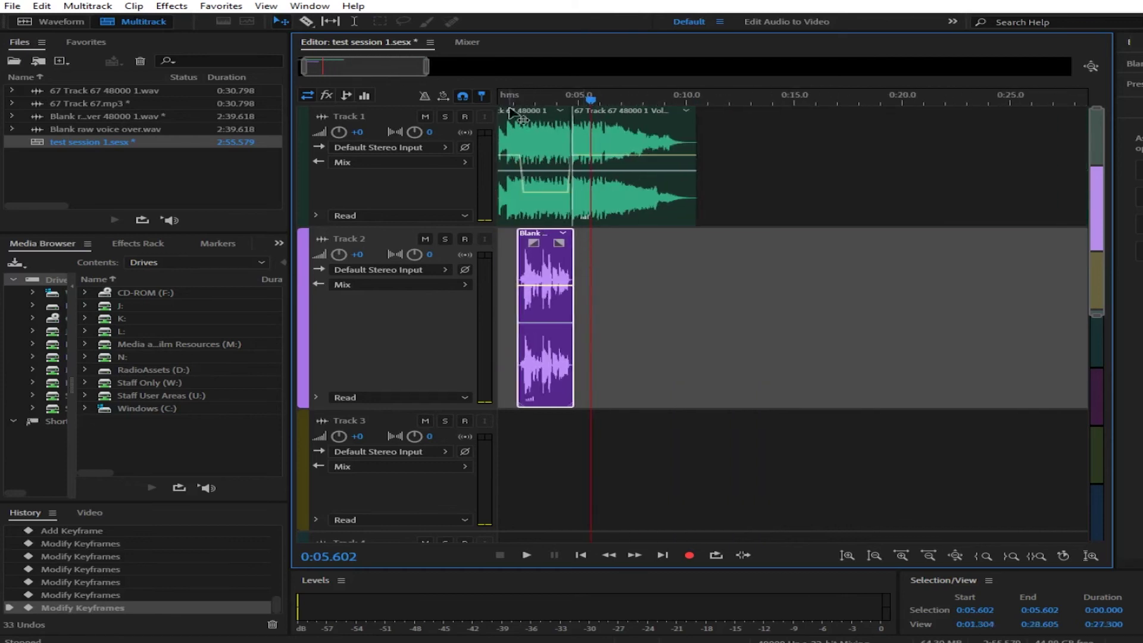
Play the mix from about 1.05 s to check the louder voice-over against the music
scroll(511, 115, up, 3)
drag(344, 69, 339, 70)
click(542, 100)
key(space)
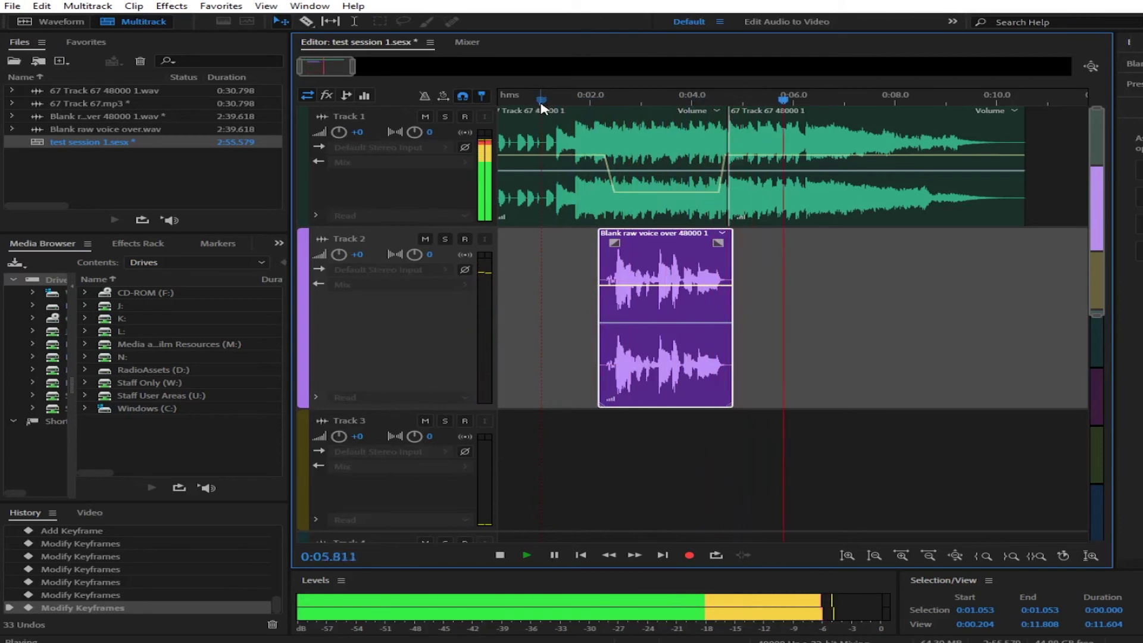
key(space)
Raise the lowered section of the music's volume envelope on Track 1 slightly, keeping it below the full music level
click(595, 148)
scroll(595, 149, up, 5)
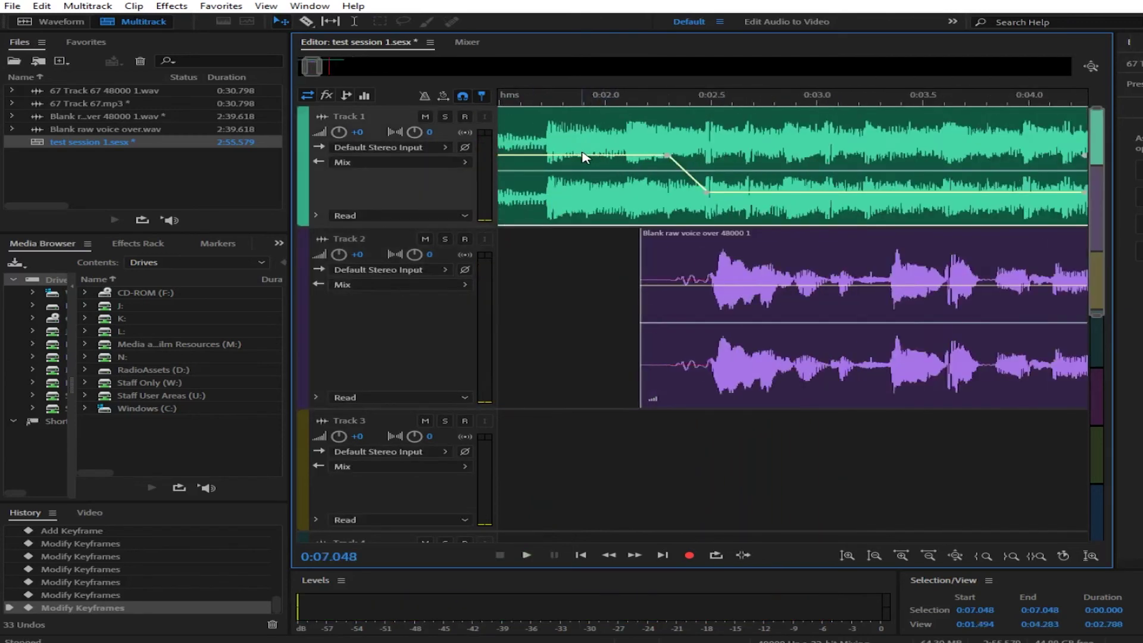
drag(852, 193, 851, 179)
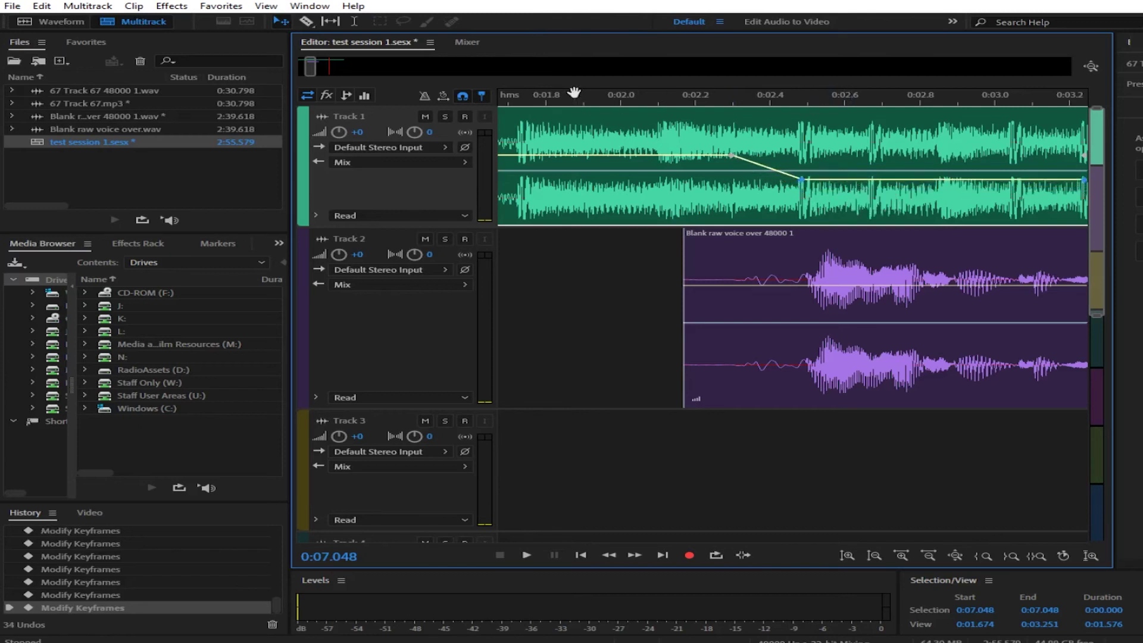
Play the mix from about 1.77 s past the end of the voice-over to check the music level beneath it
key(space)
key(space)
scroll(568, 104, down, 9)
scroll(568, 107, down, 3)
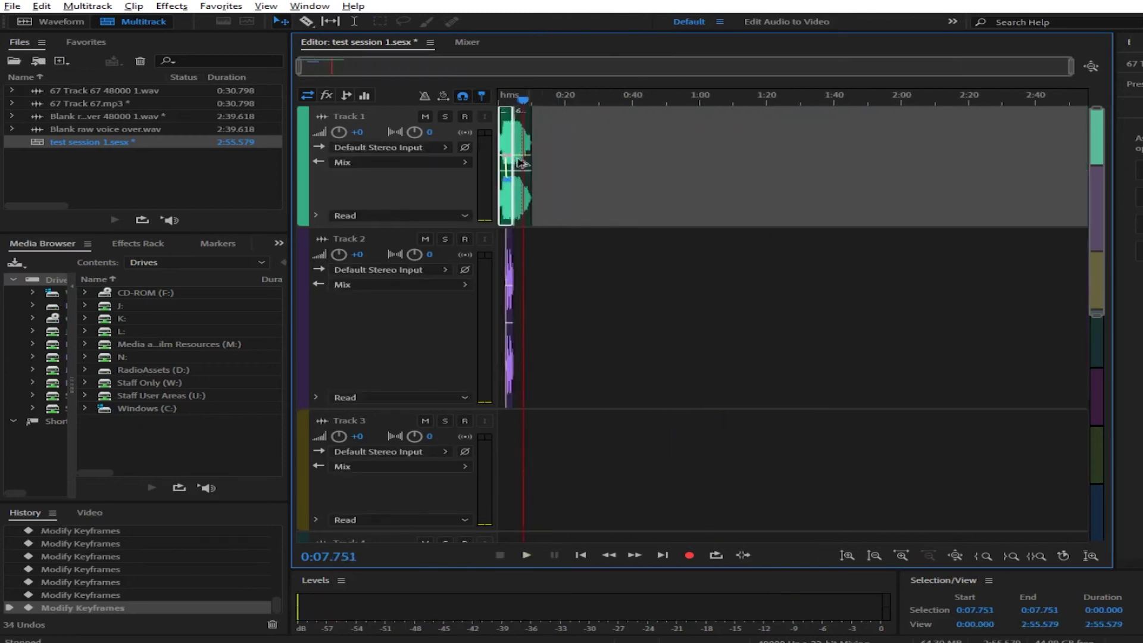
scroll(511, 109, up, 7)
scroll(514, 110, up, 2)
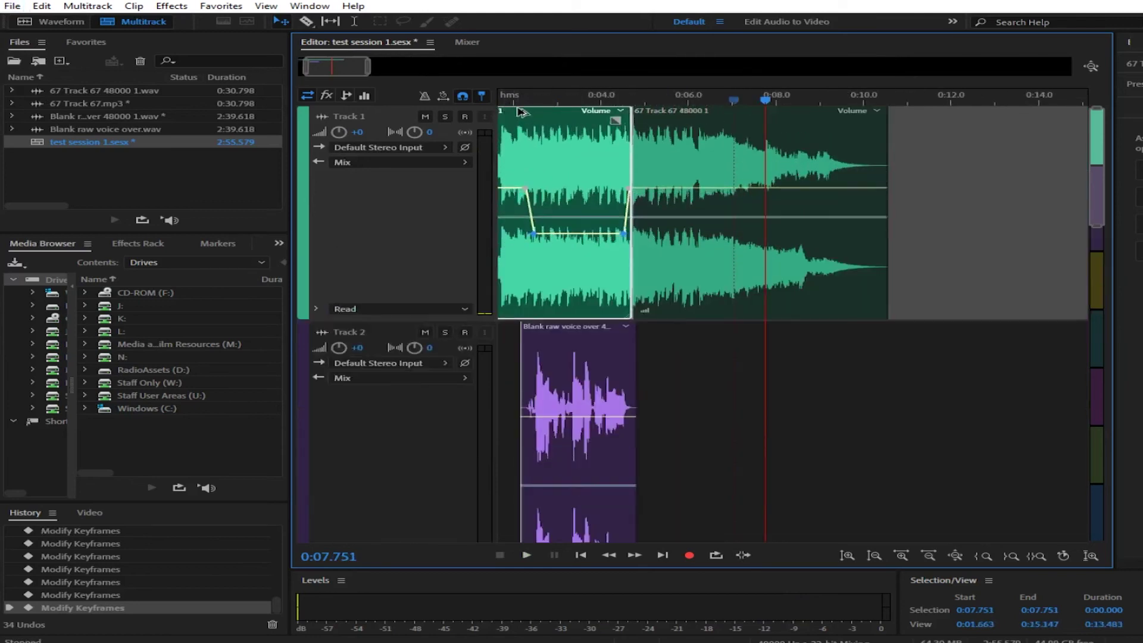
click(504, 100)
key(space)
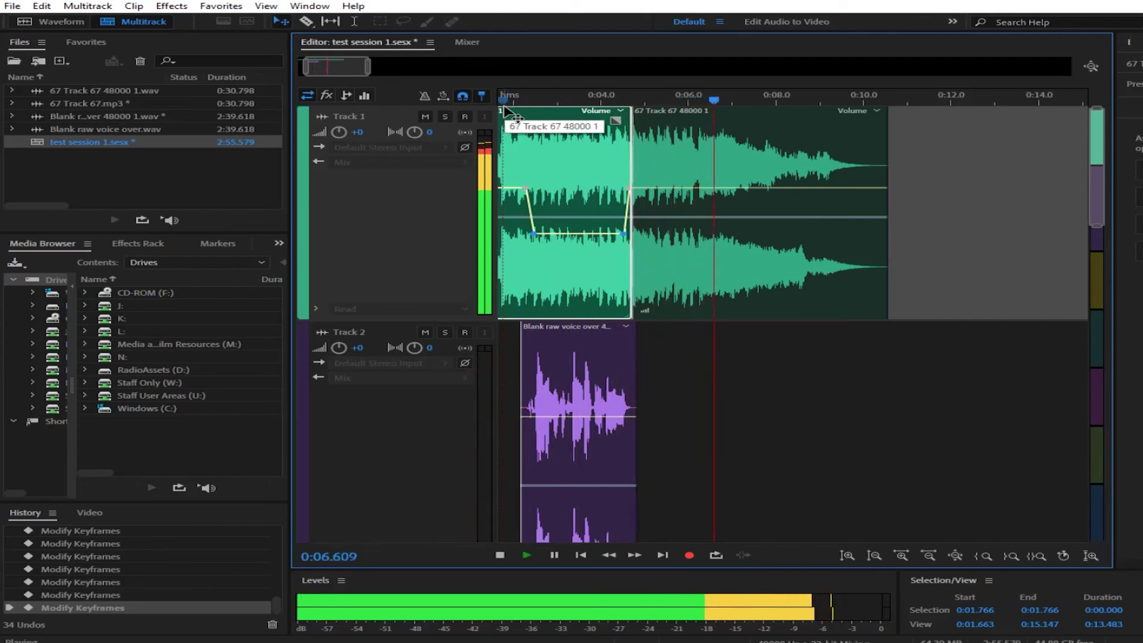
key(space)
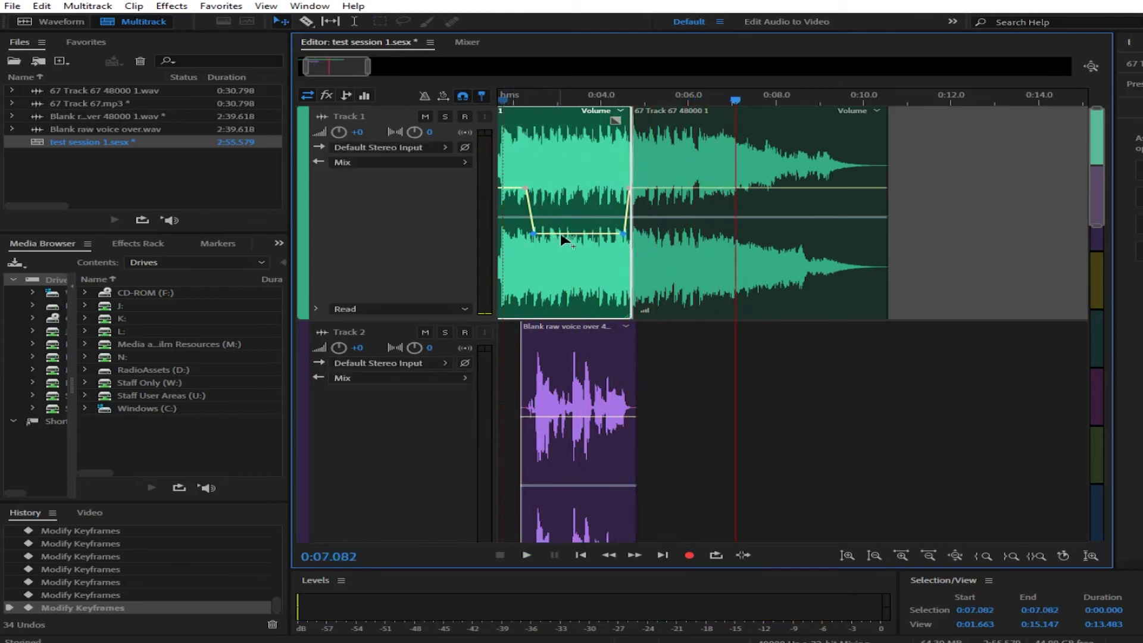
Lower the dipped section of the music's volume envelope on Track 1 slightly beneath the voice-over
drag(576, 237, 573, 246)
scroll(548, 265, up, 4)
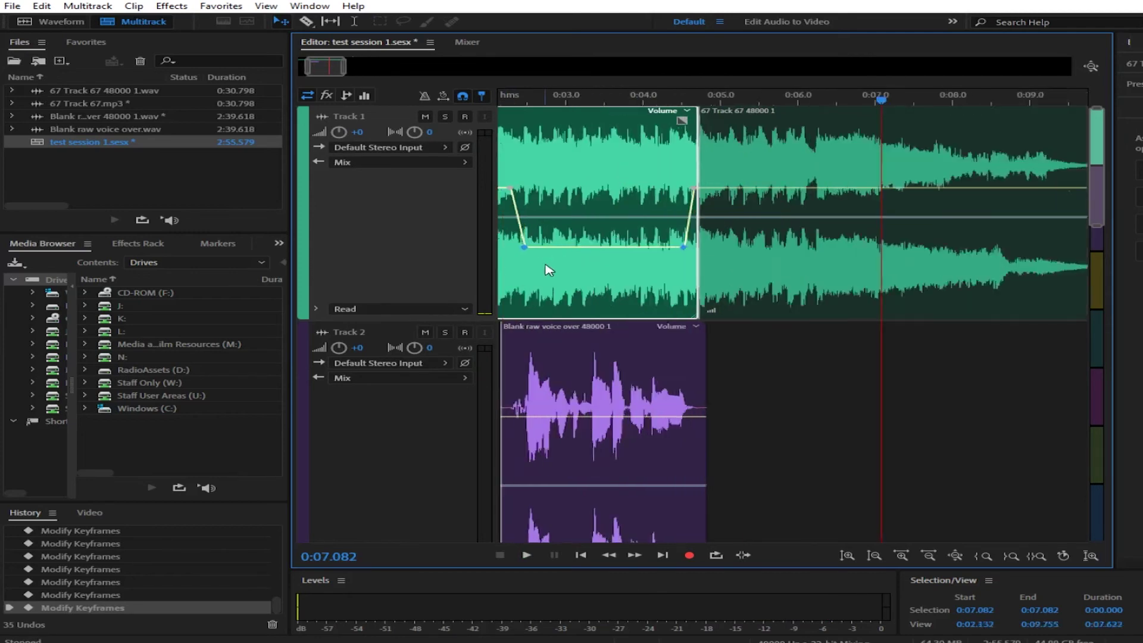
scroll(547, 266, down, 5)
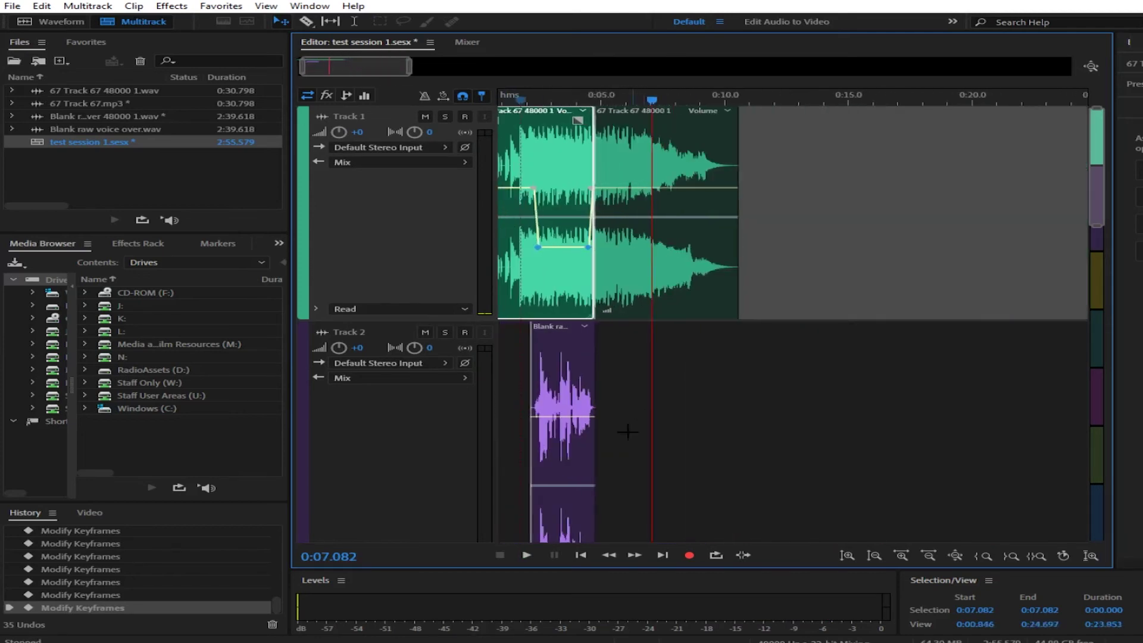
Play the mix from about 0.25 s past 8 s to check the music dip under the voice
drag(395, 66, 392, 66)
click(505, 98)
key(space)
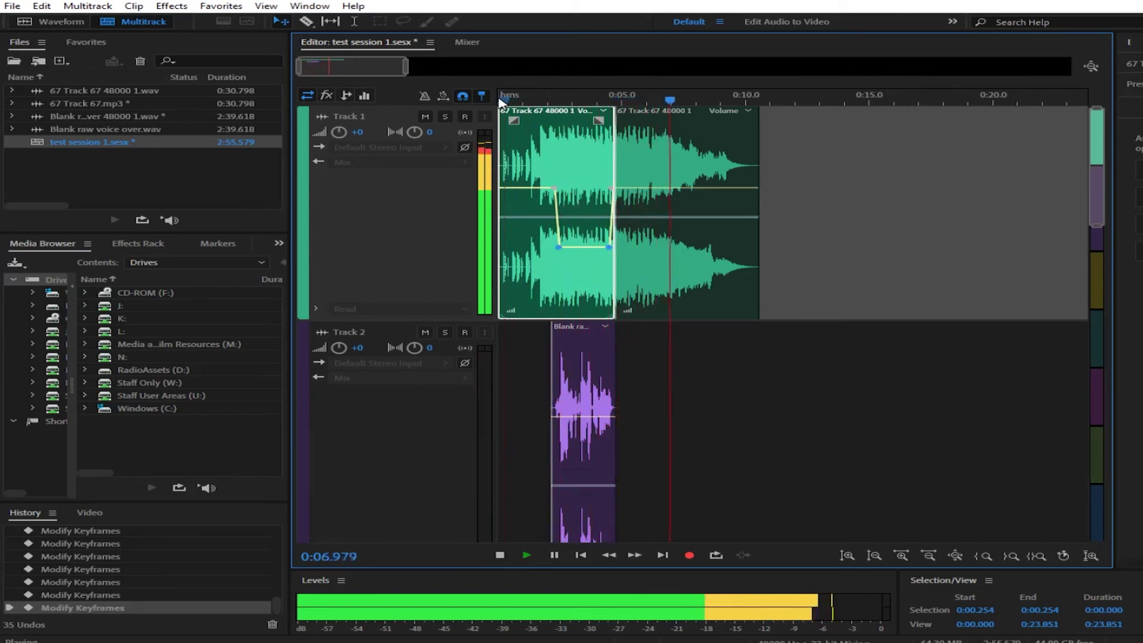
key(space)
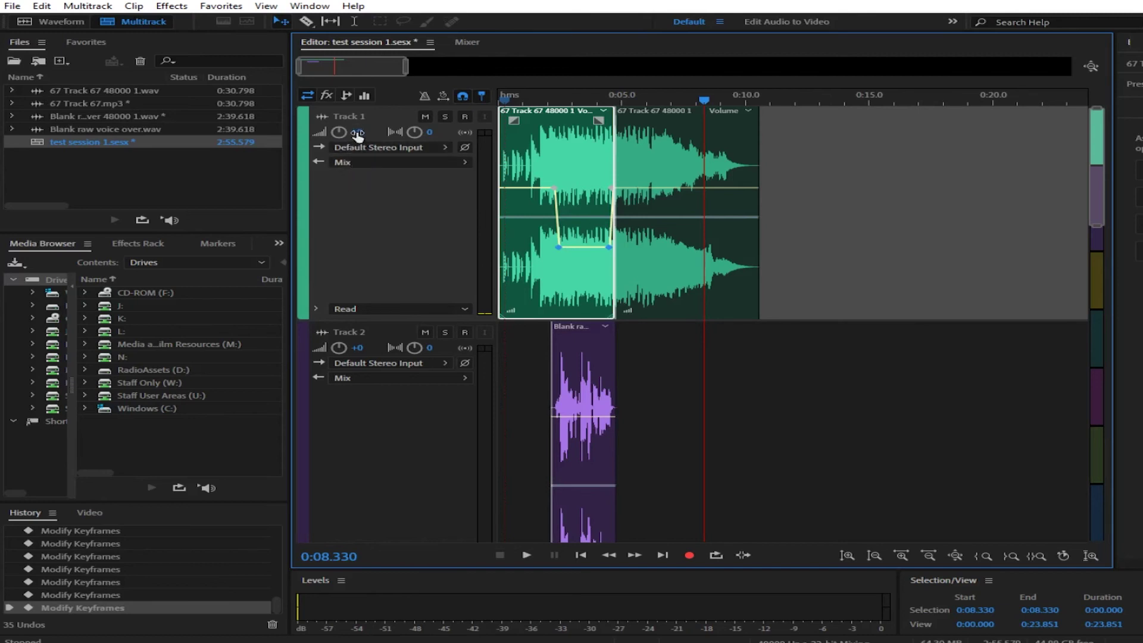
Try a different overall volume on Track 1 and set it back to 0
drag(359, 137, 381, 132)
click(361, 132)
text(0)
key(Return)
Add a Flanger modulation effect to the first slot of Track 1's track effects
click(139, 243)
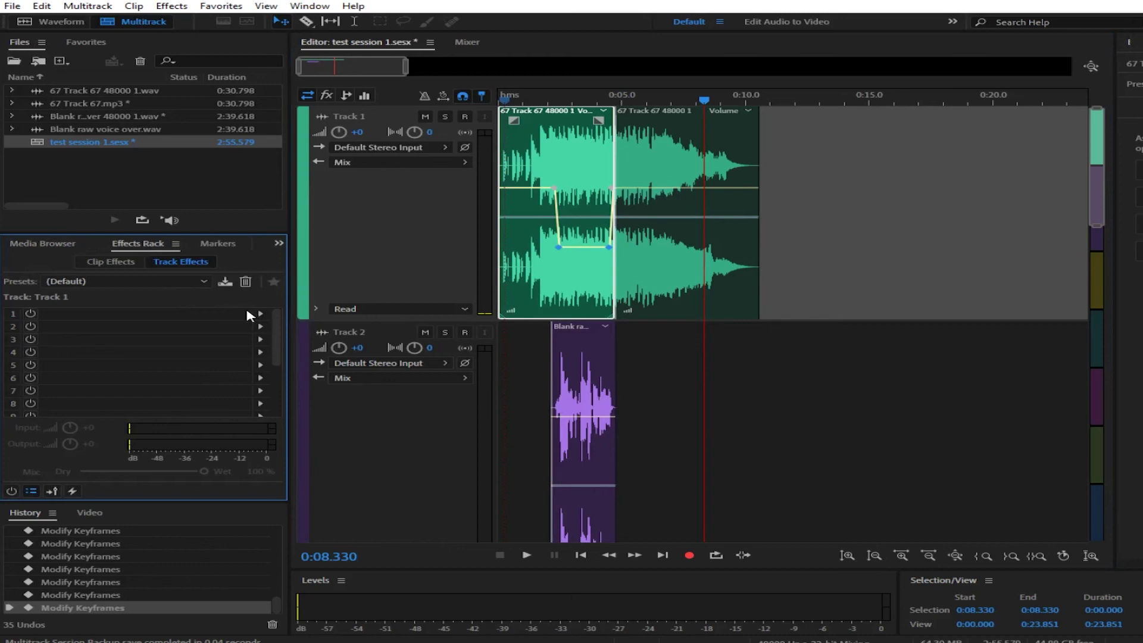
click(400, 440)
click(392, 254)
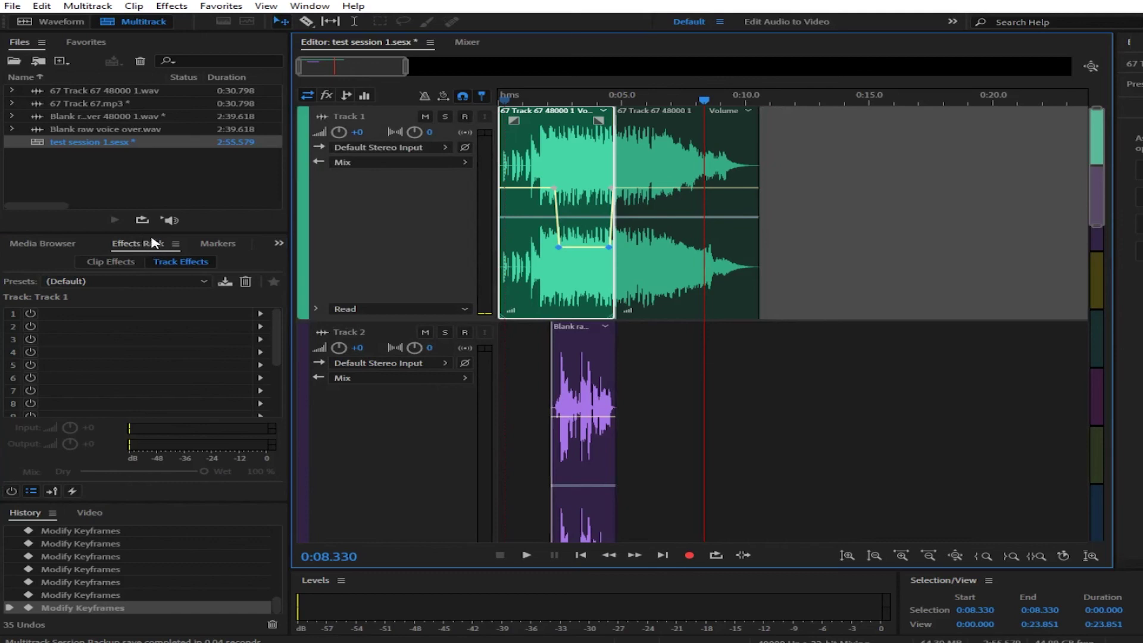
click(260, 313)
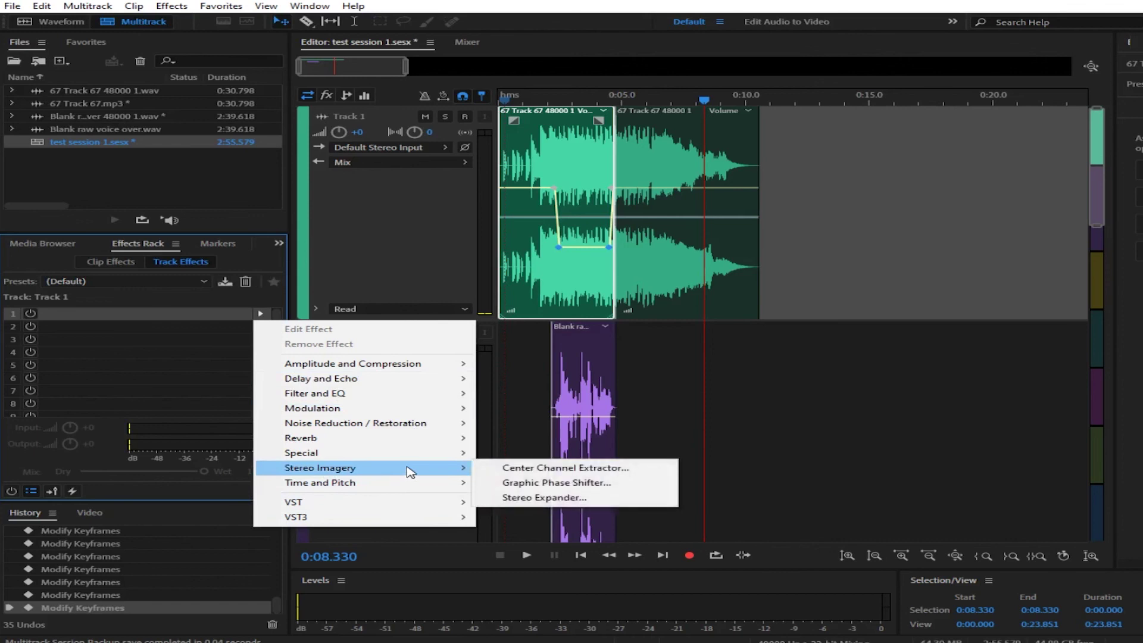
mouse_move(415, 457)
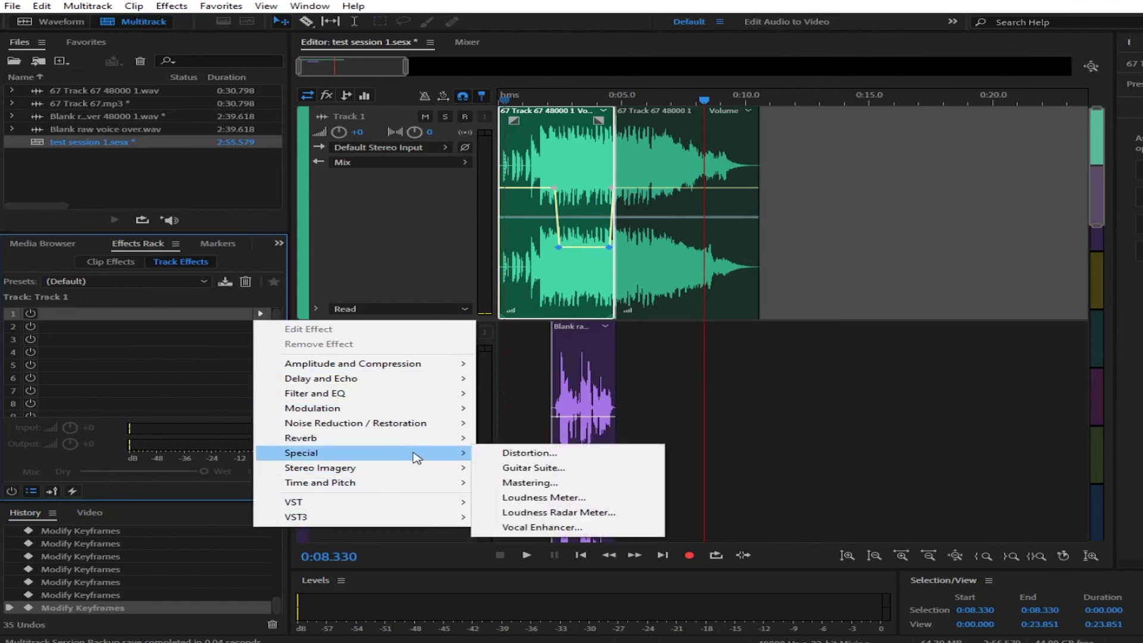
mouse_move(423, 412)
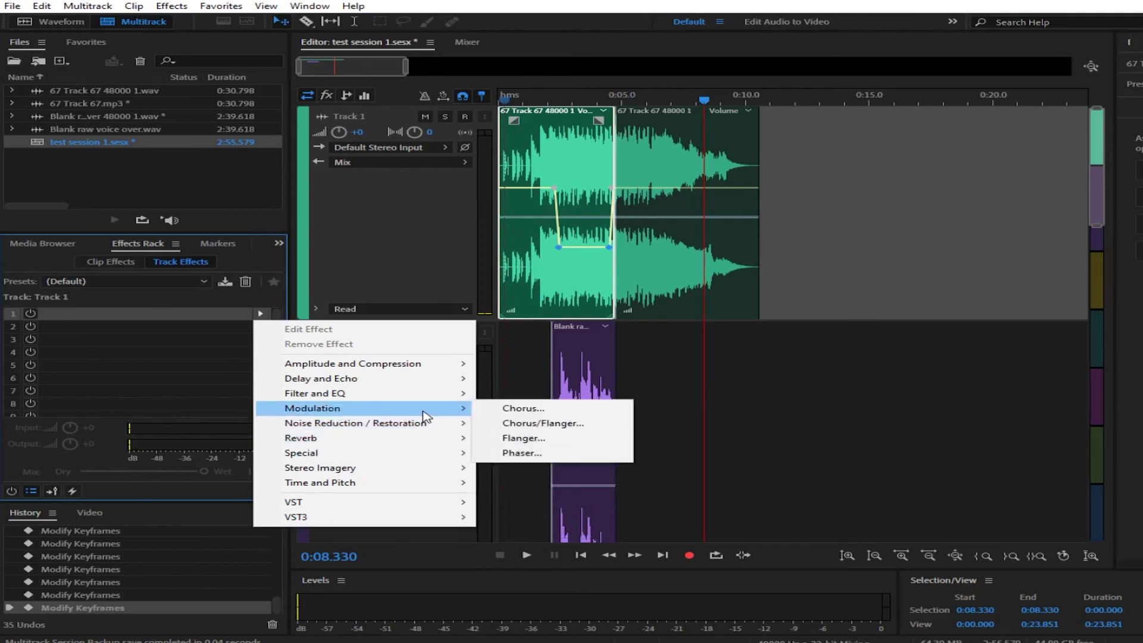
click(536, 438)
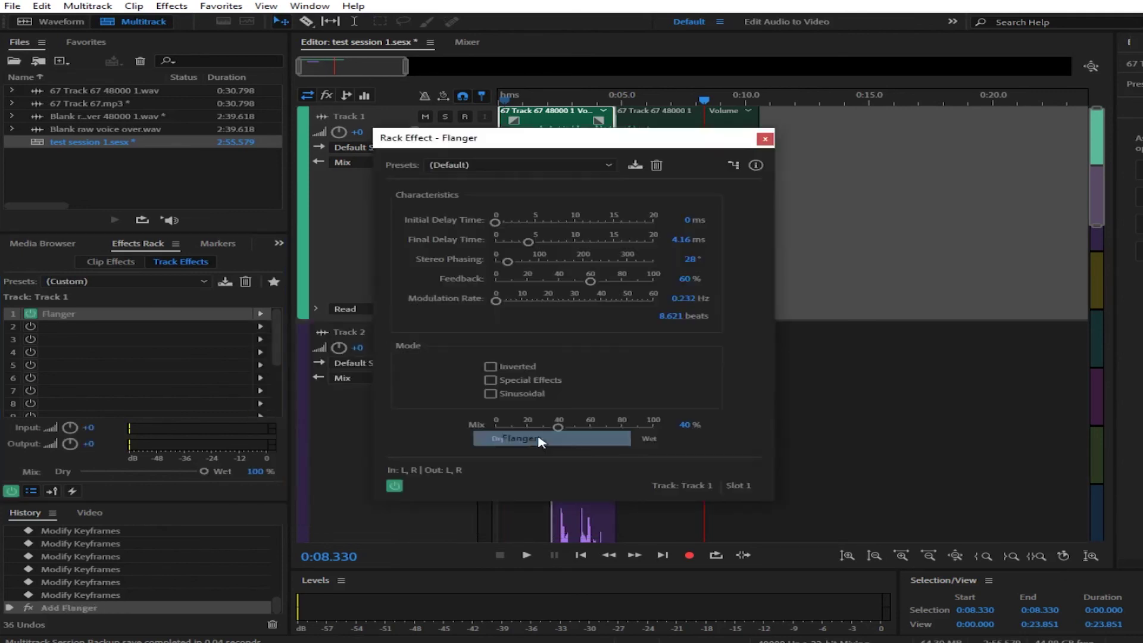
Apply the Robotic preset to Track 1's Flanger and close the effect's settings
drag(563, 141, 864, 119)
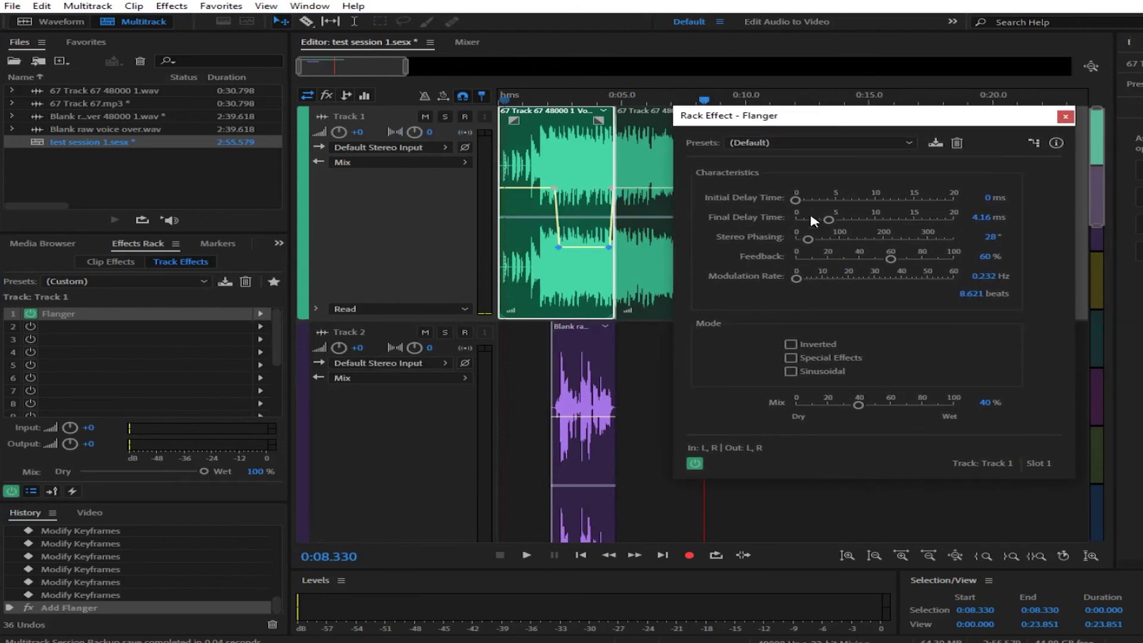
click(803, 143)
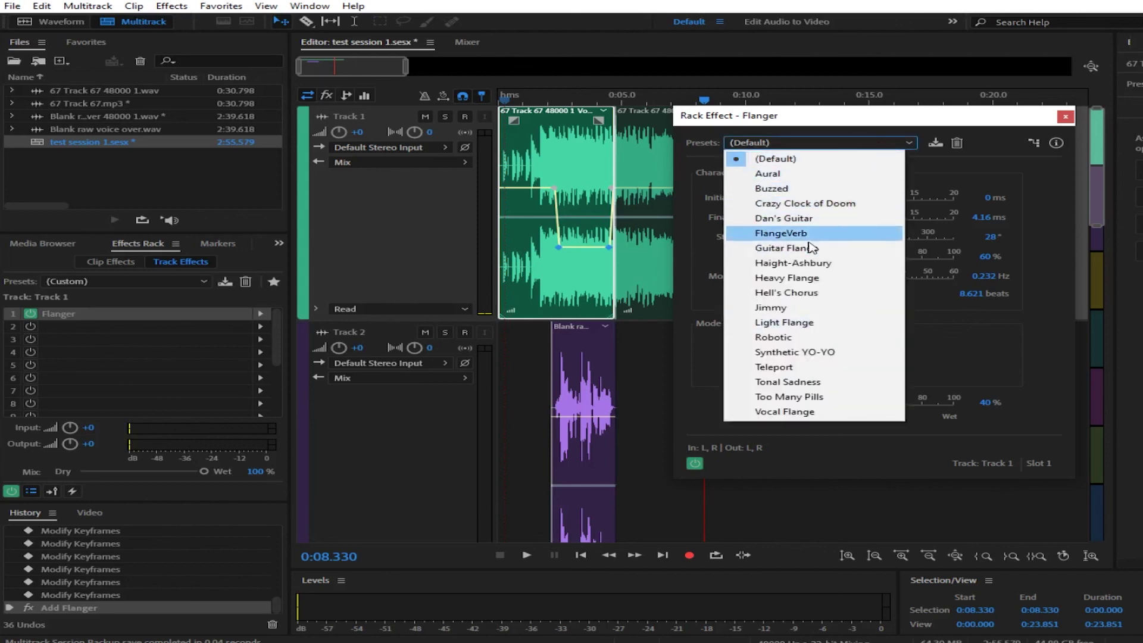
click(829, 337)
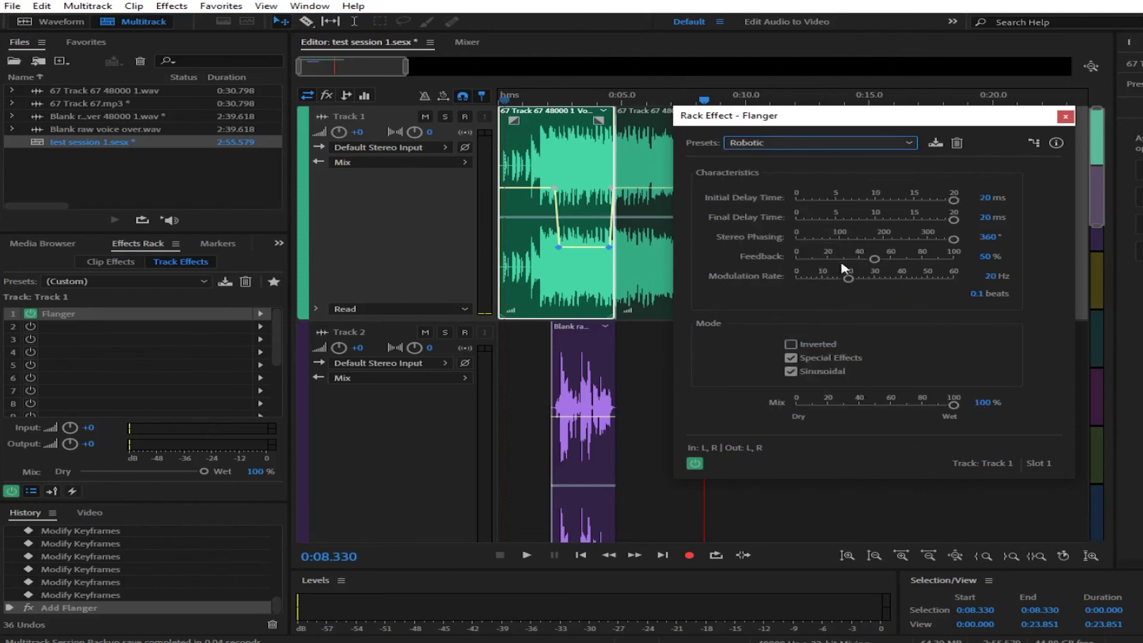
click(1065, 116)
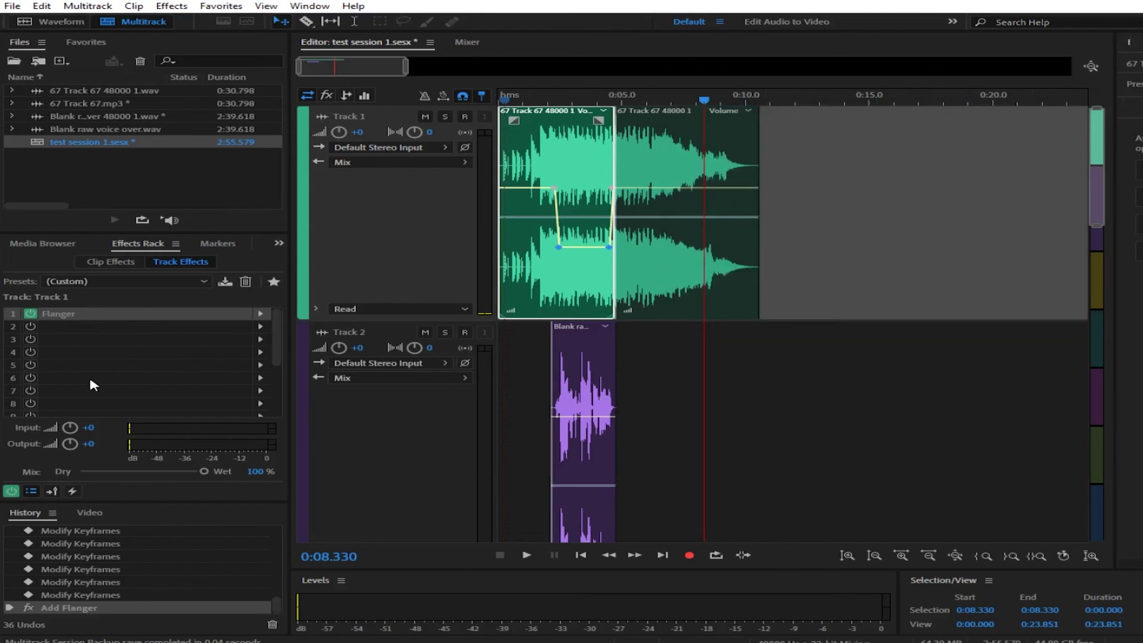
Solo Track 1 and play it from the start of the session to hear the Flanger on the music
click(445, 117)
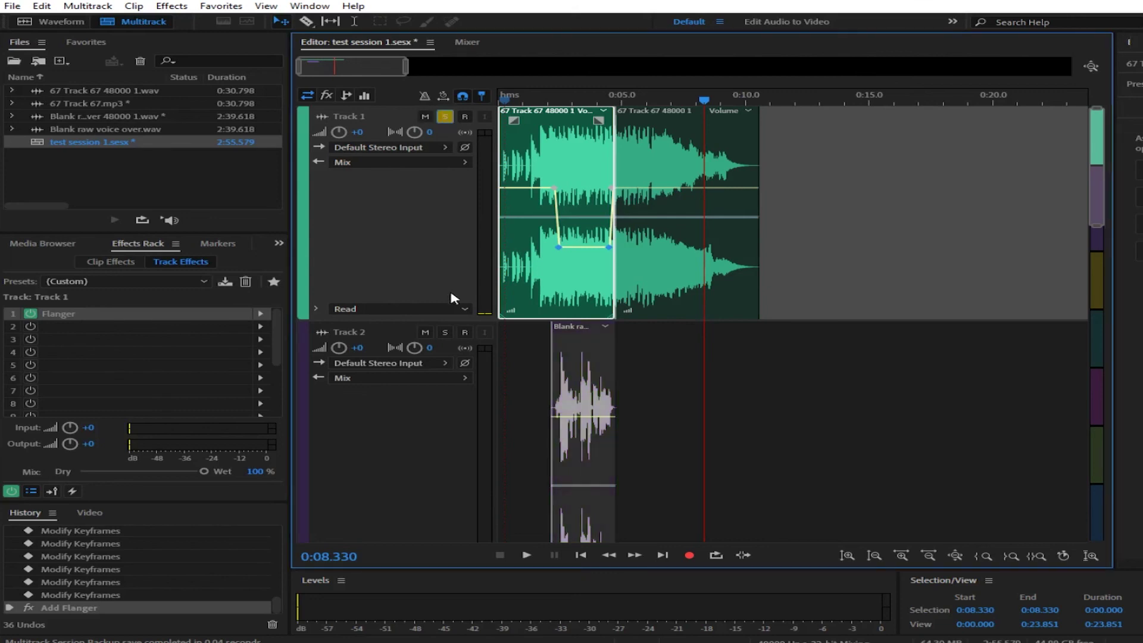
drag(568, 99, 499, 99)
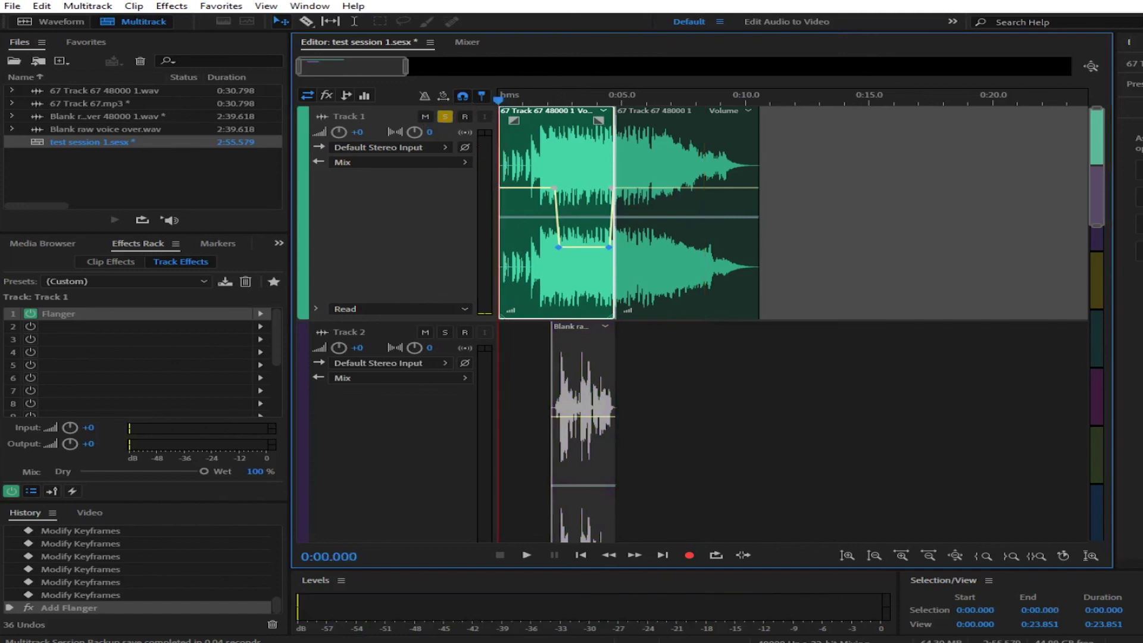
click(525, 556)
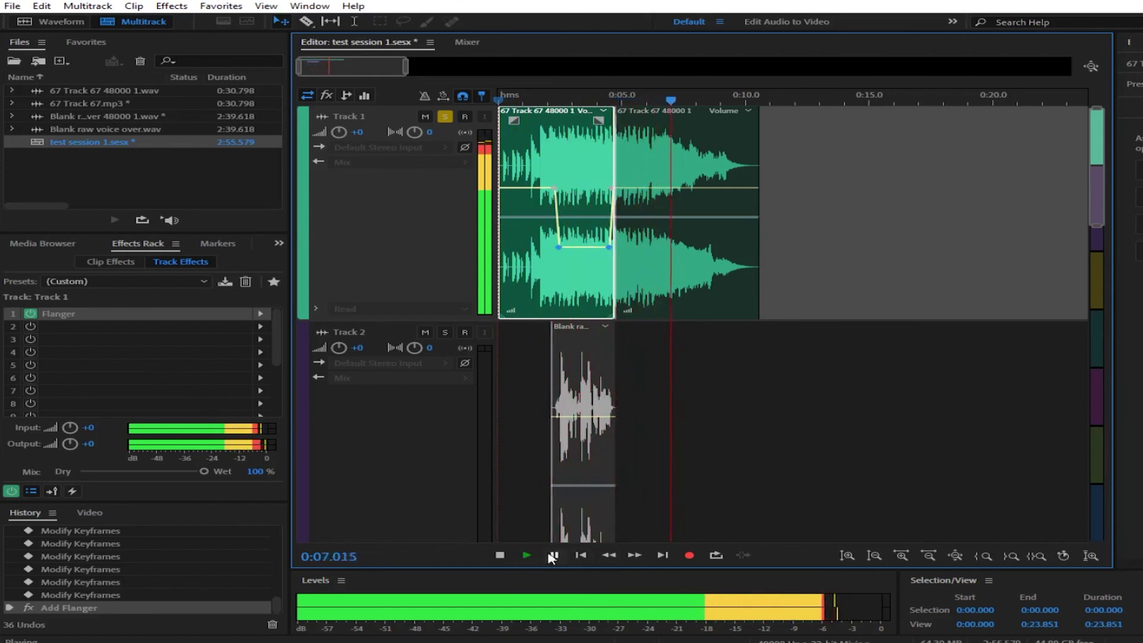
click(500, 555)
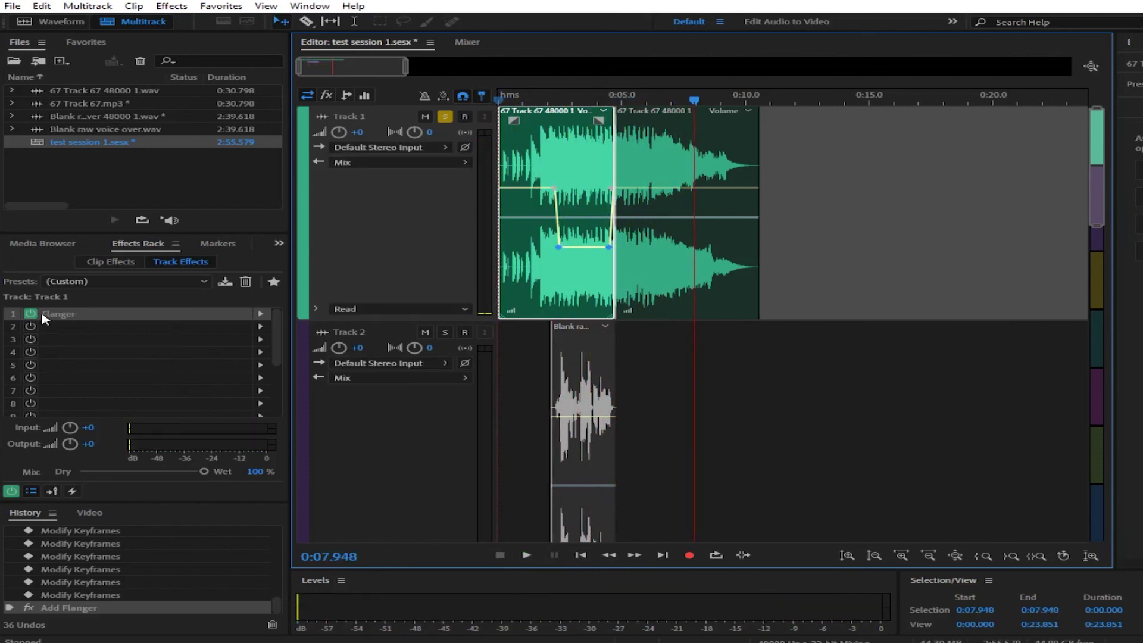
Remove the Flanger from Track 1 and play the soloed music from the start without the effect
click(86, 316)
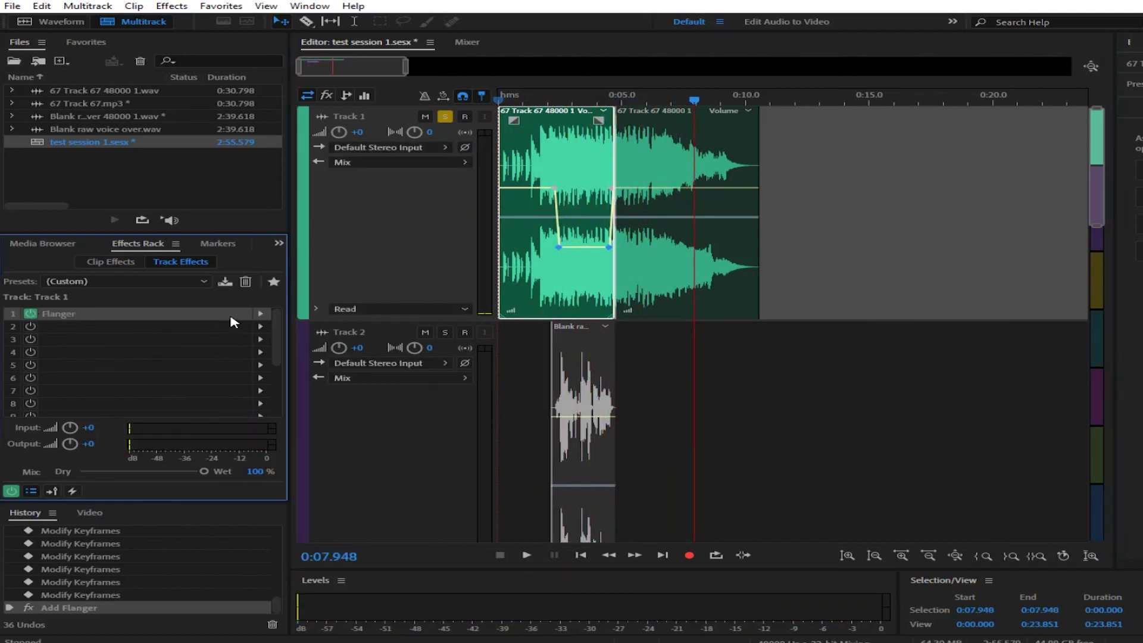
key(Delete)
click(494, 100)
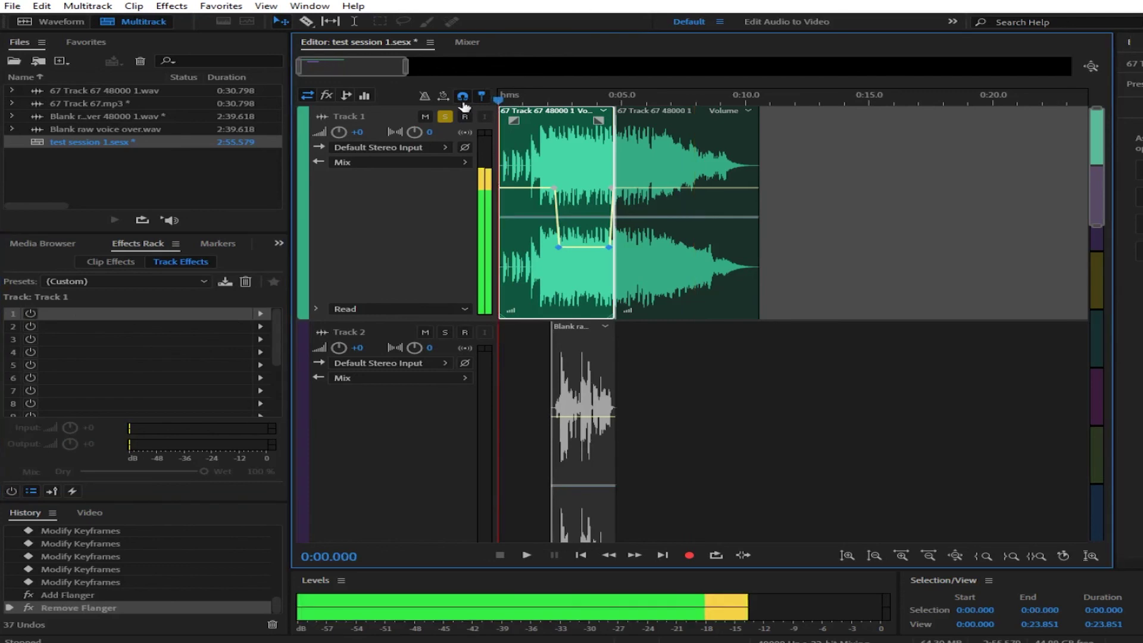
click(526, 554)
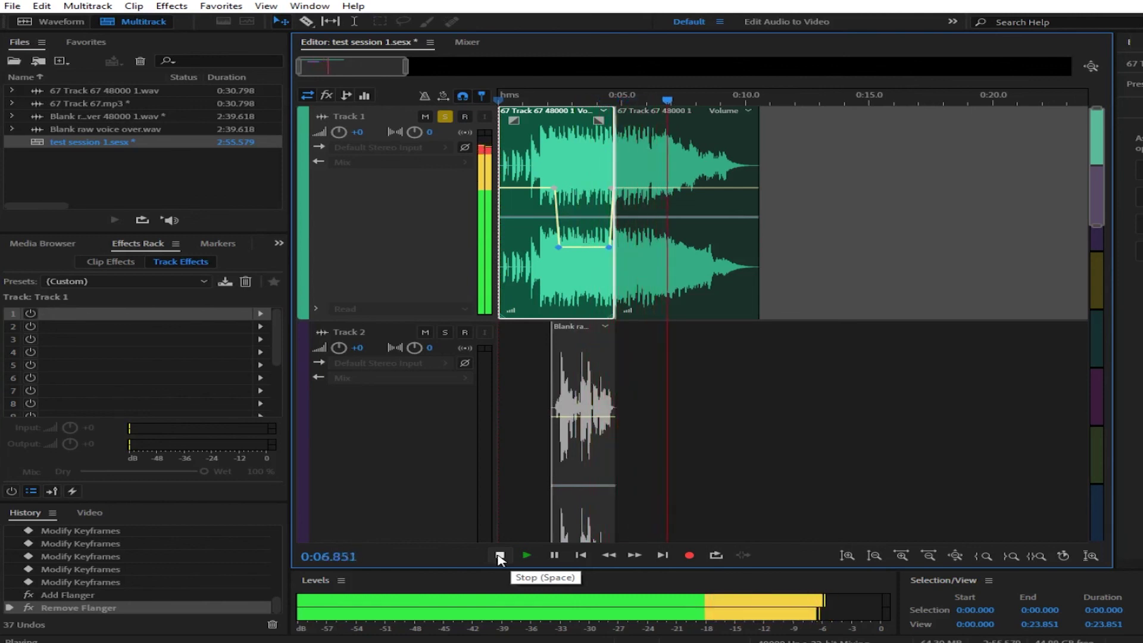
click(499, 555)
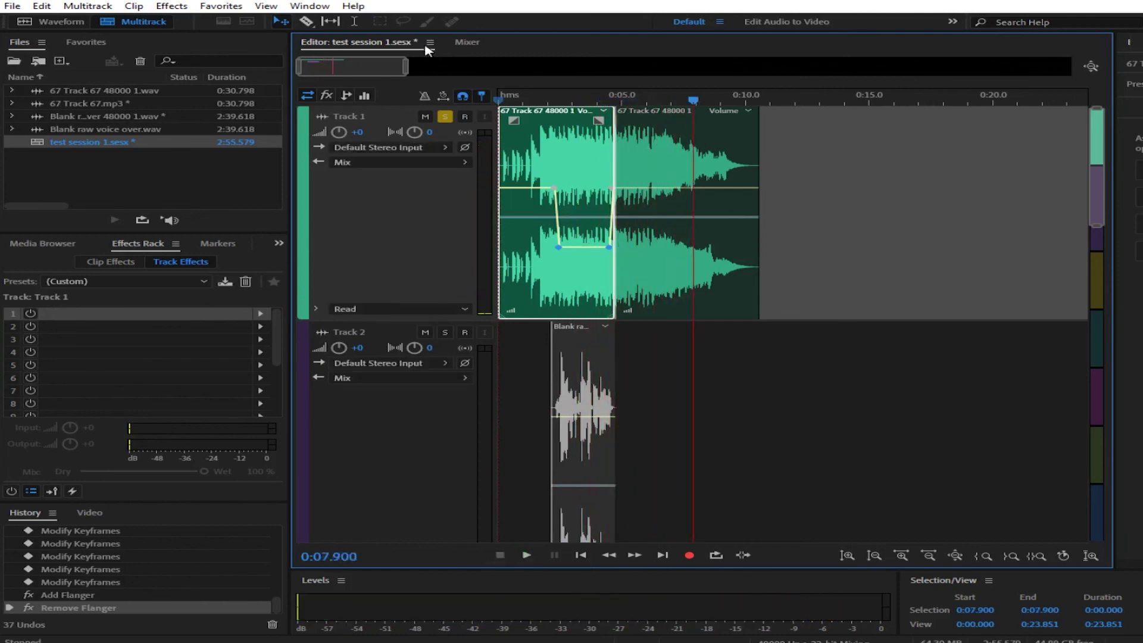
Turn off solo on Track 1 and return the playhead to the start of the session
click(444, 116)
click(560, 103)
key(Home)
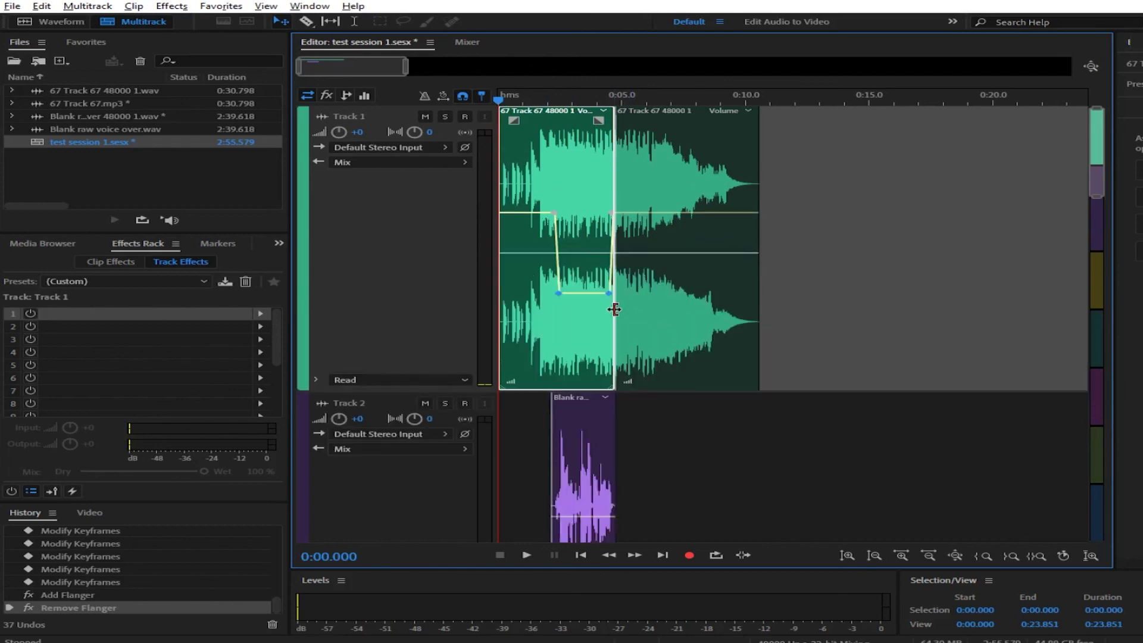
Play the mix from about 6.35 s to listen to the music after the voice-over
scroll(560, 305, up, 5)
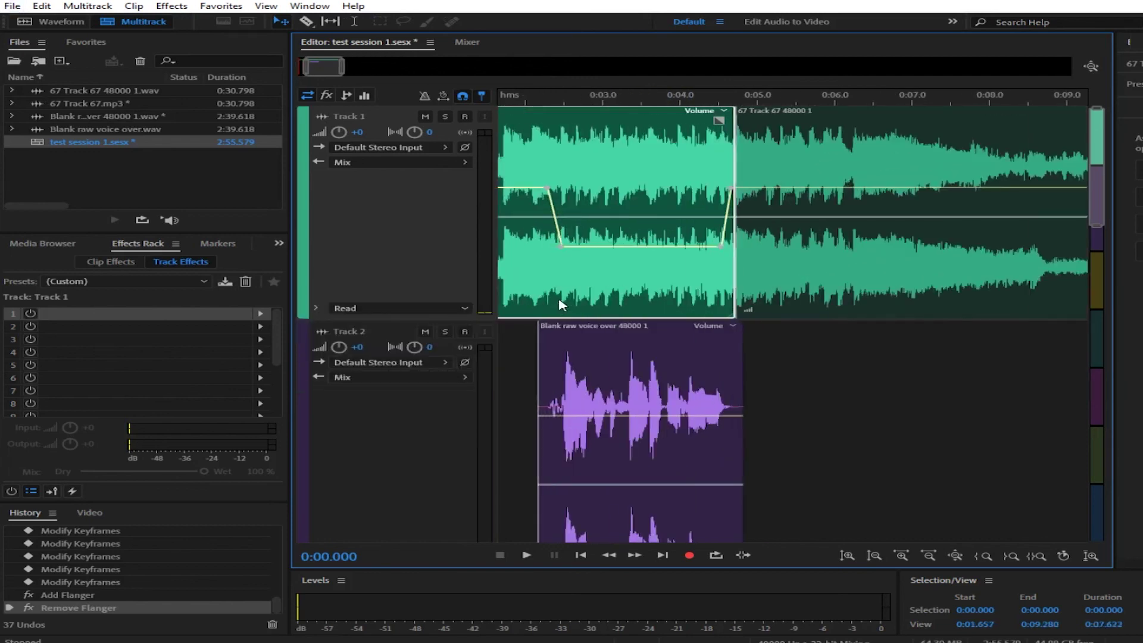
click(519, 103)
click(773, 99)
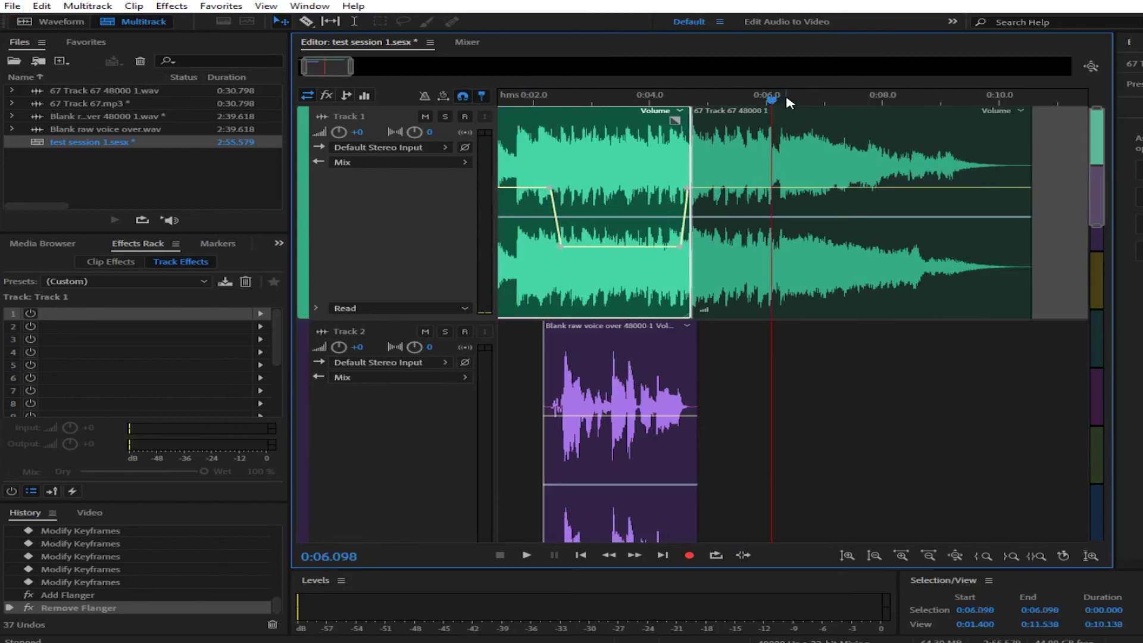
click(786, 100)
key(space)
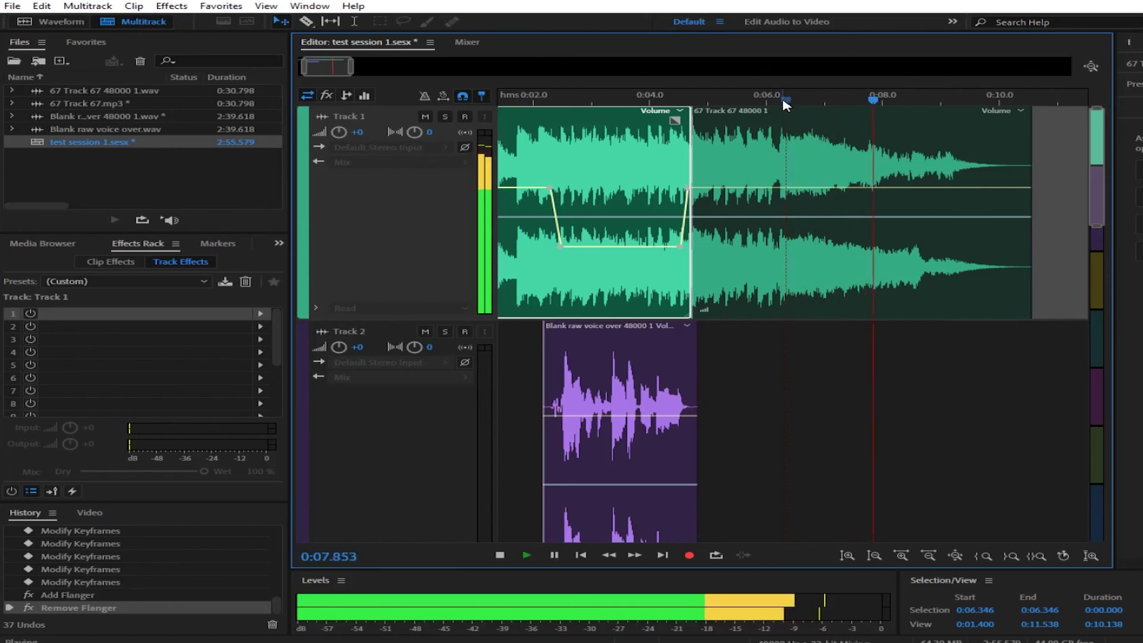
key(space)
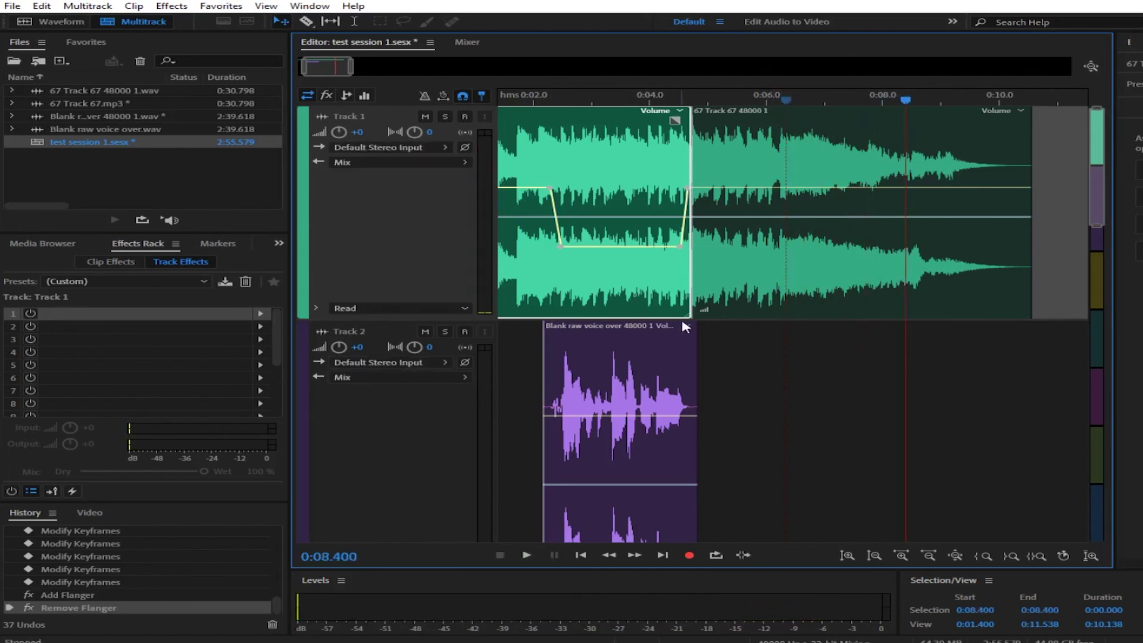
click(358, 66)
mouse_move(359, 67)
mouse_down()
mouse_move(303, 67)
mouse_move(367, 68)
mouse_up()
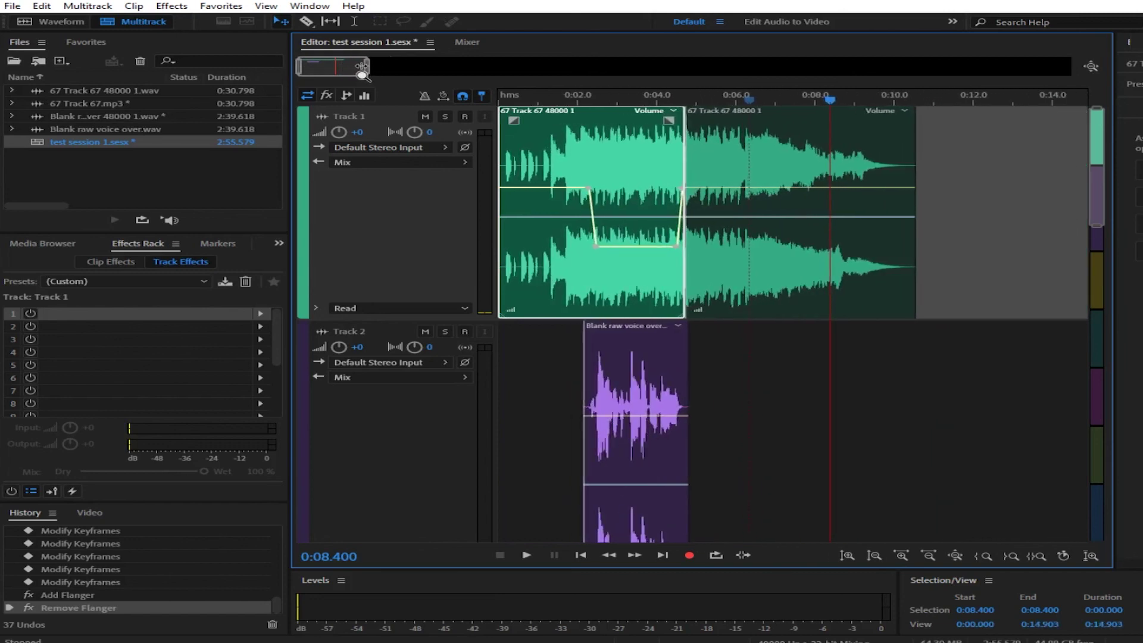